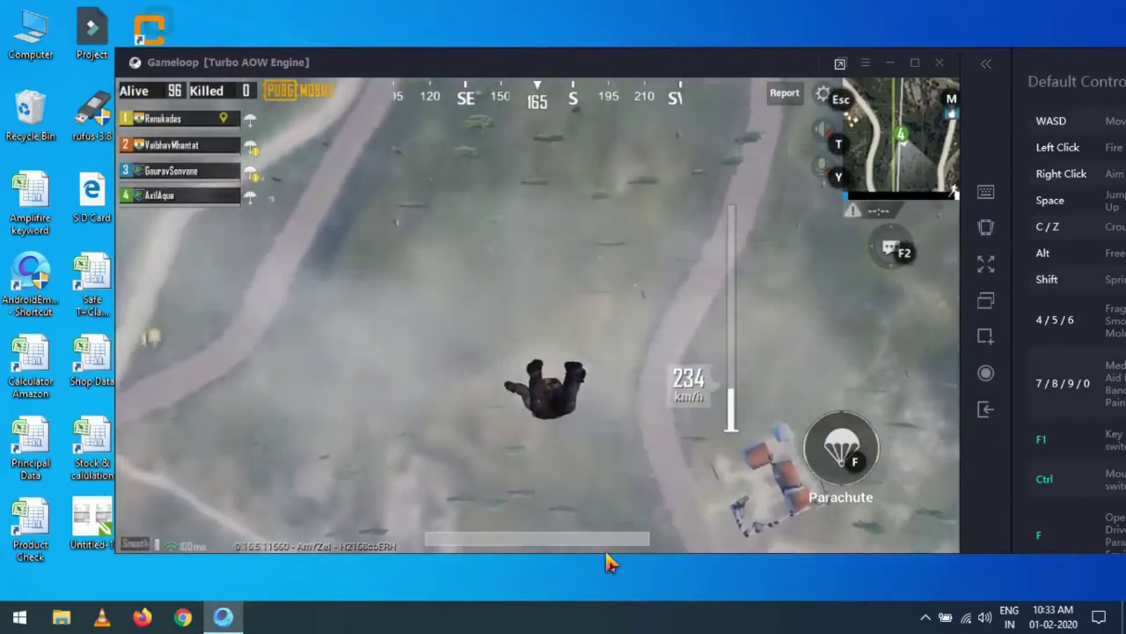
pyautogui.press('f')
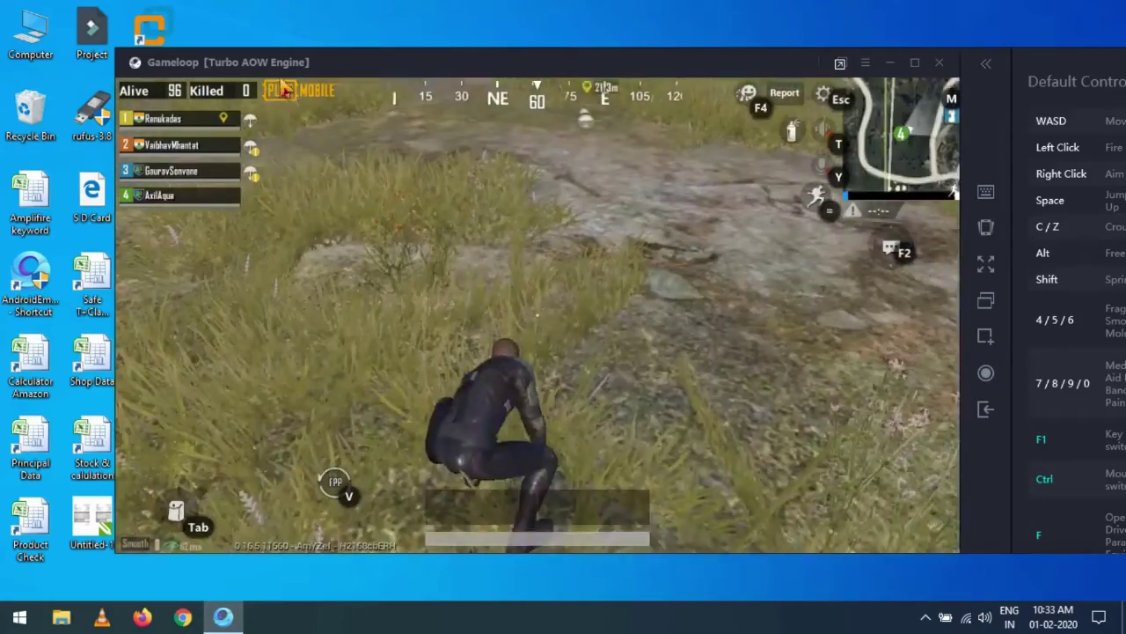
pyautogui.press('w')
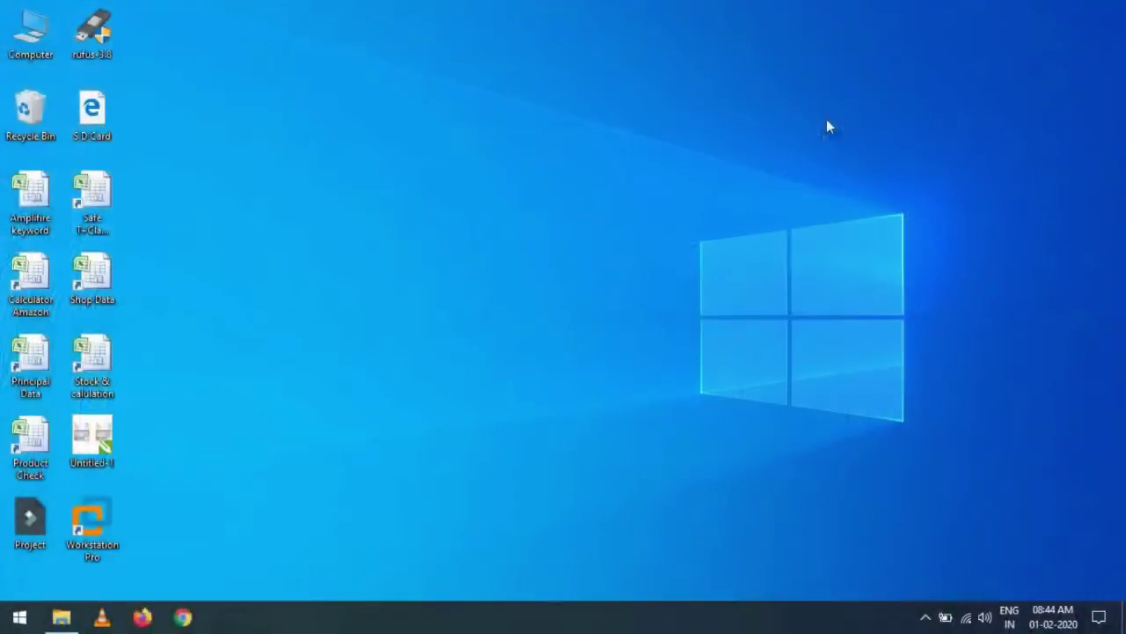
# - Open Chrome and search Google for "Tencent gaming buddy"
pyautogui.click(183, 617)
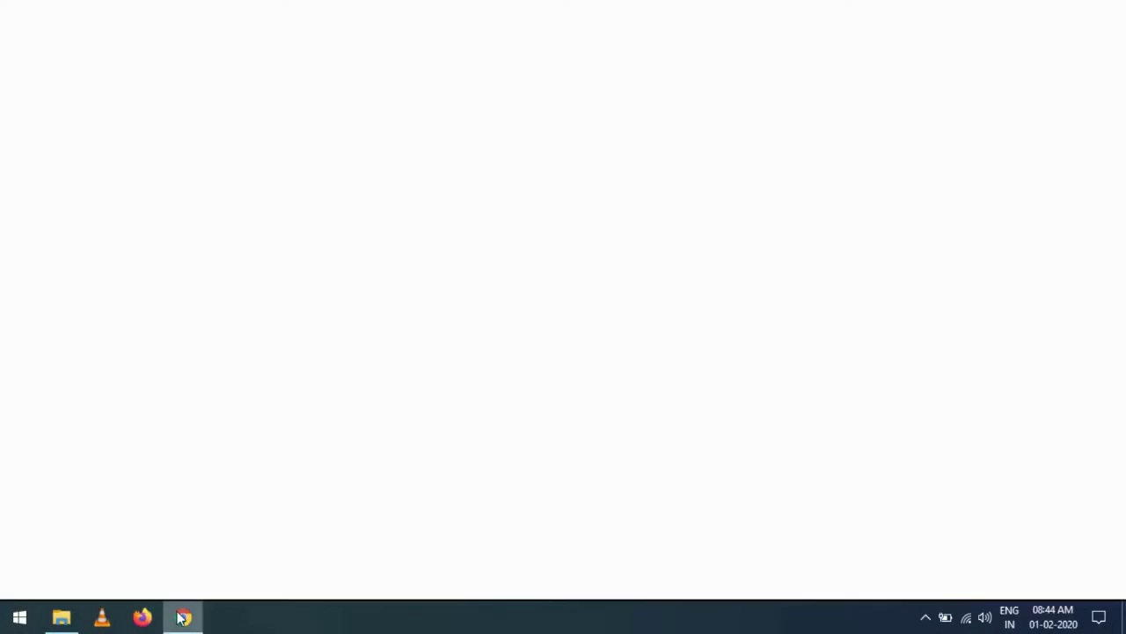
pyautogui.write('Tencent gaming buddy')
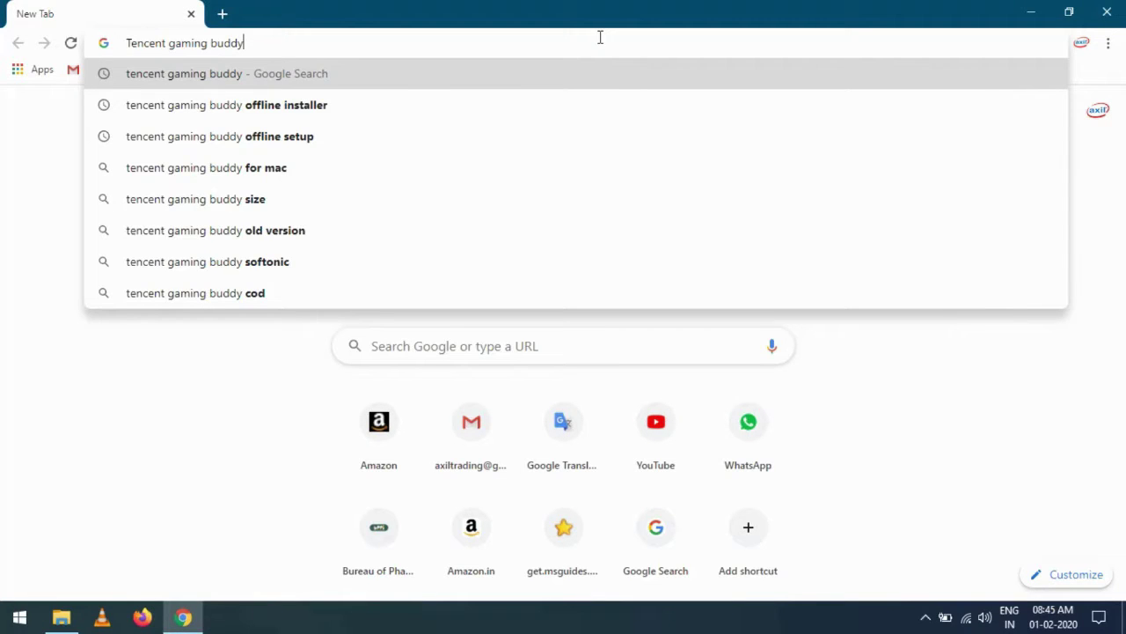
pyautogui.press('Return')
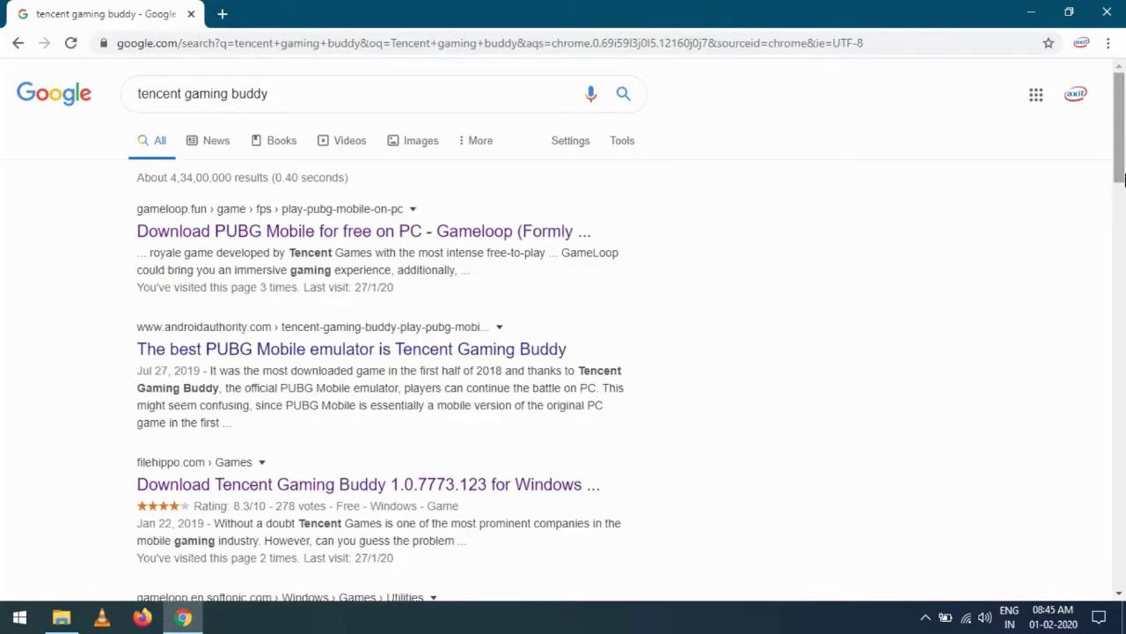
# - Open the syzs.qq.com Tencent Gaming Buddy result and download the International version of the PUBG Mobile emulator installer
pyautogui.moveTo(1124, 179); pyautogui.dragTo(1123, 242)
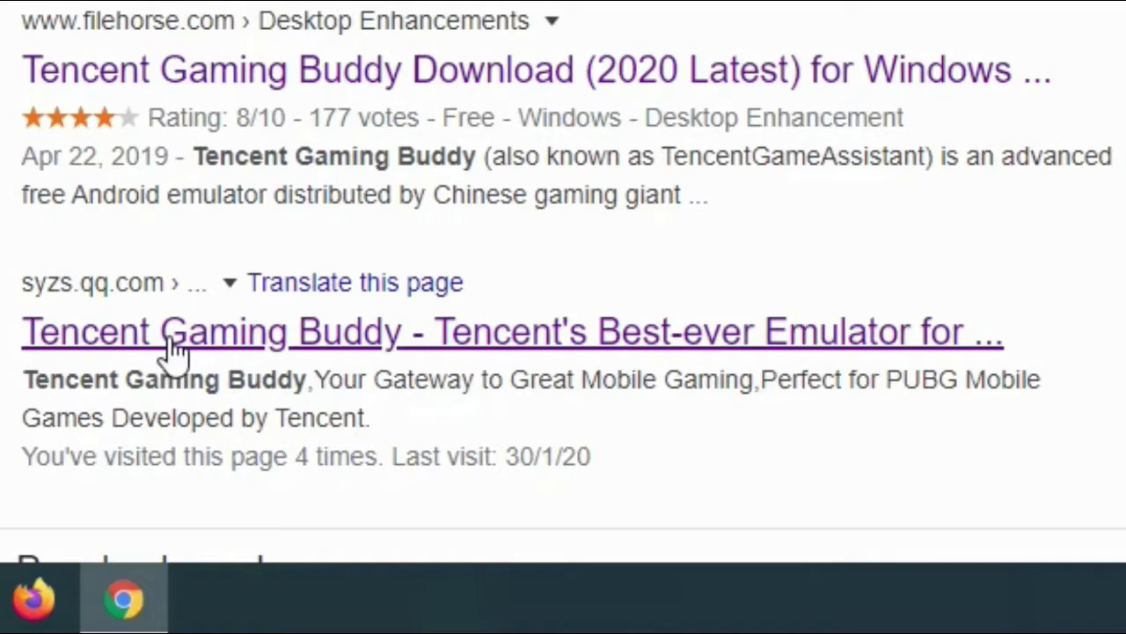
pyautogui.click(173, 348)
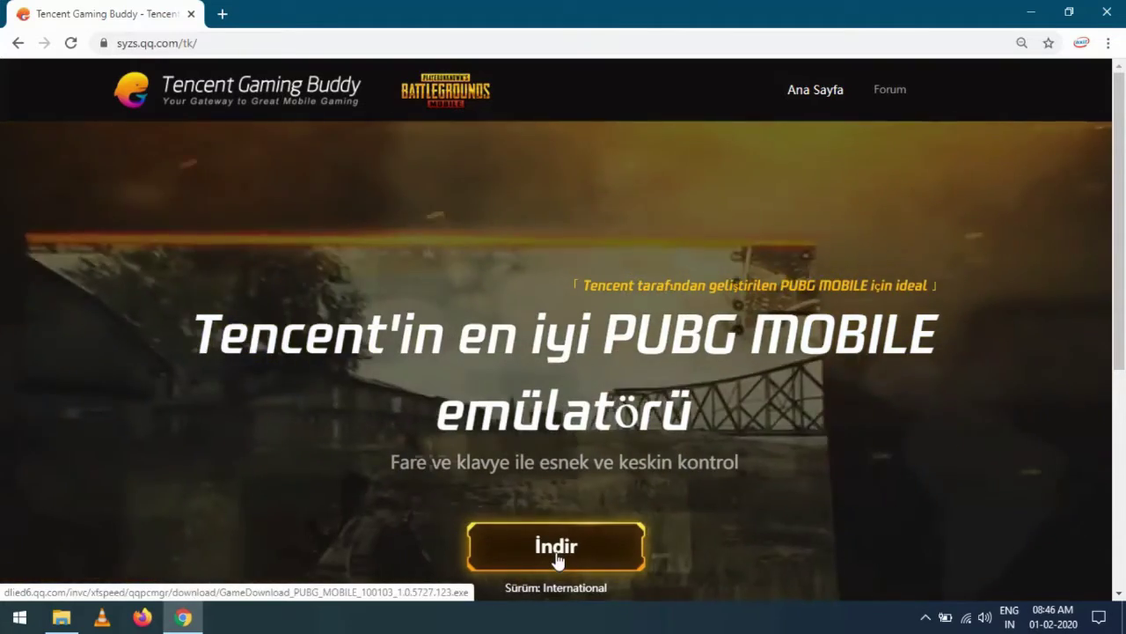
pyautogui.click(557, 547)
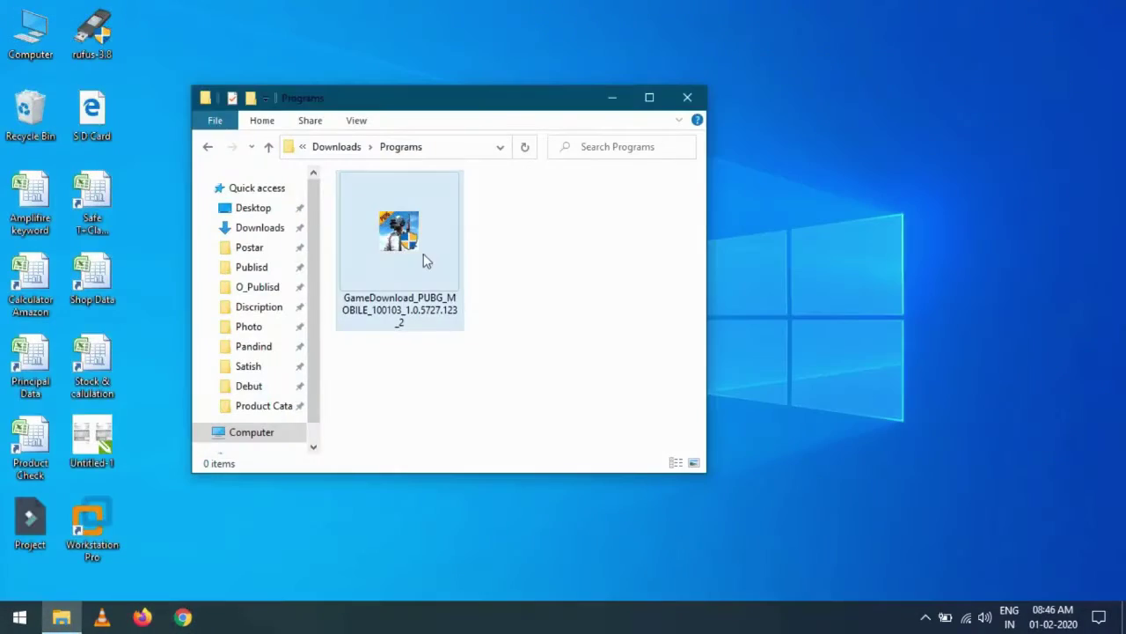
# - Run the downloaded GameDownload_PUBG_MOBILE installer as administrator to install Tencent Gaming Buddy, and start it
pyautogui.click(386, 248)
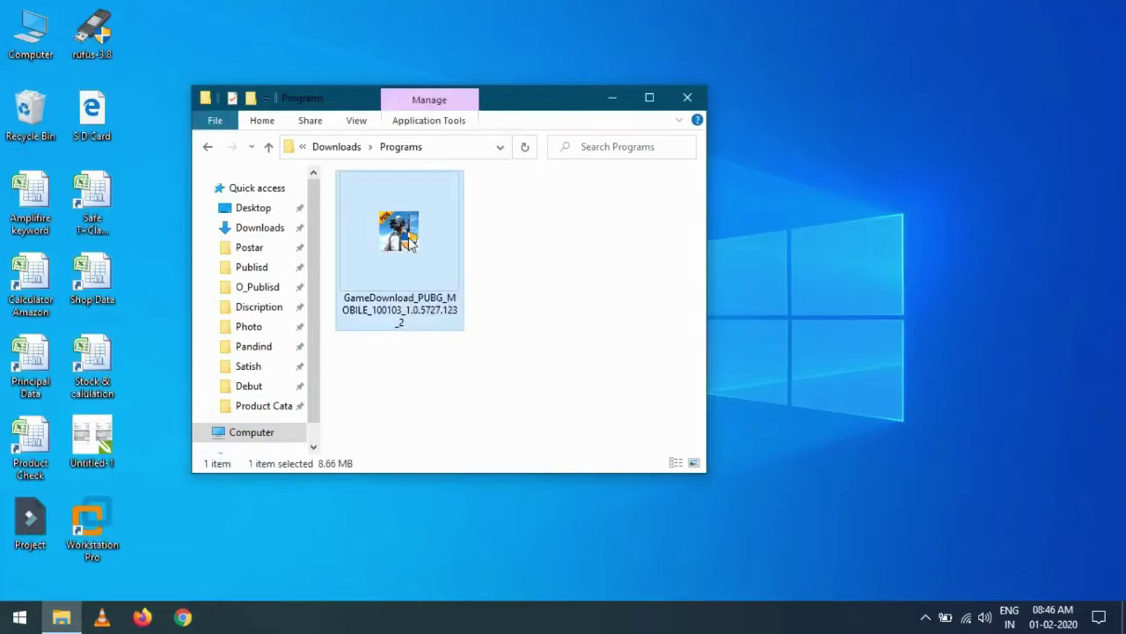
pyautogui.rightClick(408, 253)
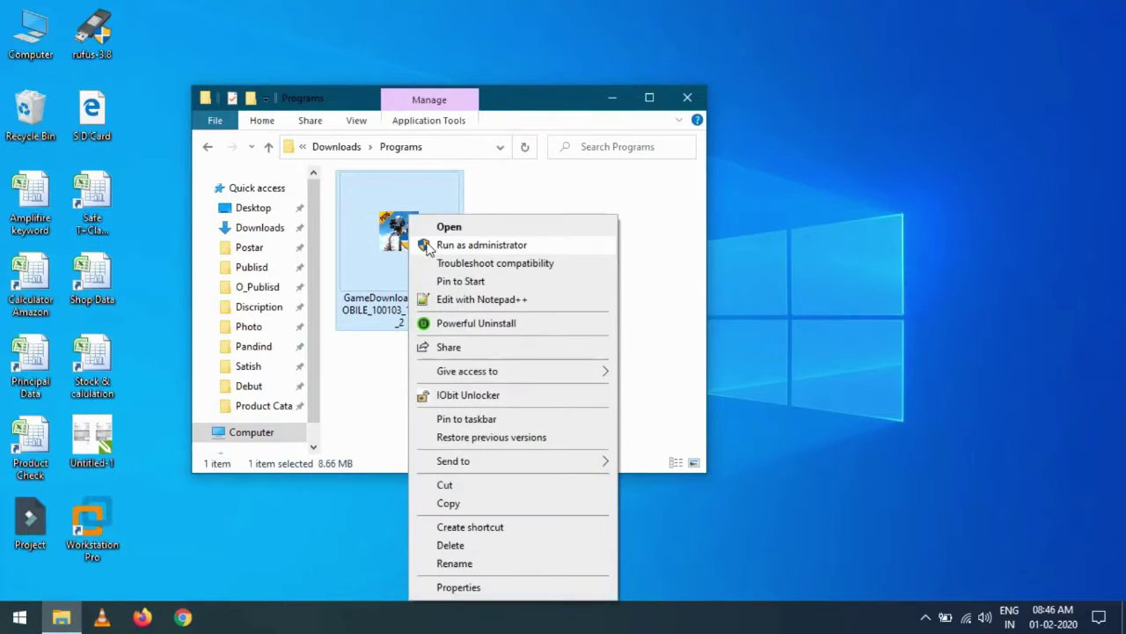
pyautogui.click(431, 246)
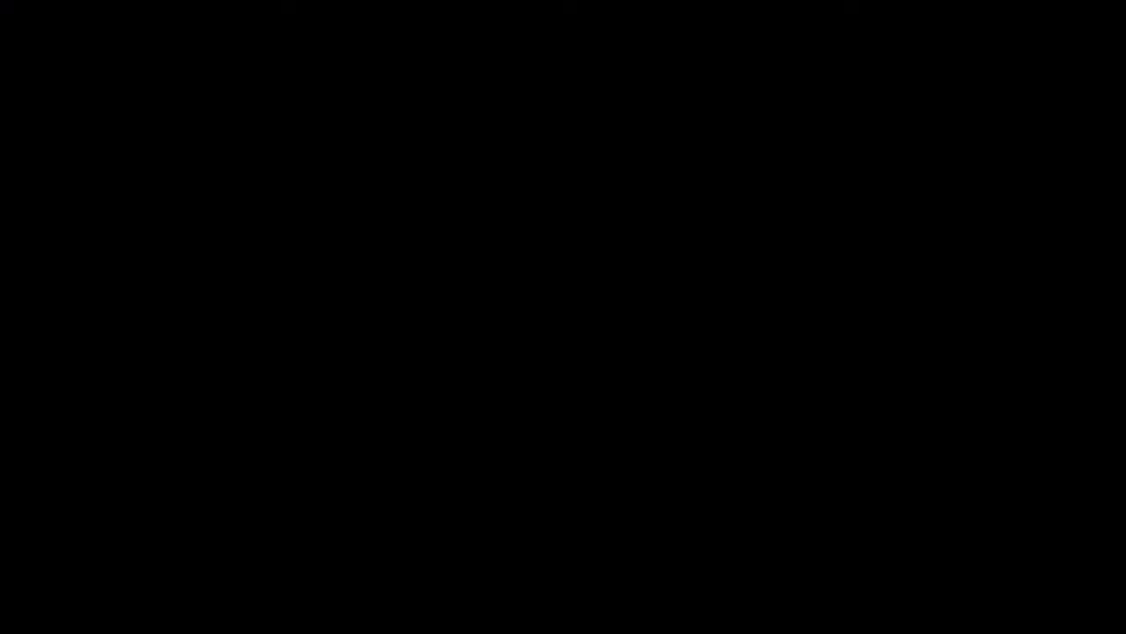
pyautogui.click(501, 433)
pyautogui.click(687, 95)
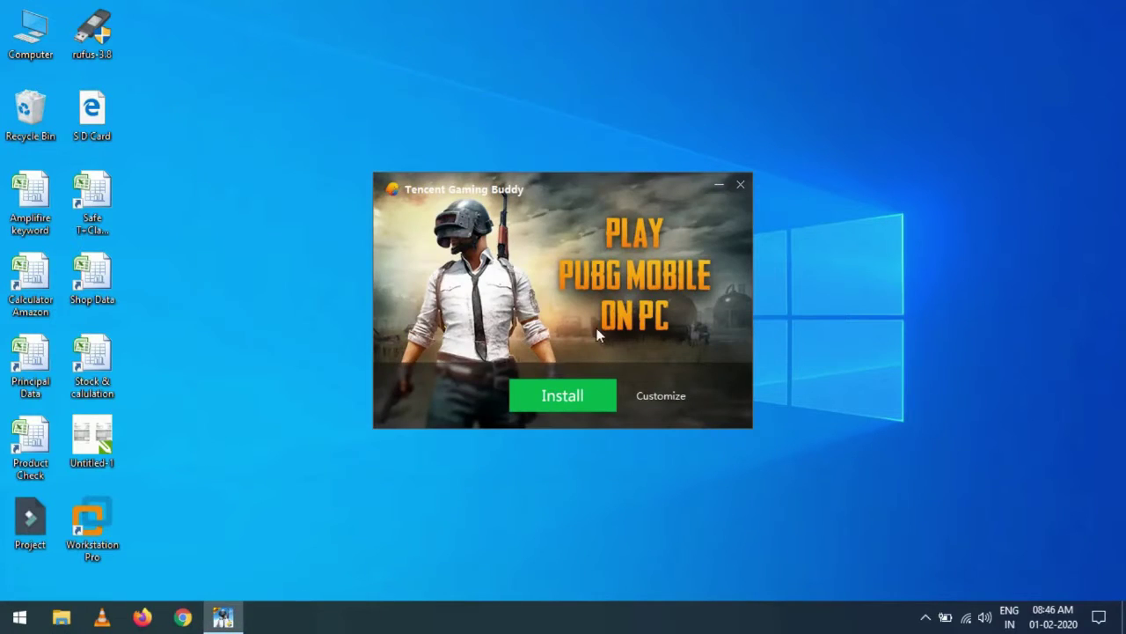
pyautogui.click(578, 397)
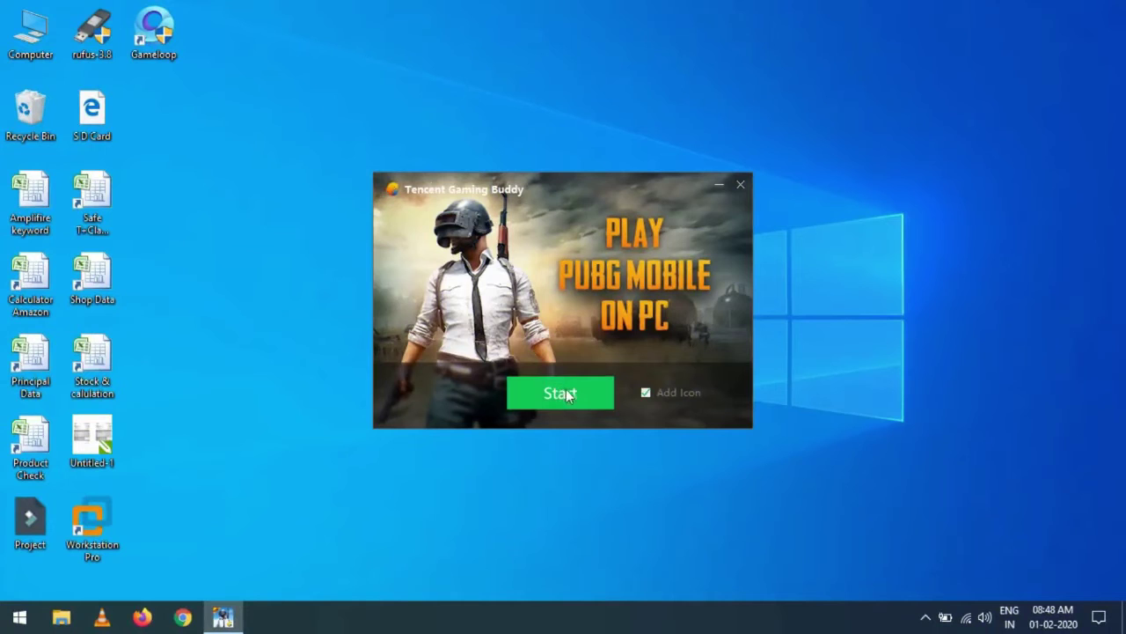
pyautogui.click(569, 389)
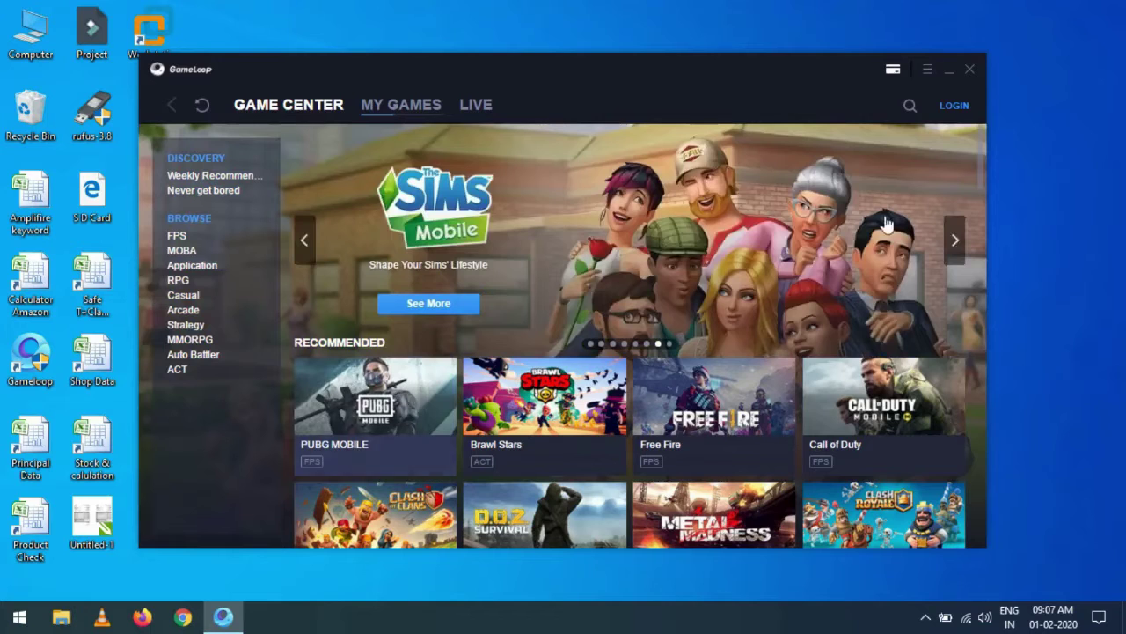
# - Search the GameLoop game center for PUBG Mobile and open the game's page
pyautogui.click(910, 108)
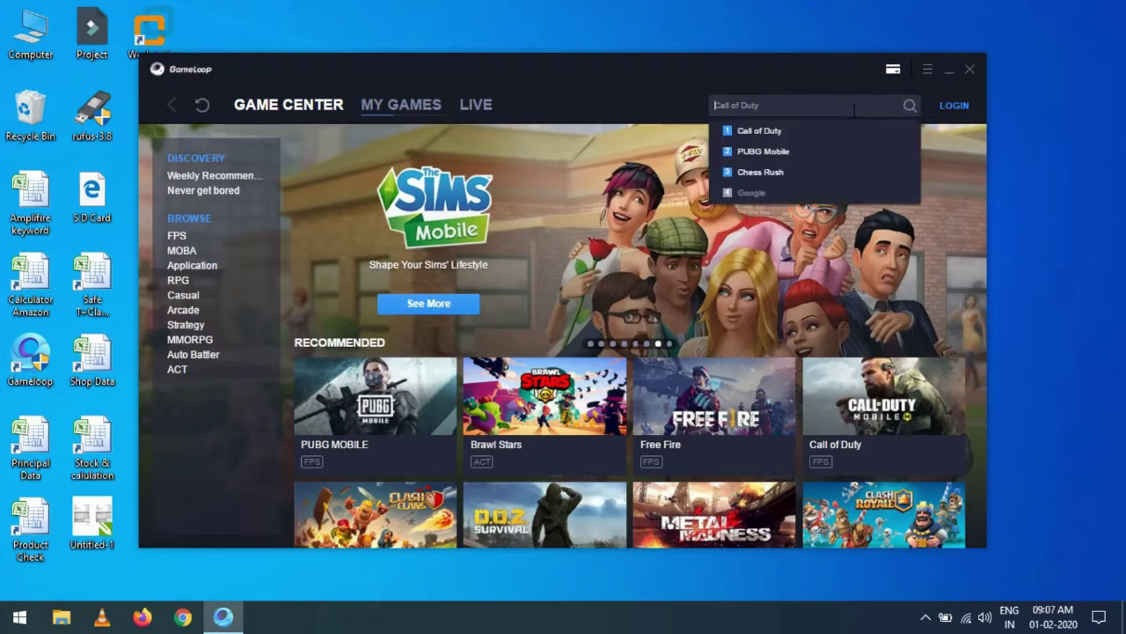
pyautogui.click(825, 154)
pyautogui.click(271, 215)
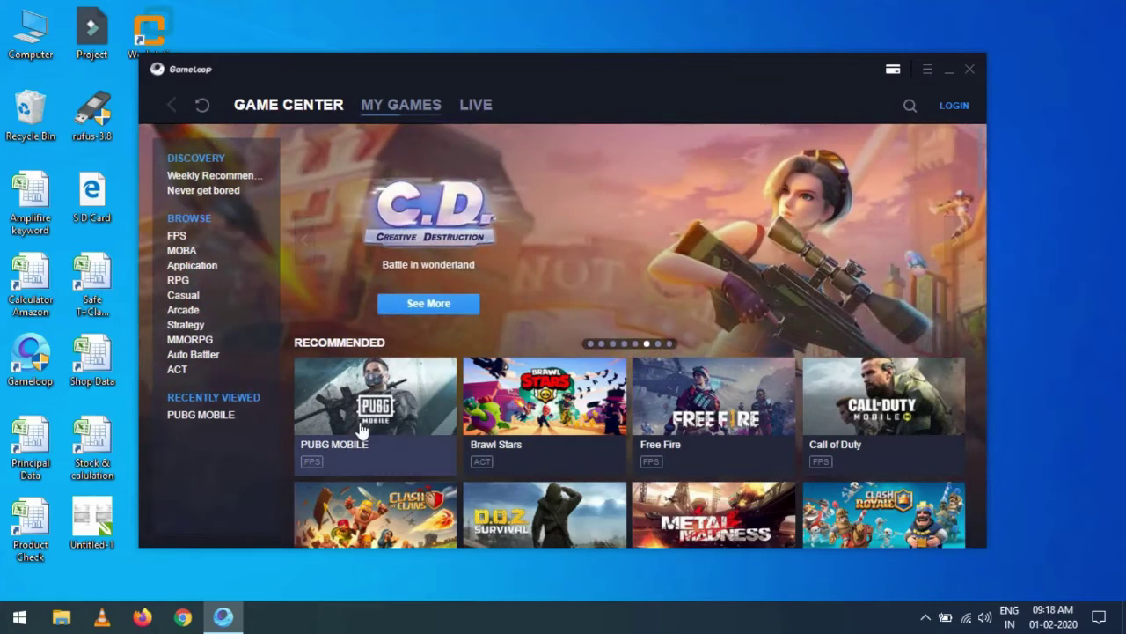
pyautogui.click(910, 107)
pyautogui.click(909, 107)
pyautogui.click(293, 227)
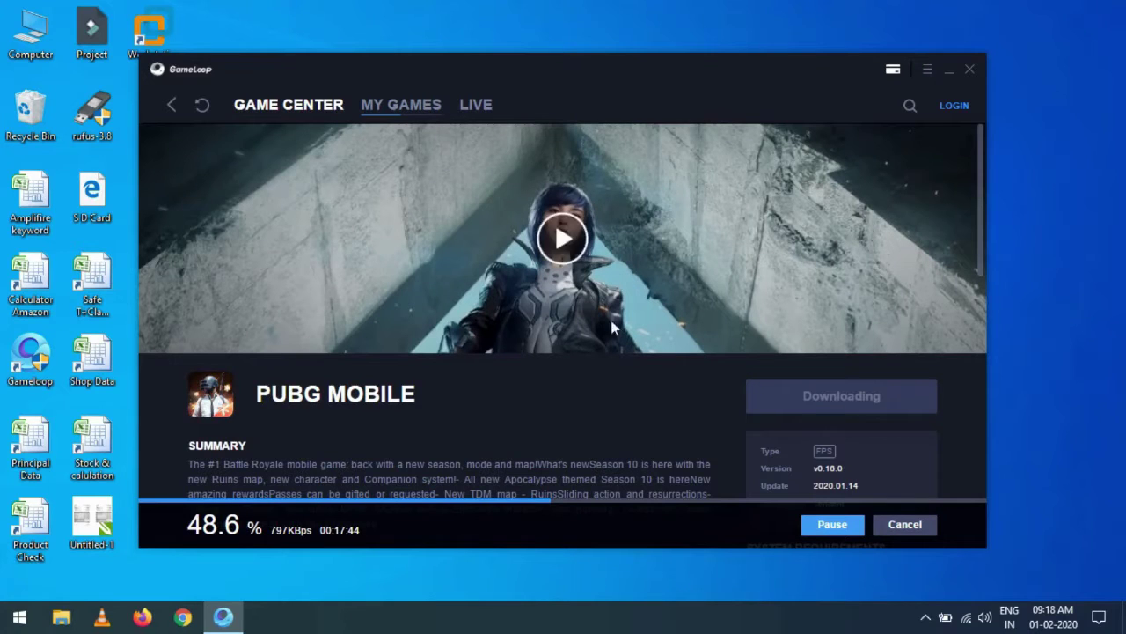
# - Cancel the running PUBG MOBILE download, confirm quitting it, and close GameLoop
pyautogui.click(894, 530)
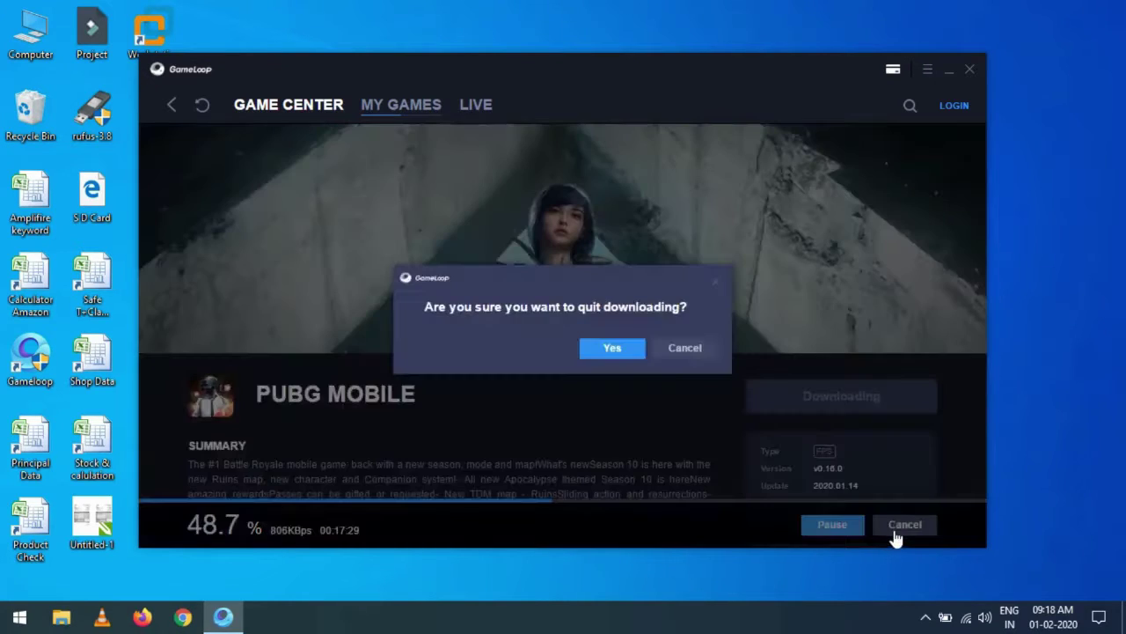
pyautogui.click(635, 353)
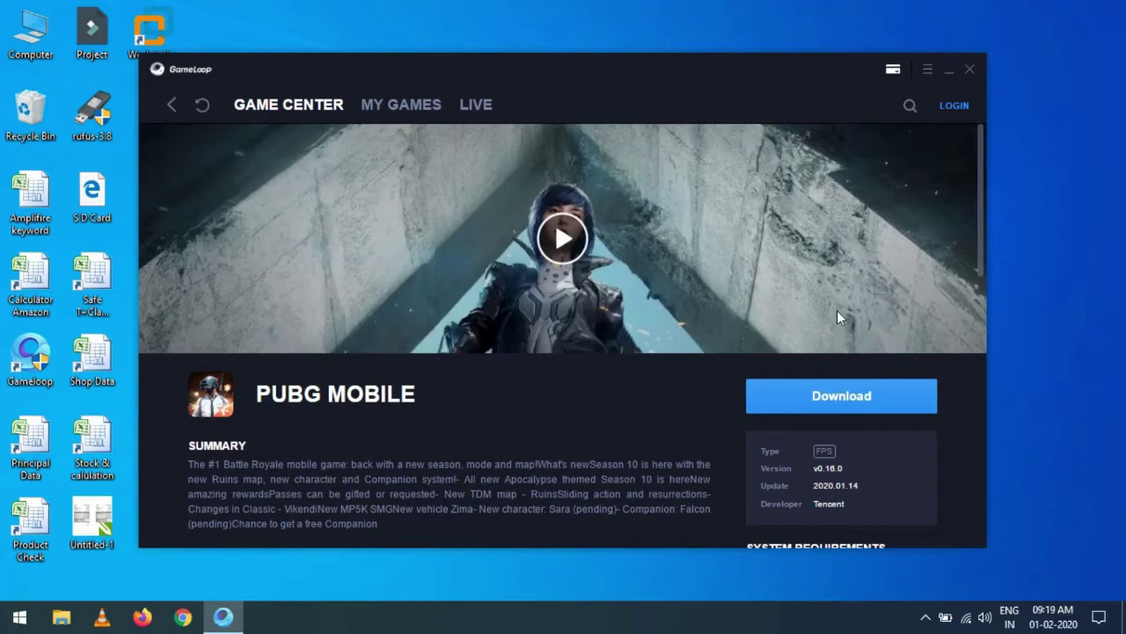
pyautogui.click(968, 70)
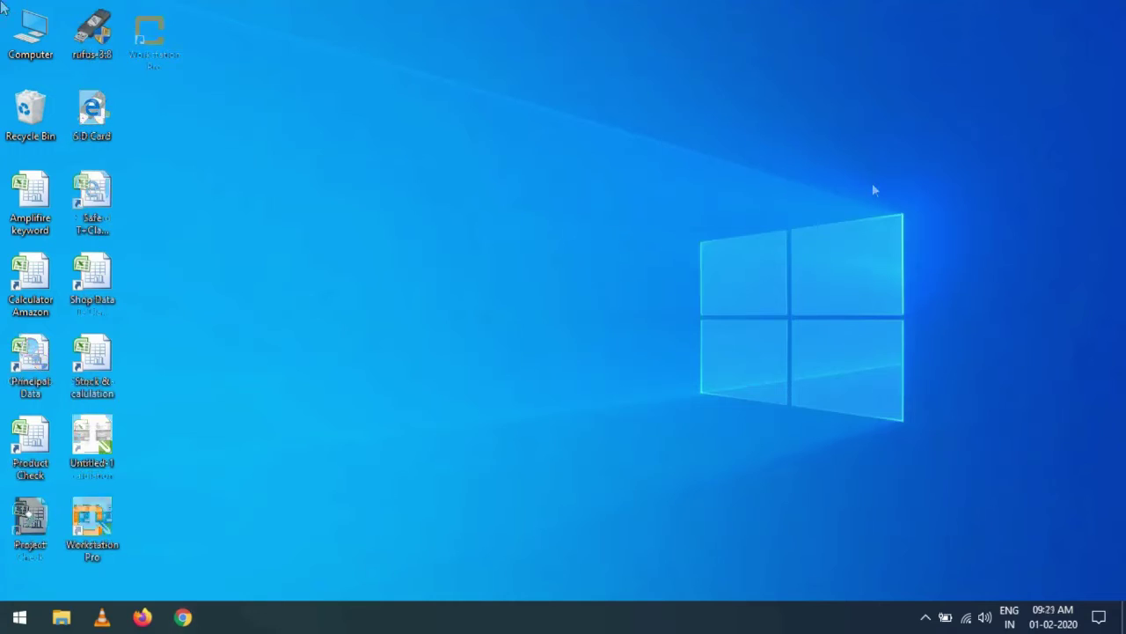
# - Browse the computer's drives in File Explorer and open Local Disk (D:)
pyautogui.doubleClick(30, 35)
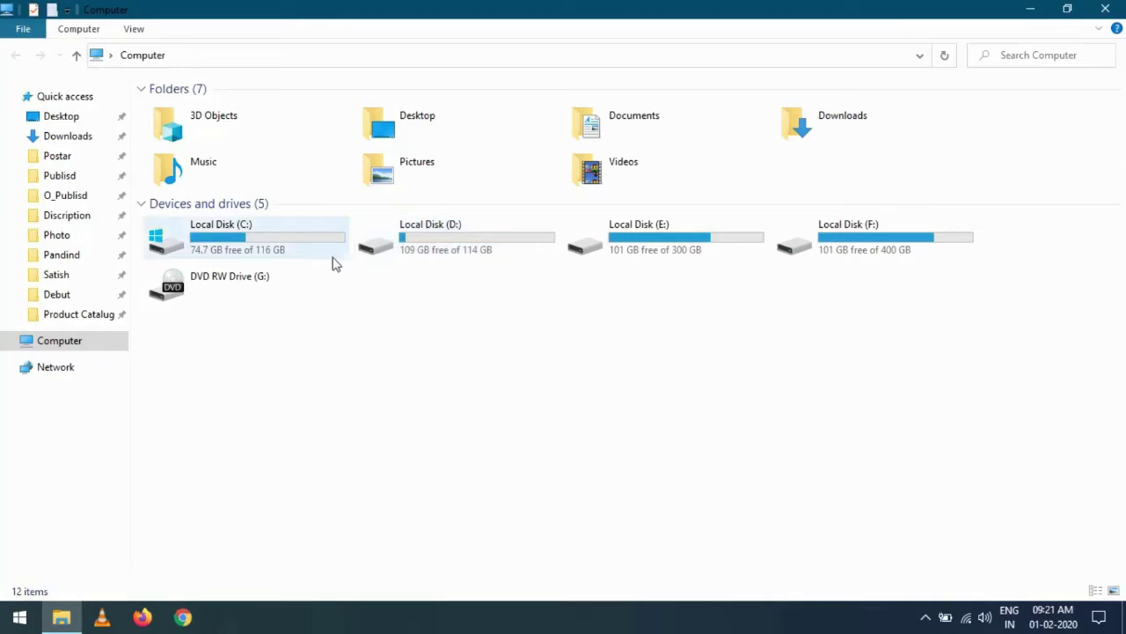
pyautogui.doubleClick(318, 257)
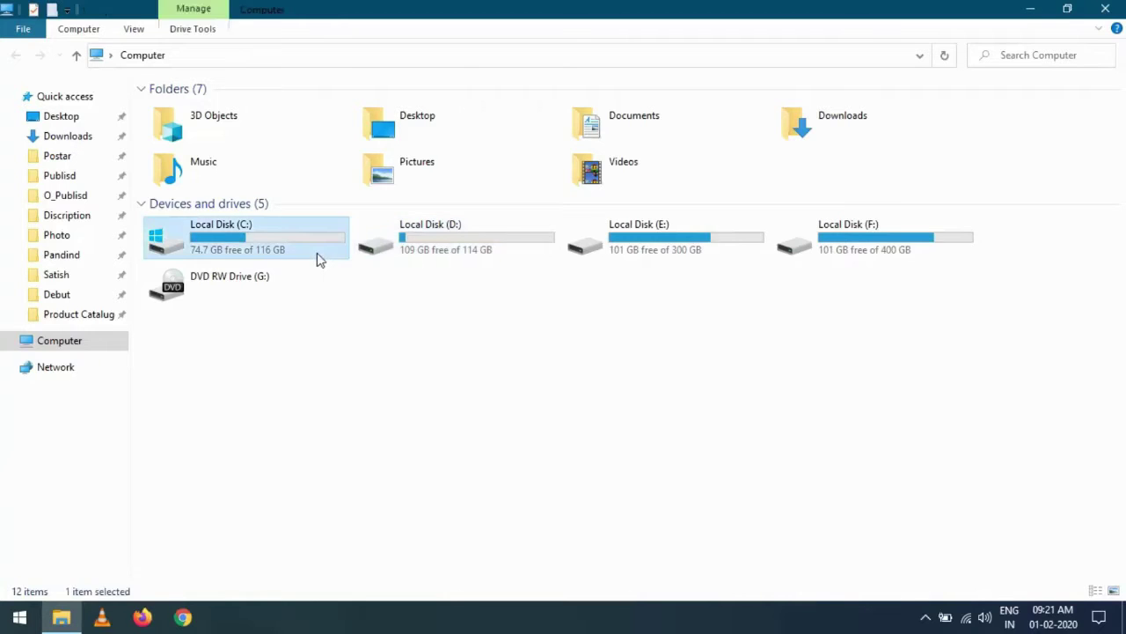
pyautogui.hotkey('alt', 'Left')
pyautogui.press('Right')
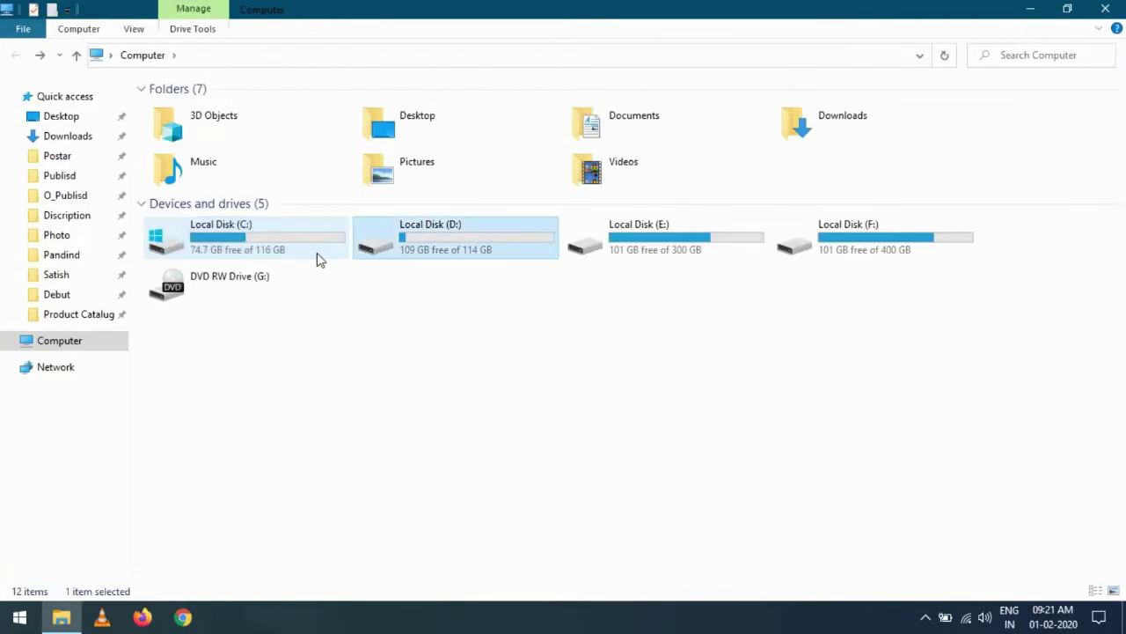
pyautogui.press('Return')
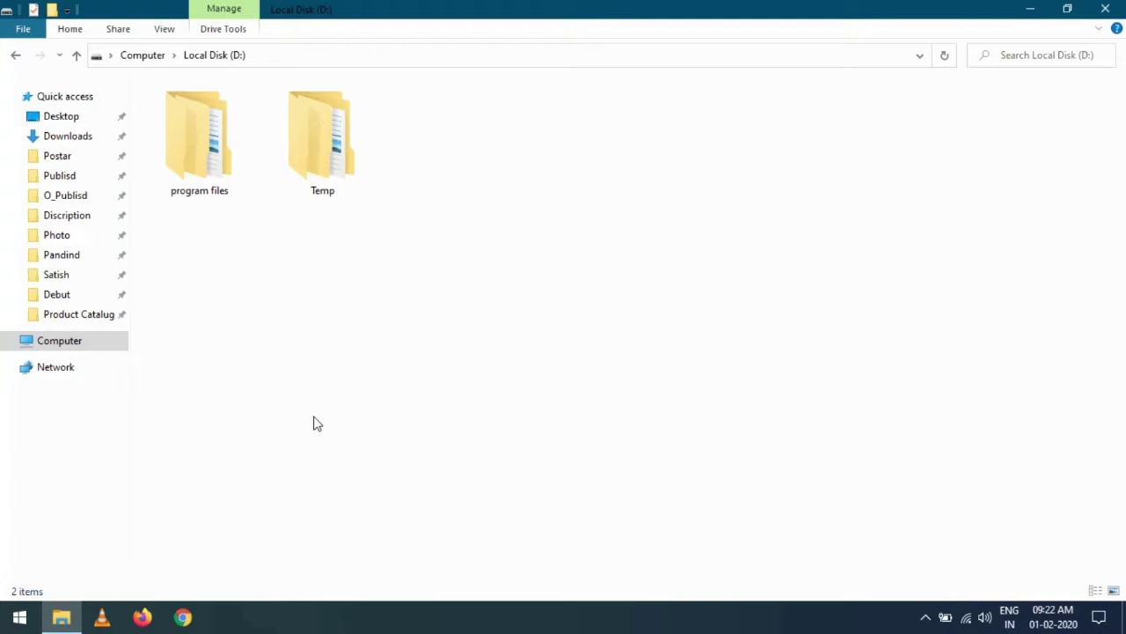
# - Open the ui folder inside program files\txgameassistant on drive D
pyautogui.click(211, 116)
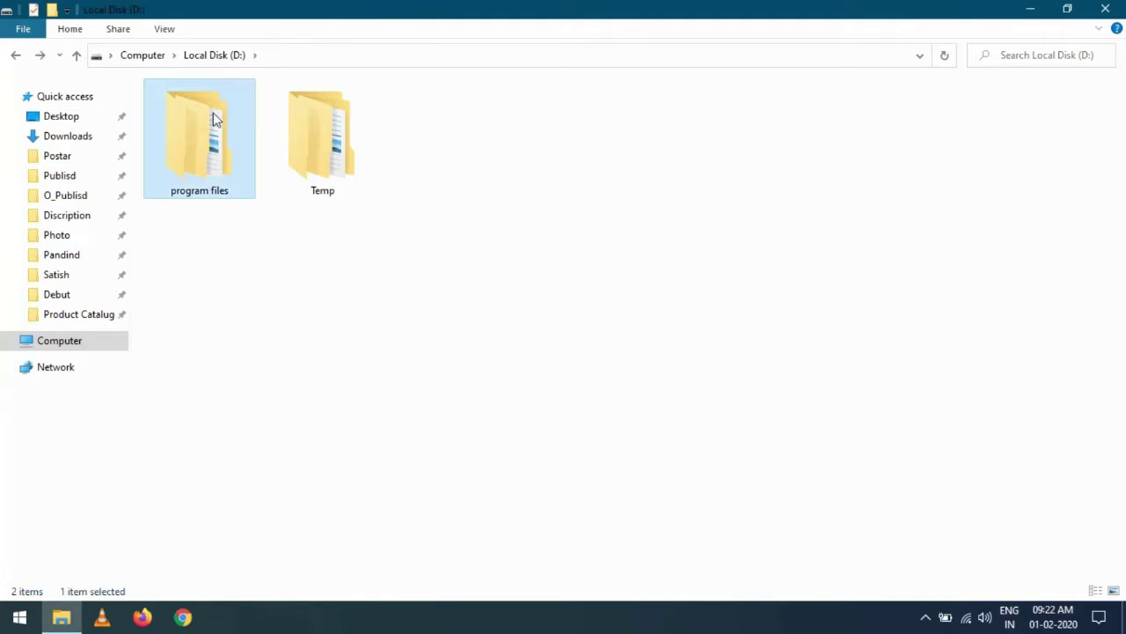
pyautogui.doubleClick(219, 171)
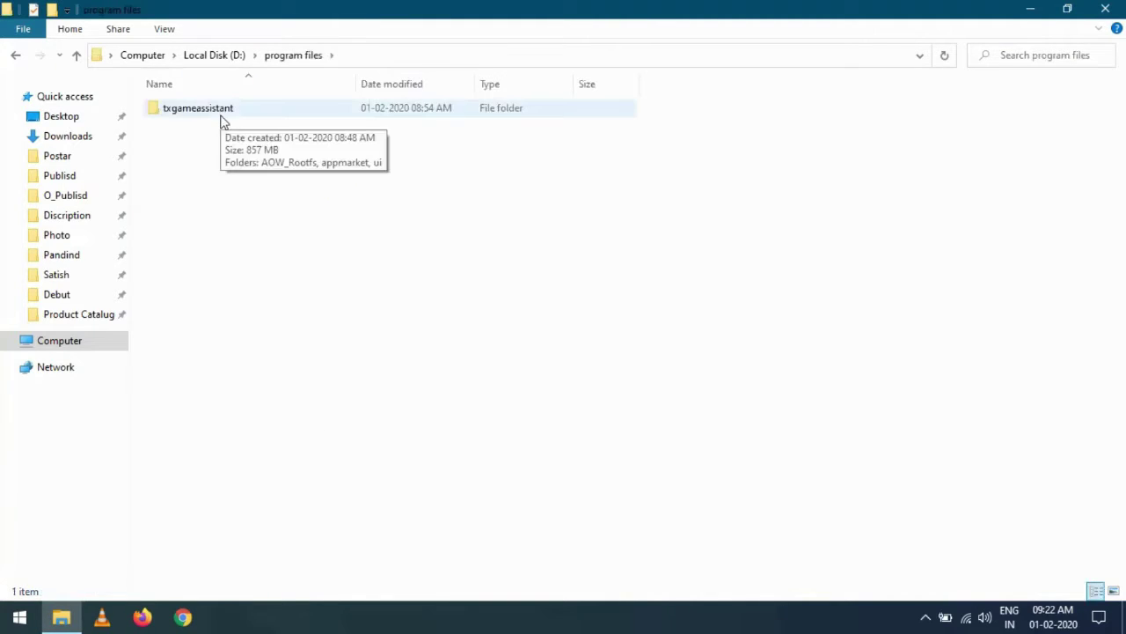
pyautogui.doubleClick(222, 121)
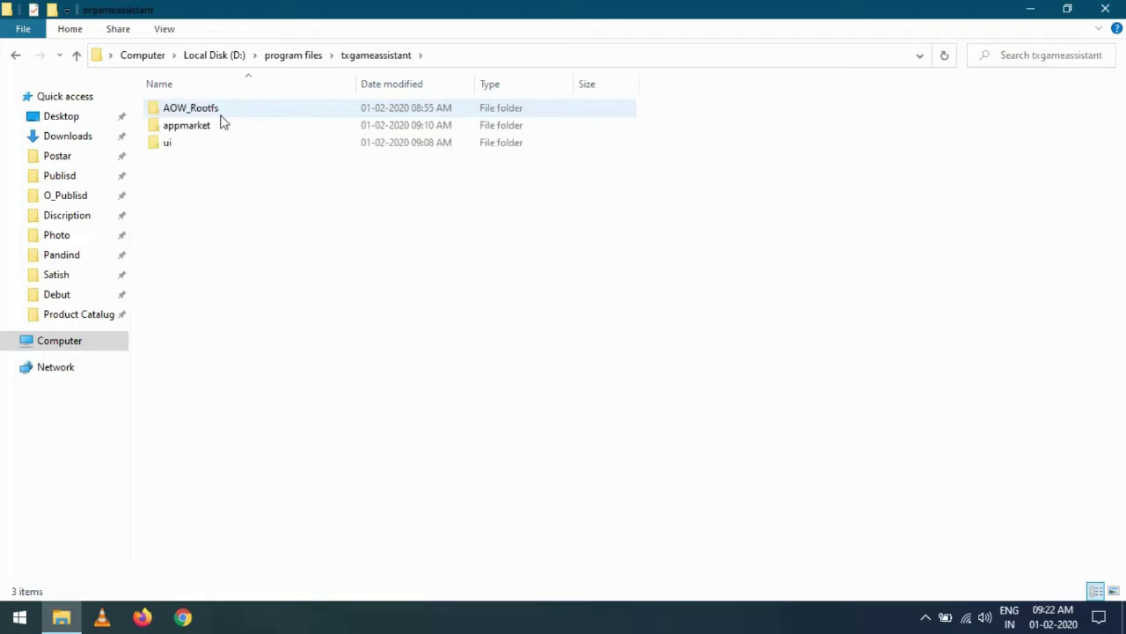
pyautogui.click(219, 142)
pyautogui.doubleClick(220, 150)
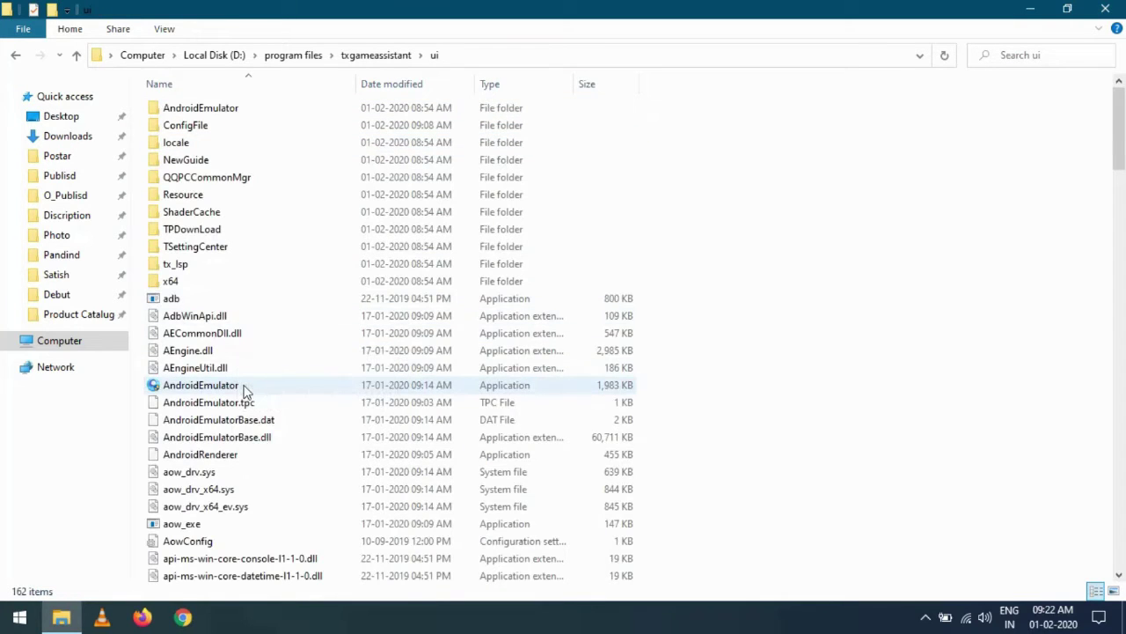
# - Copy the AndroidEmulator application from the ui folder and paste it as a shortcut on the desktop
pyautogui.rightClick(245, 389)
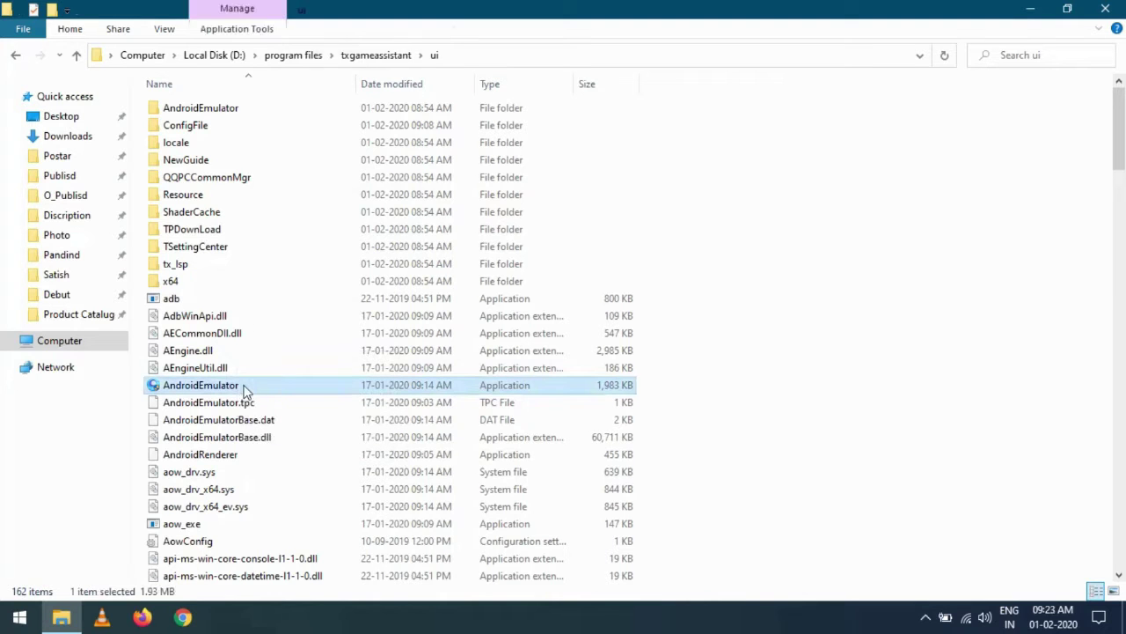
pyautogui.click(290, 293)
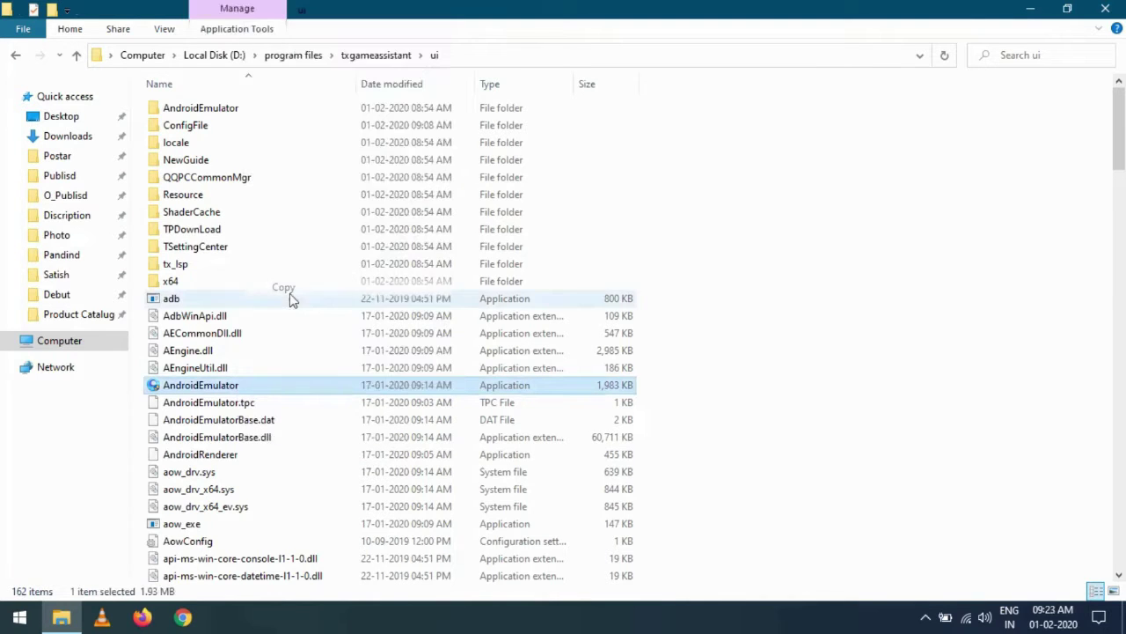
pyautogui.click(1106, 8)
pyautogui.rightClick(372, 138)
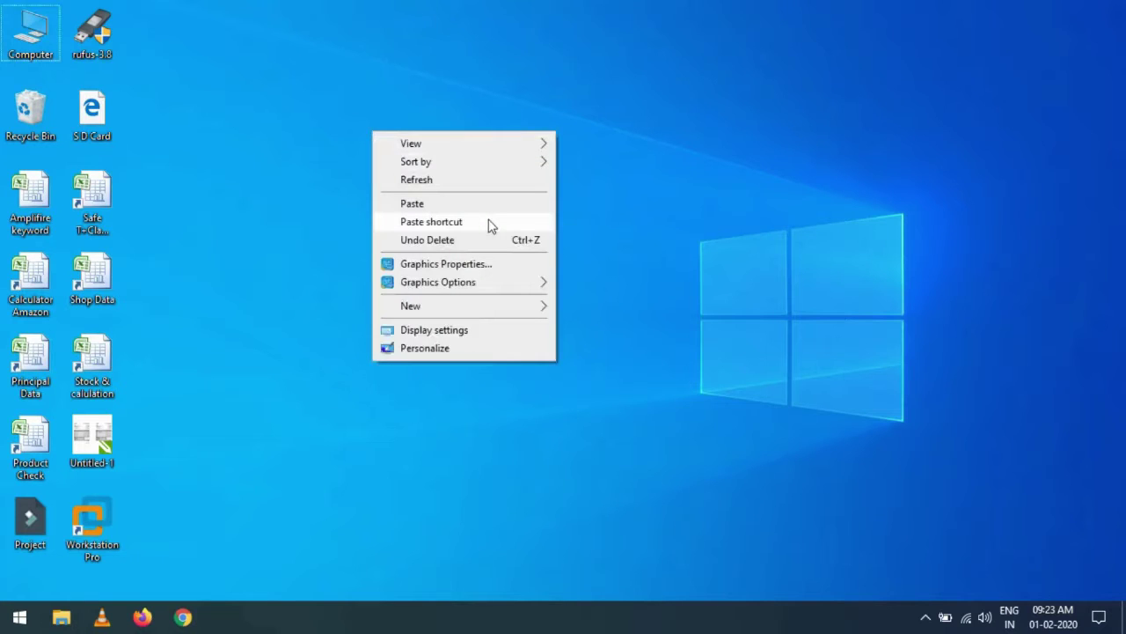
pyautogui.click(490, 223)
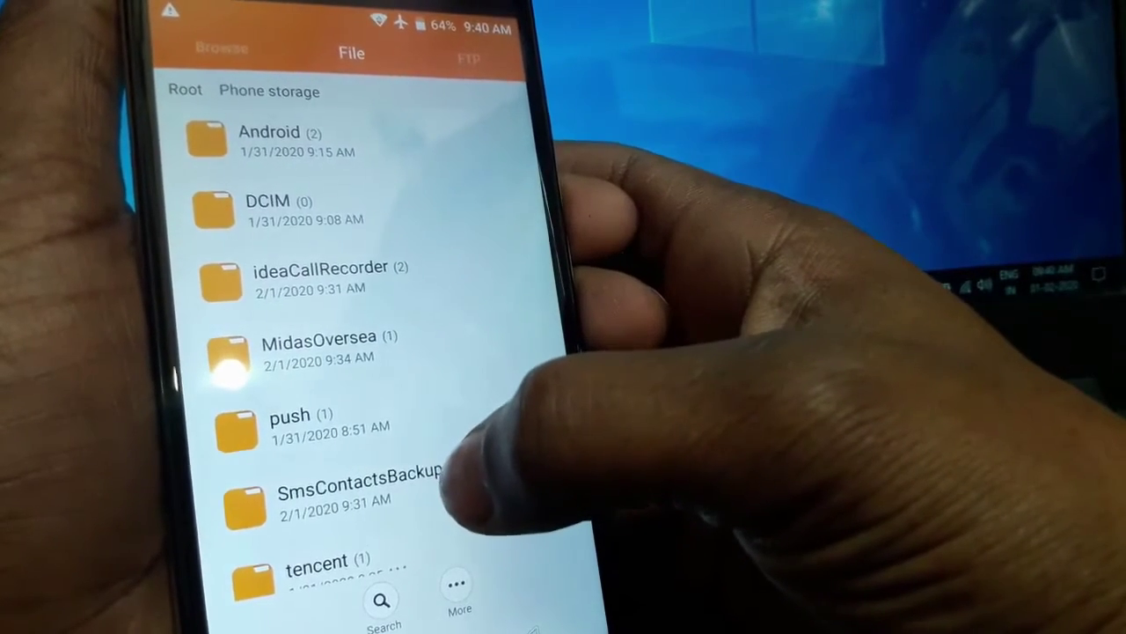
pyautogui.click(361, 480)
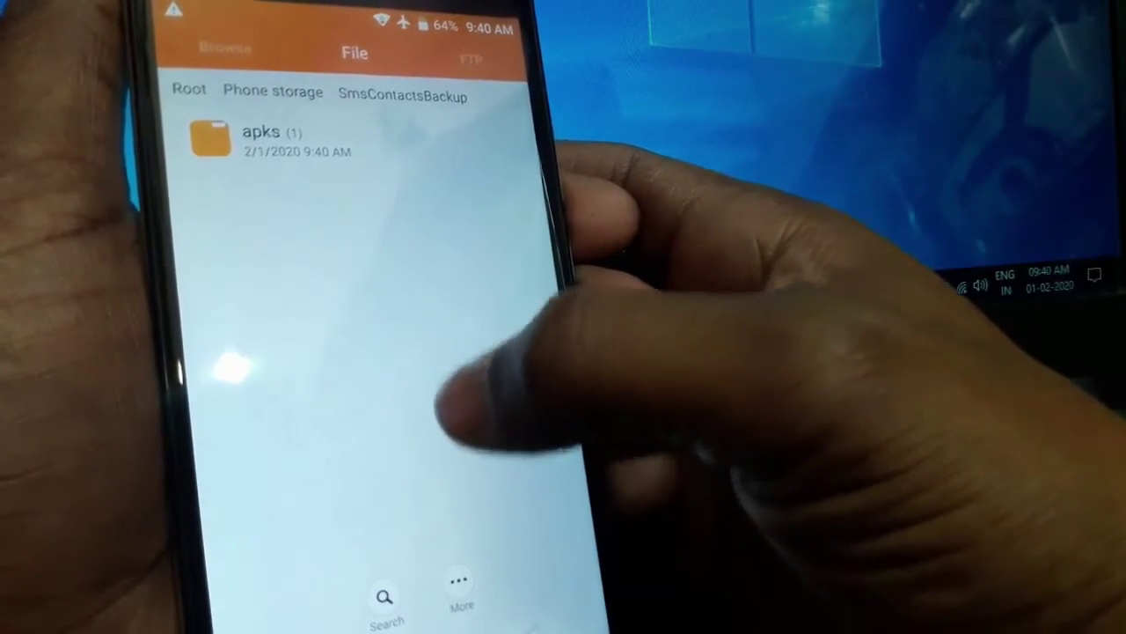
pyautogui.click(264, 141)
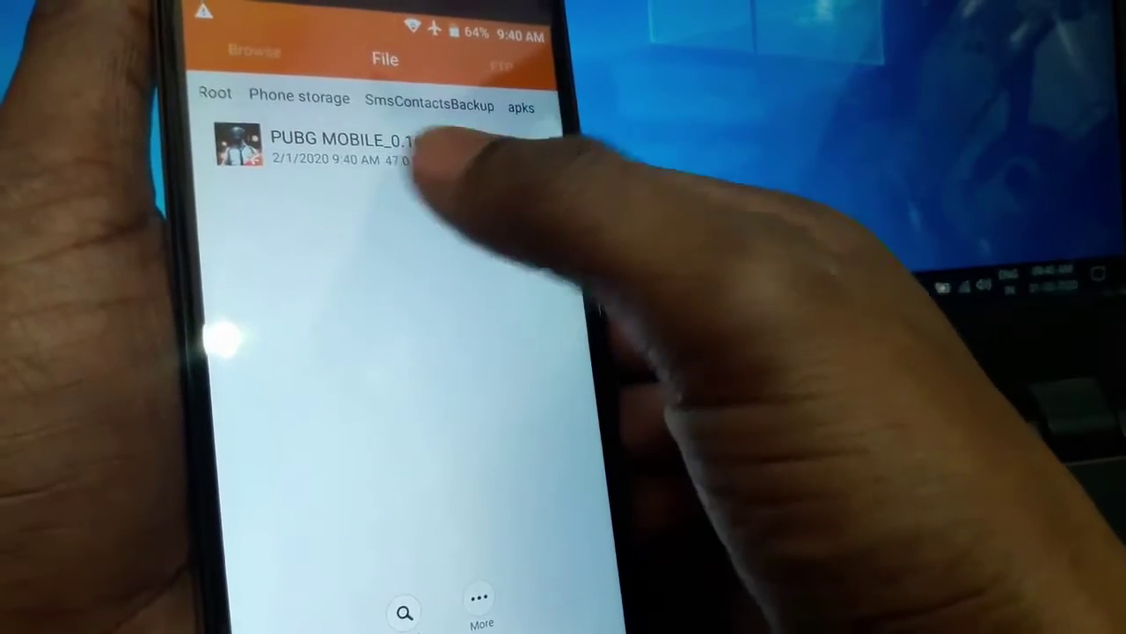
pyautogui.click(519, 148)
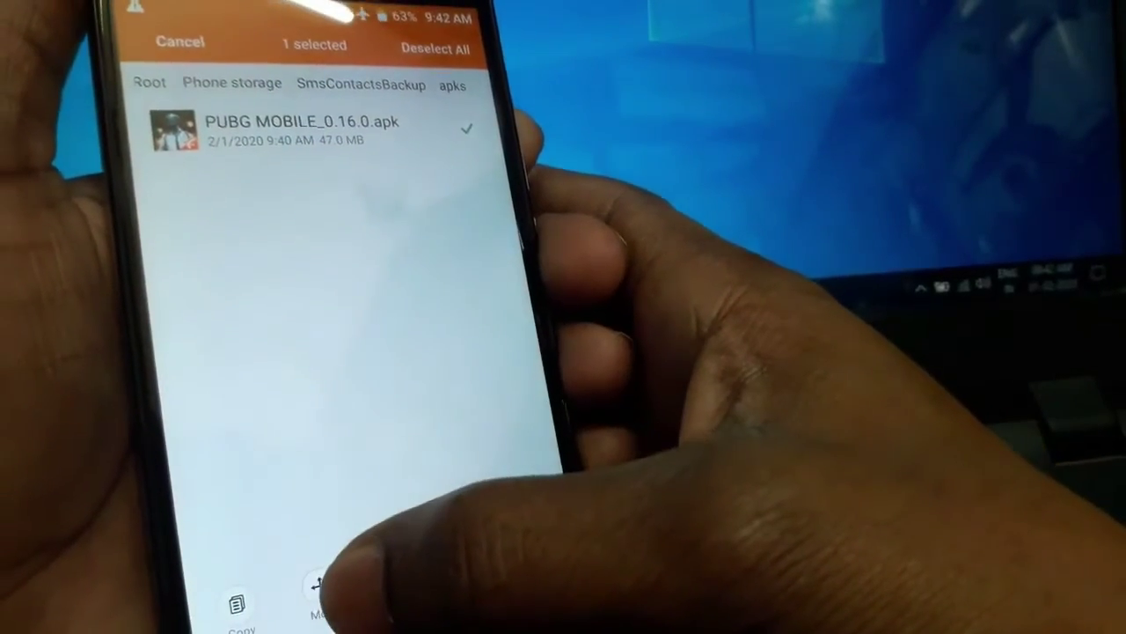
# - Move PUBG MOBILE_0.16.0.apk from the phone's SmsContactsBackup/apks folder into the Android/obb folder
pyautogui.click(311, 587)
pyautogui.press('Escape')
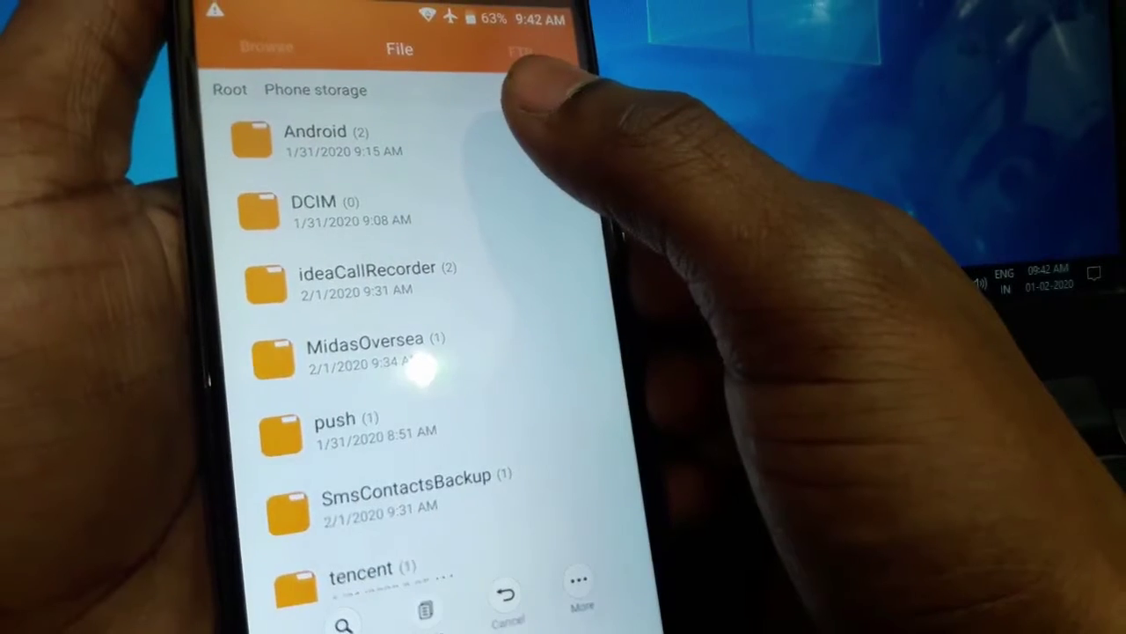
pyautogui.click(519, 136)
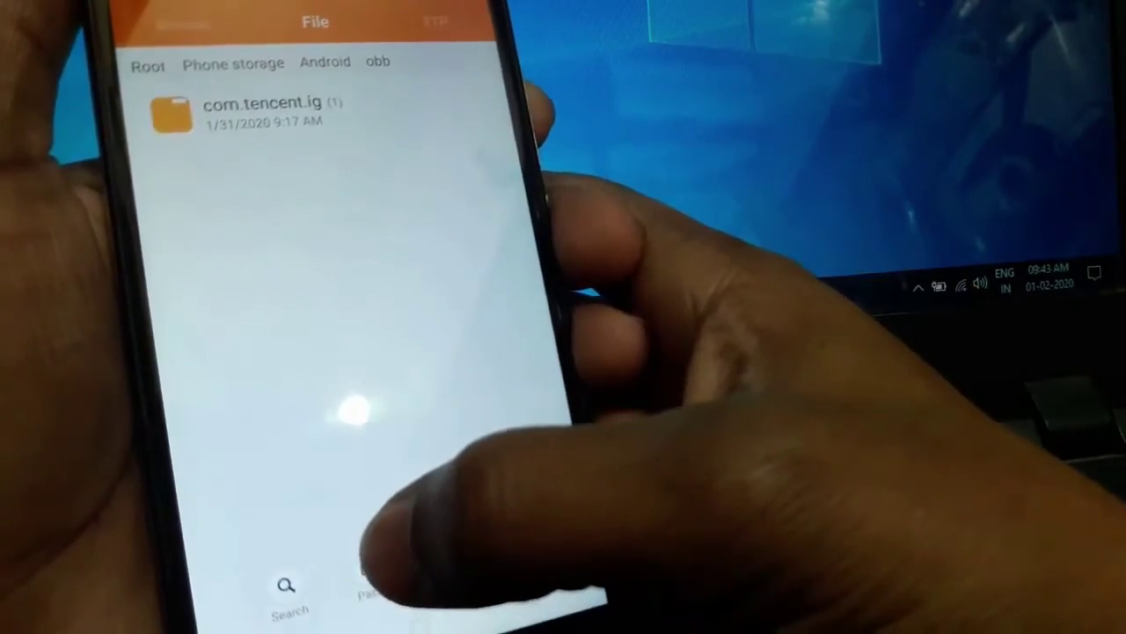
pyautogui.click(370, 585)
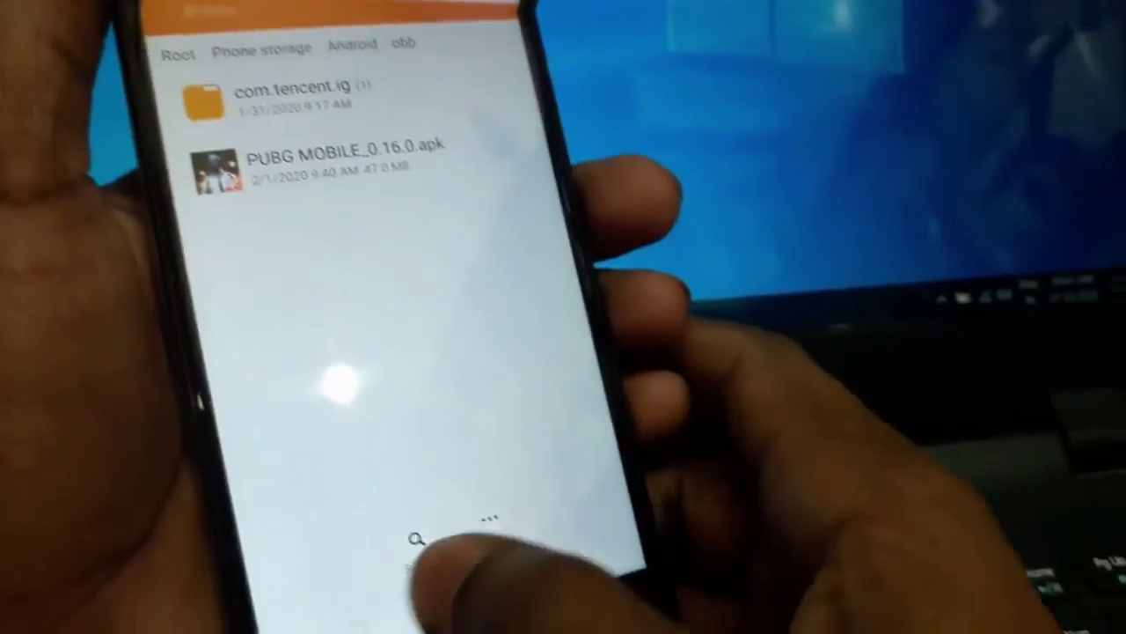
pyautogui.click(423, 519)
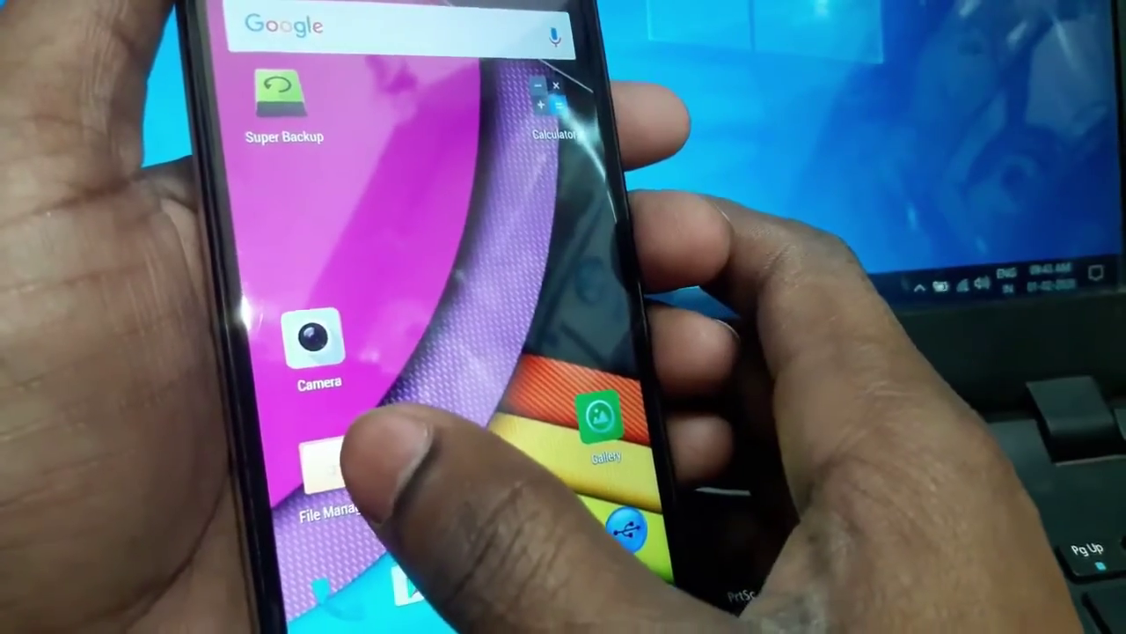
# - Reopen the phone's File Manager and check the contents of Android/obb and its com.tencent.ig folder
pyautogui.click(321, 475)
pyautogui.click(528, 101)
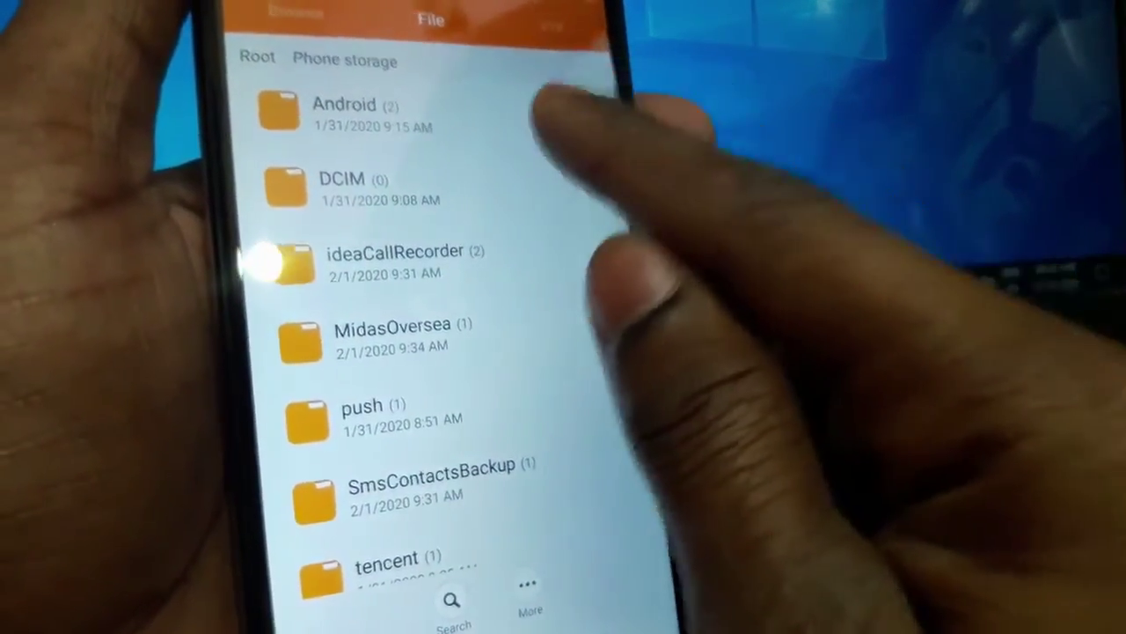
pyautogui.click(492, 103)
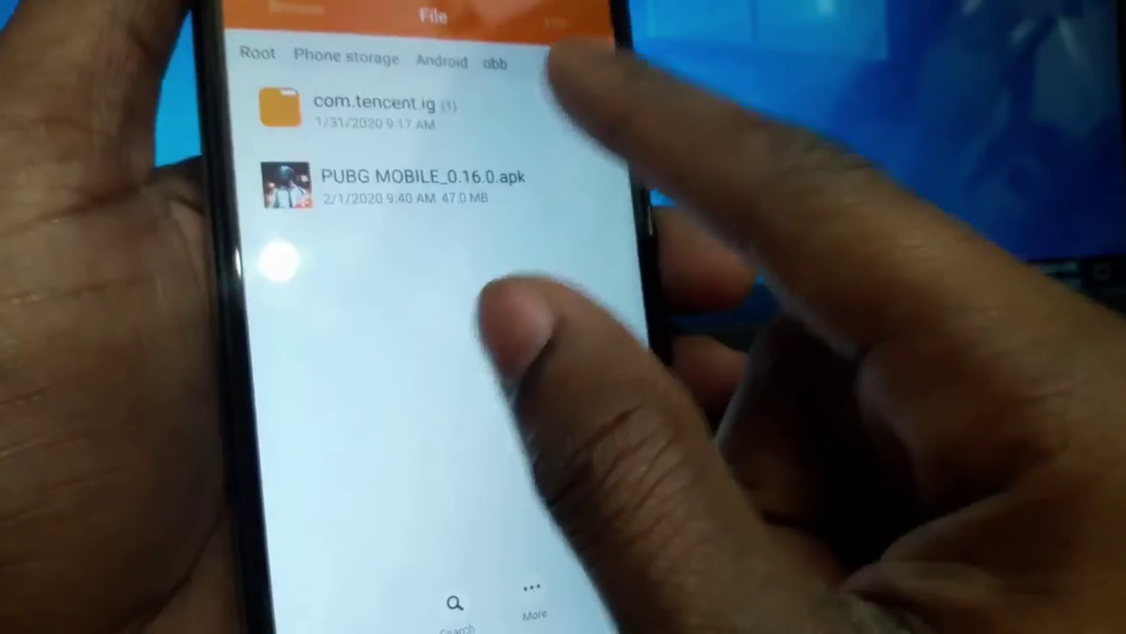
pyautogui.click(519, 107)
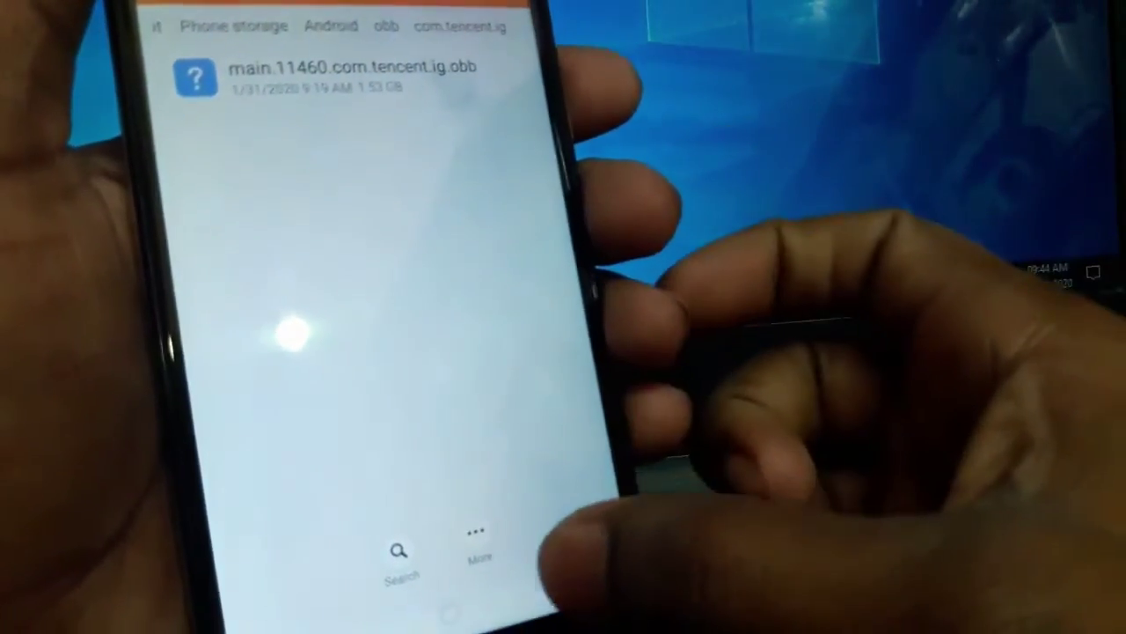
pyautogui.press('Escape')
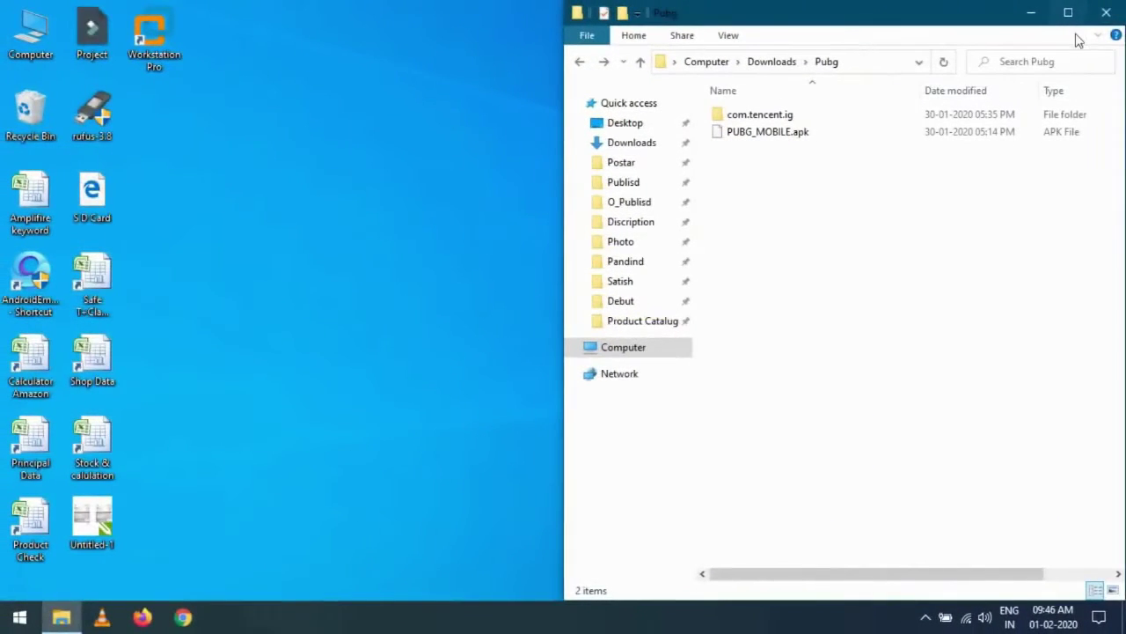
# - Select com.tencent.ig and PUBG_MOBILE.apk in the Pubg folder, and place a new Computer window beside it
pyautogui.moveTo(820, 205); pyautogui.dragTo(775, 110)
pyautogui.click(35, 40)
pyautogui.doubleClick(45, 44)
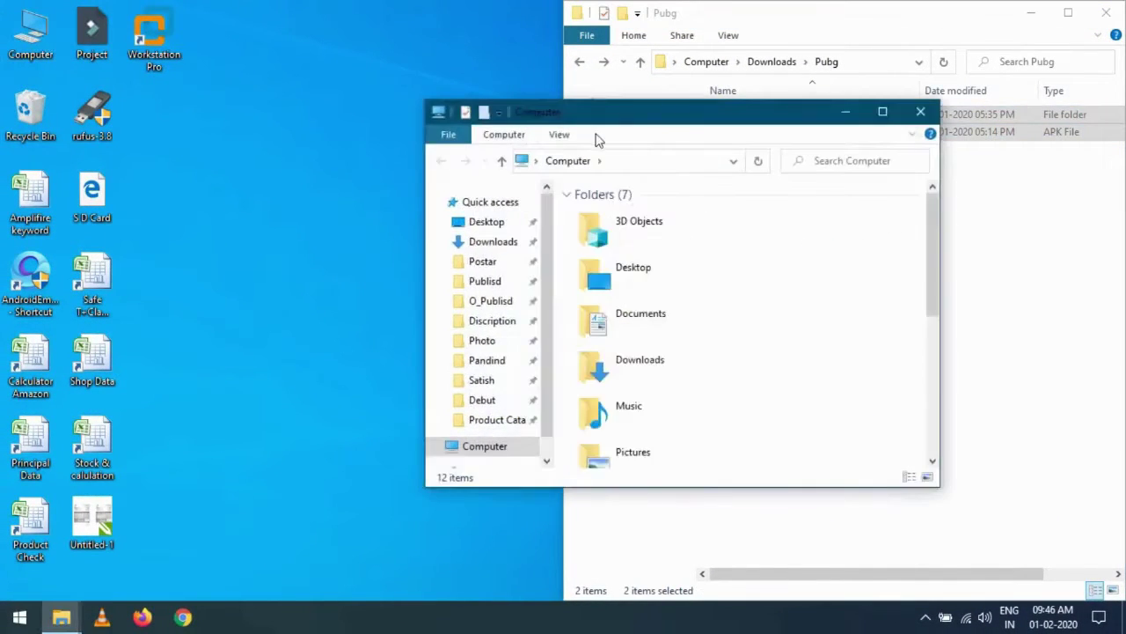
pyautogui.press('super+Left')
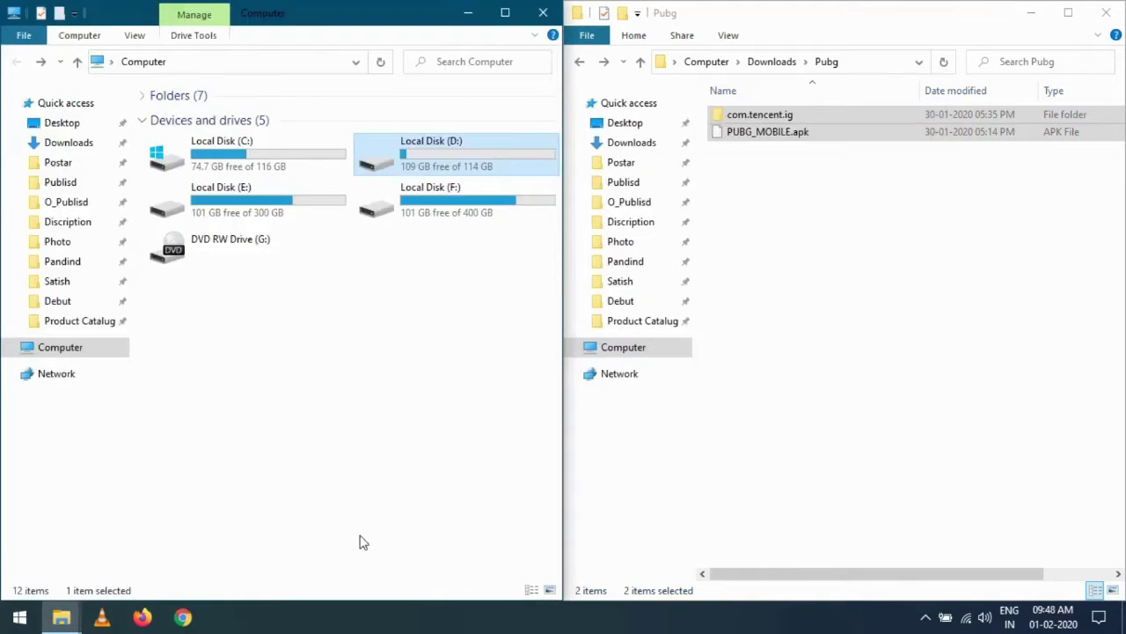
# - Open the TxGameDownload folder inside Temp on Local Disk (D:)
pyautogui.press('Return')
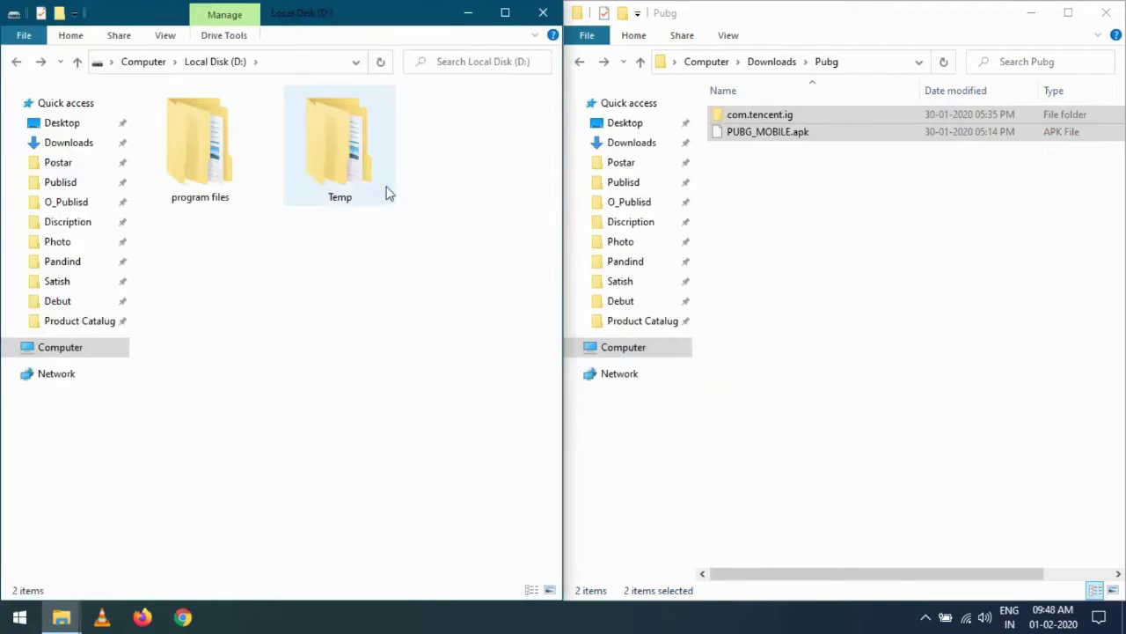
pyautogui.doubleClick(376, 180)
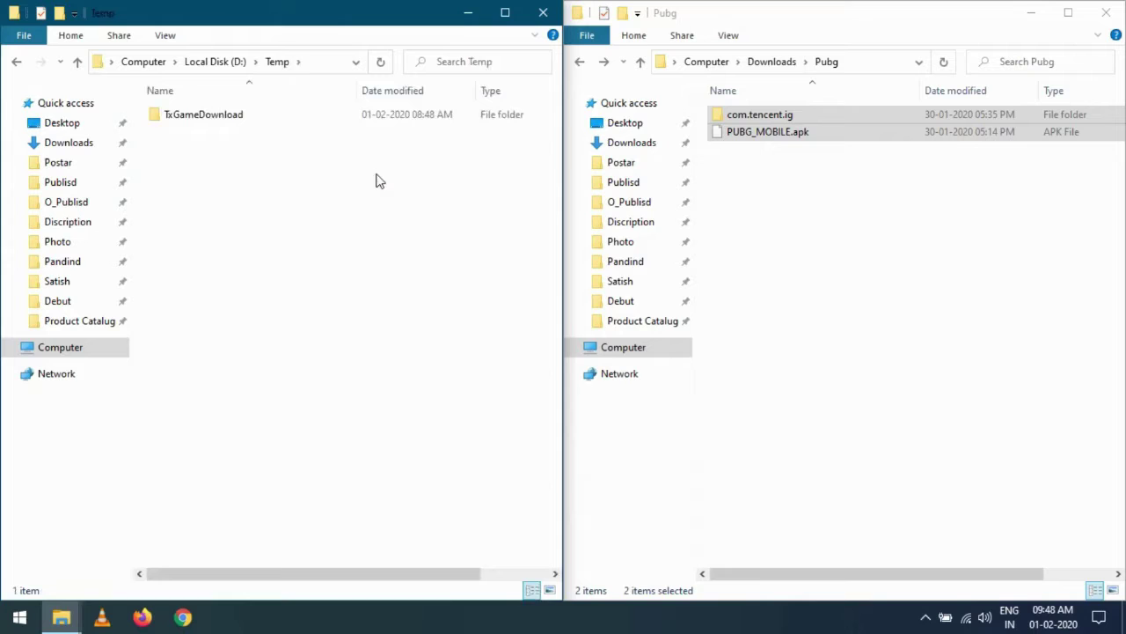
pyautogui.doubleClick(211, 124)
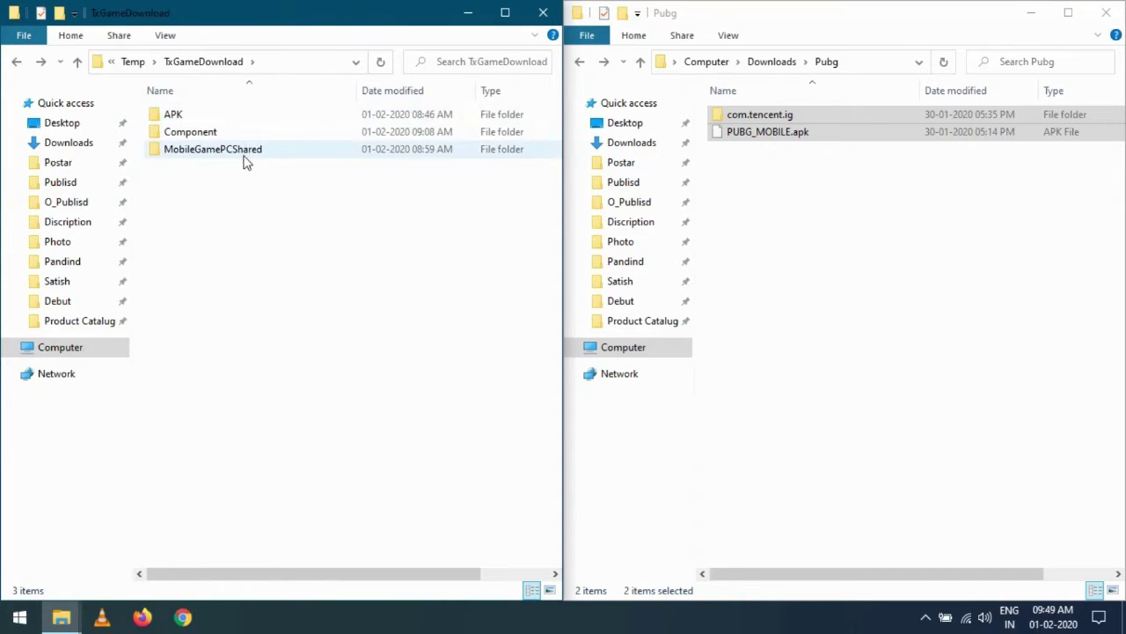
# - Create a folder named PUBG inside MobileGamePCShared and open it
pyautogui.doubleClick(262, 152)
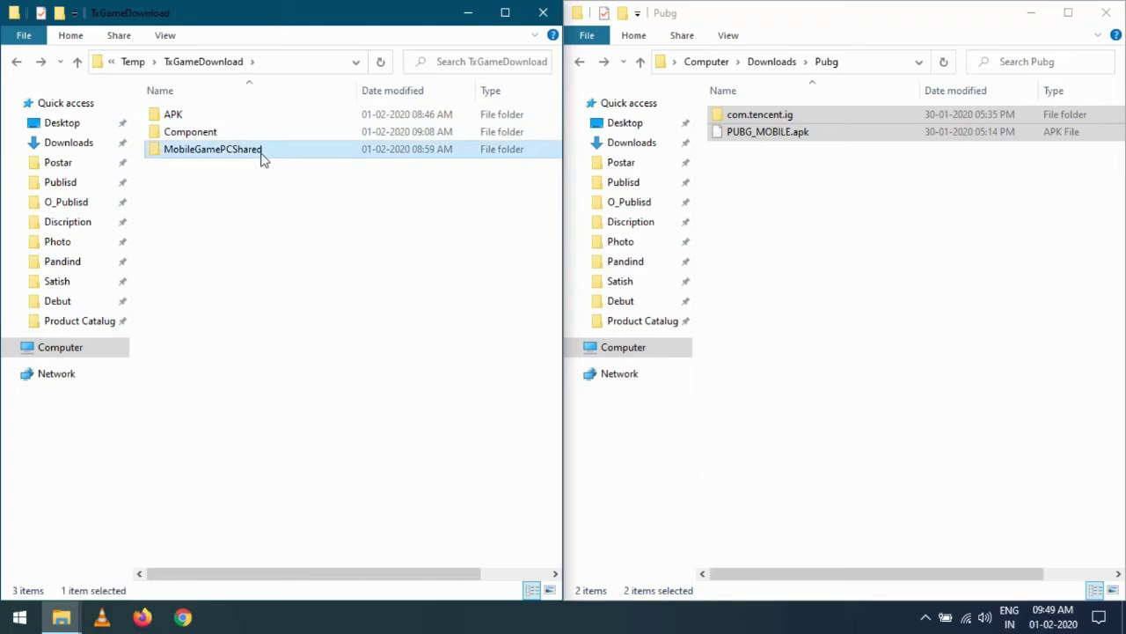
pyautogui.rightClick(393, 277)
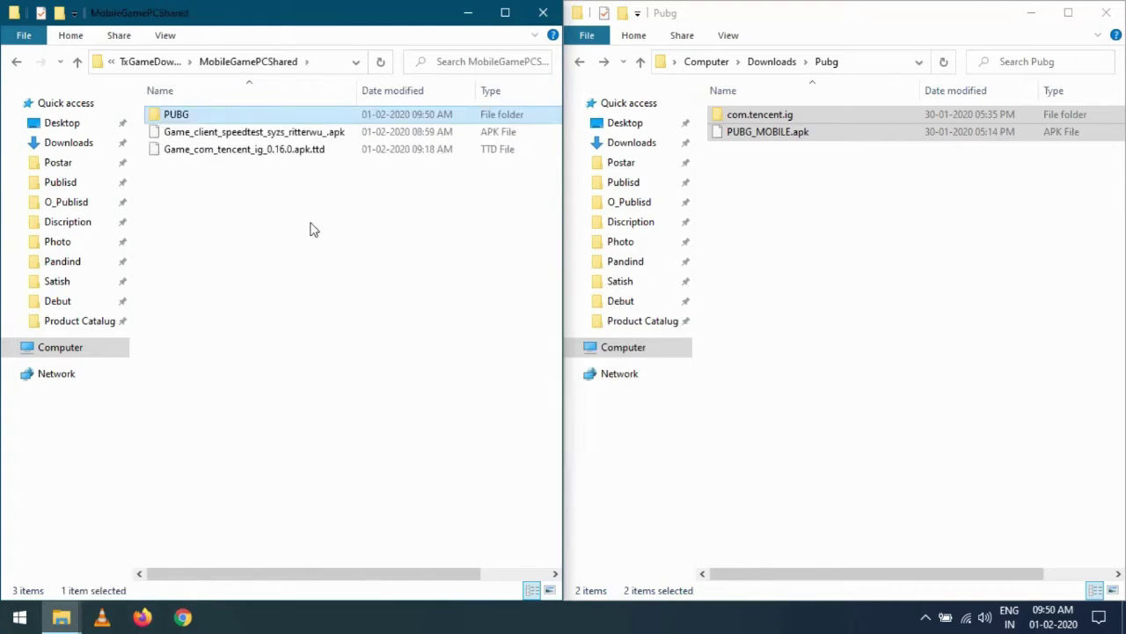
pyautogui.press('Return')
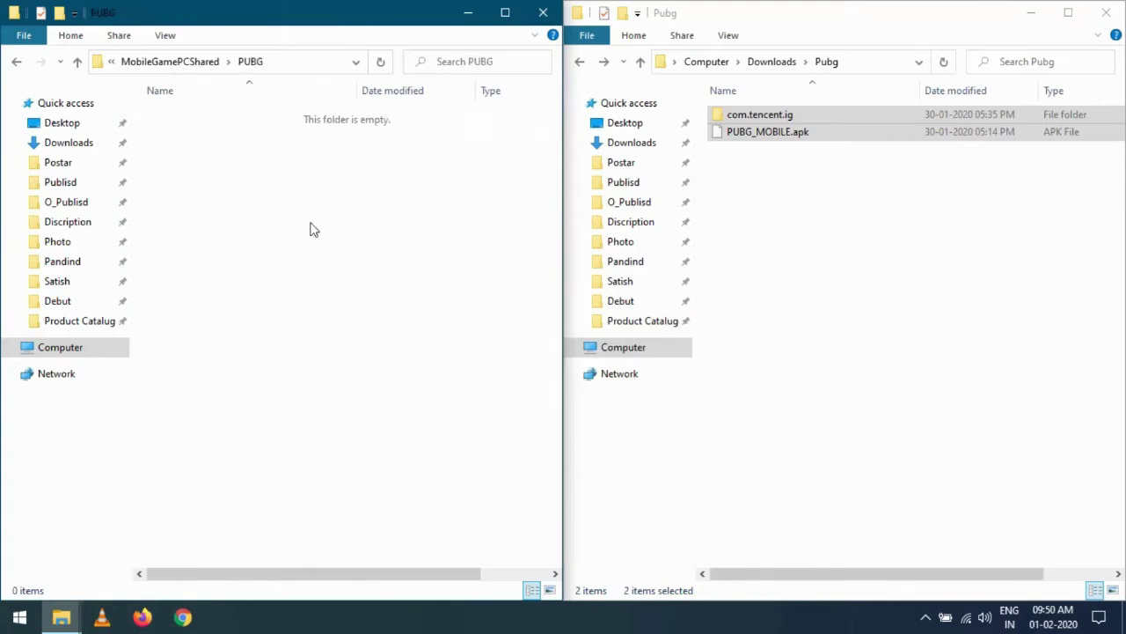
# - Copy com.tencent.ig and PUBG_MOBILE.apk from Downloads\Pubg into the new PUBG folder
pyautogui.rightClick(737, 127)
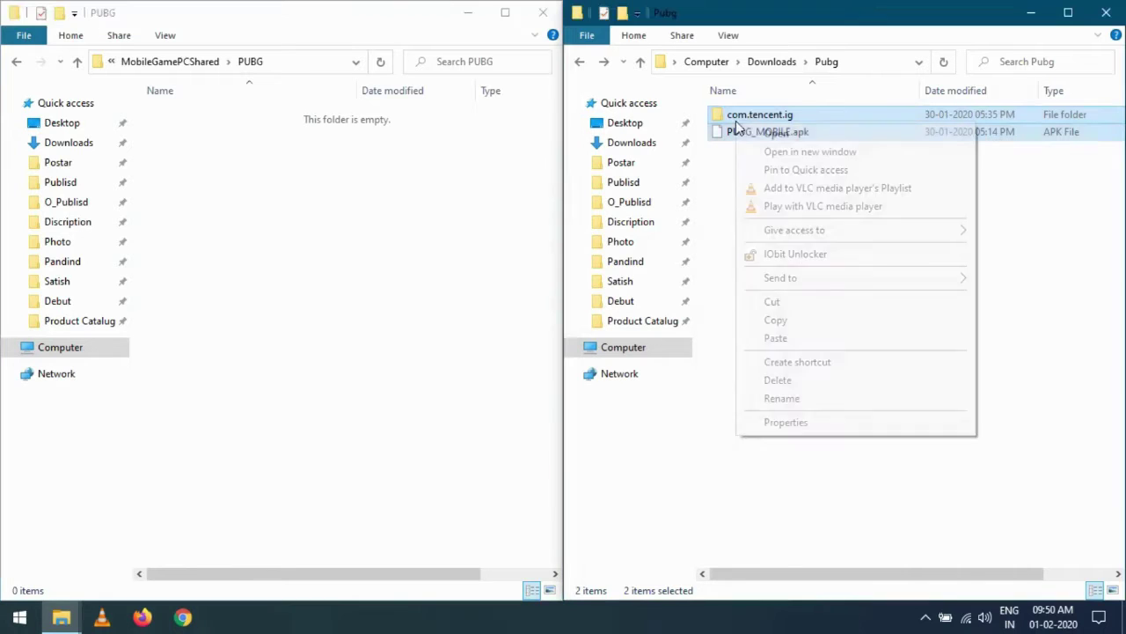
pyautogui.click(821, 322)
pyautogui.click(349, 215)
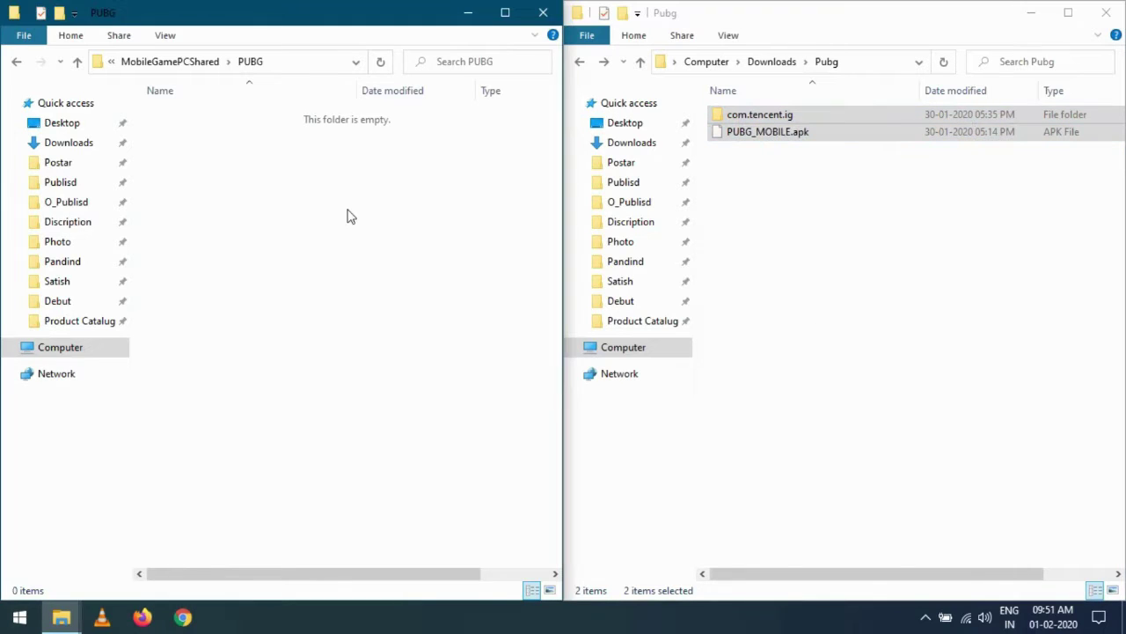
pyautogui.rightClick(347, 212)
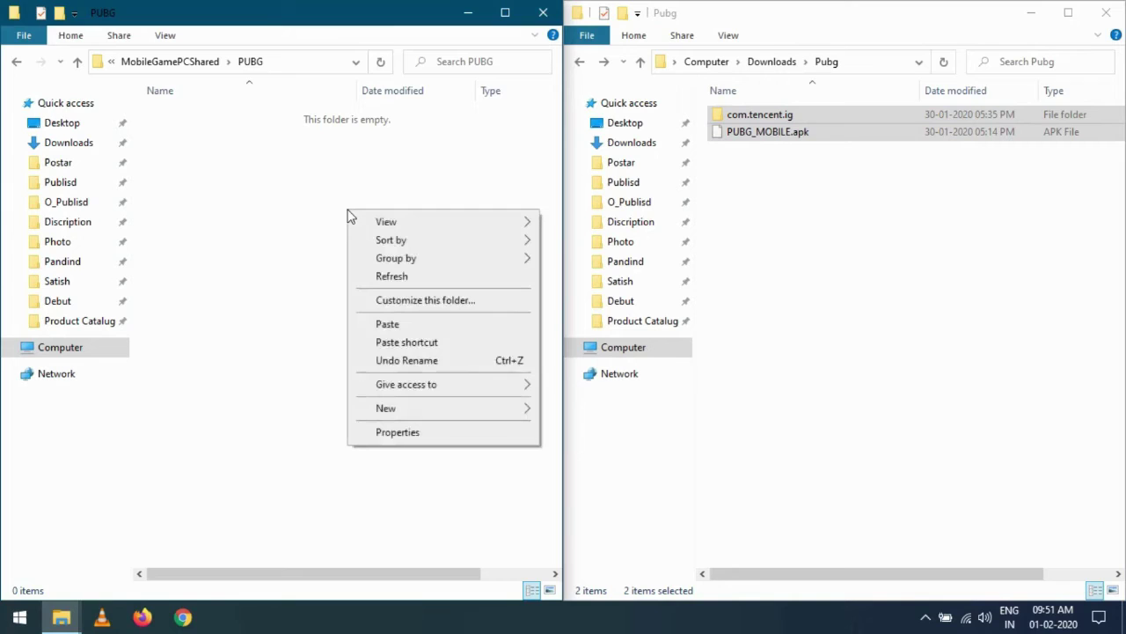
pyautogui.click(407, 327)
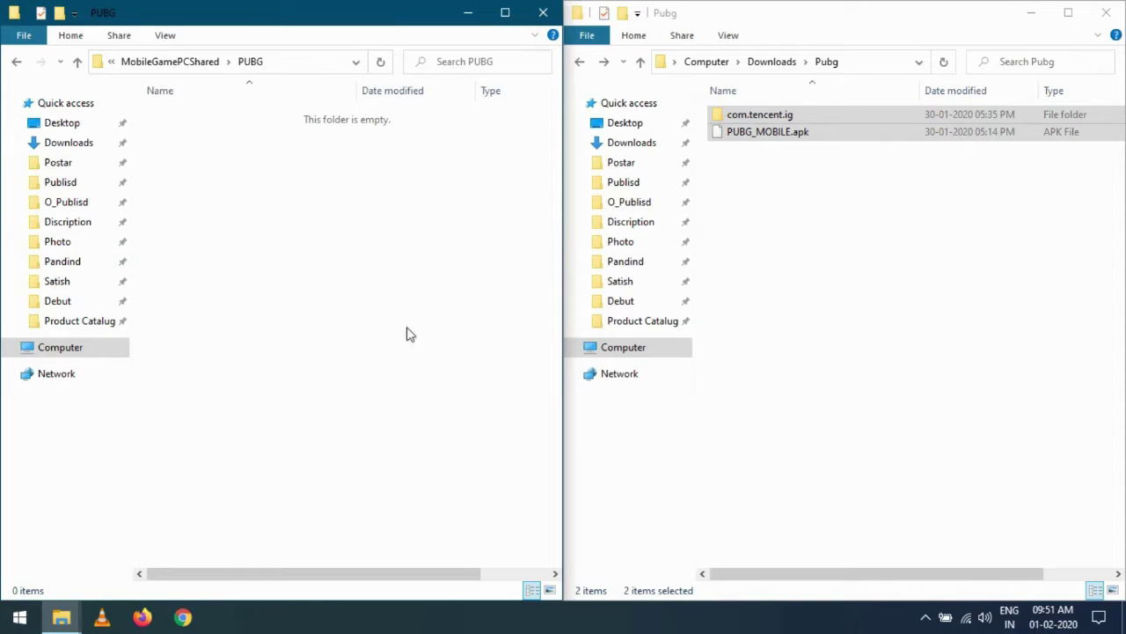
# - Paste the same copied items directly into MobileGamePCShared as well, and close both File Explorer windows
pyautogui.hotkey('alt', 'Up')
pyautogui.rightClick(295, 255)
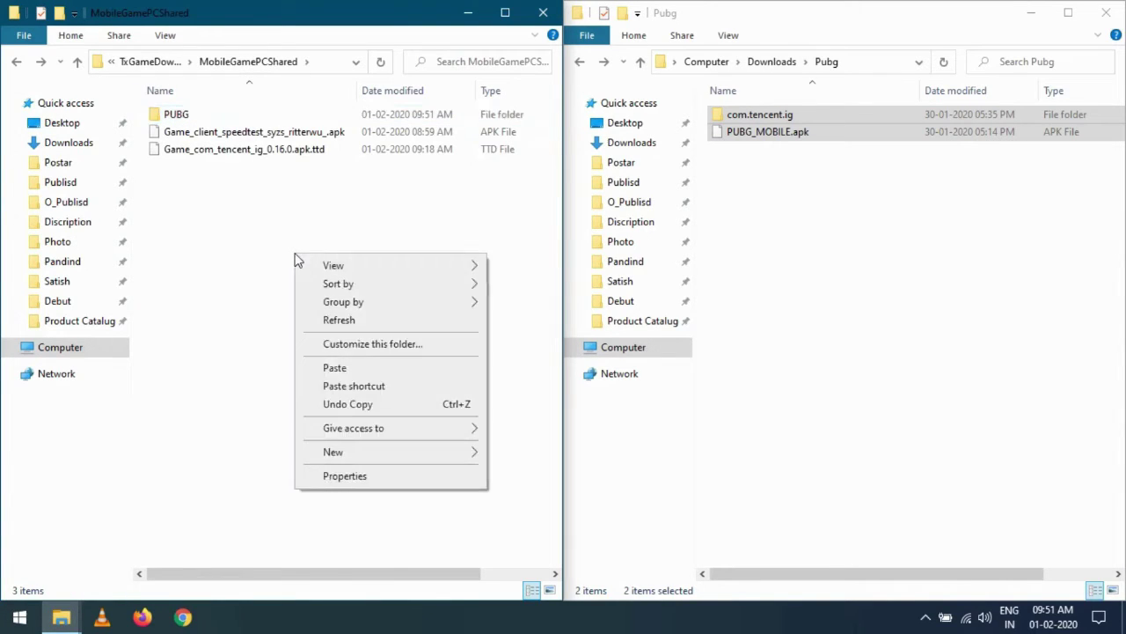
pyautogui.click(362, 368)
pyautogui.click(543, 12)
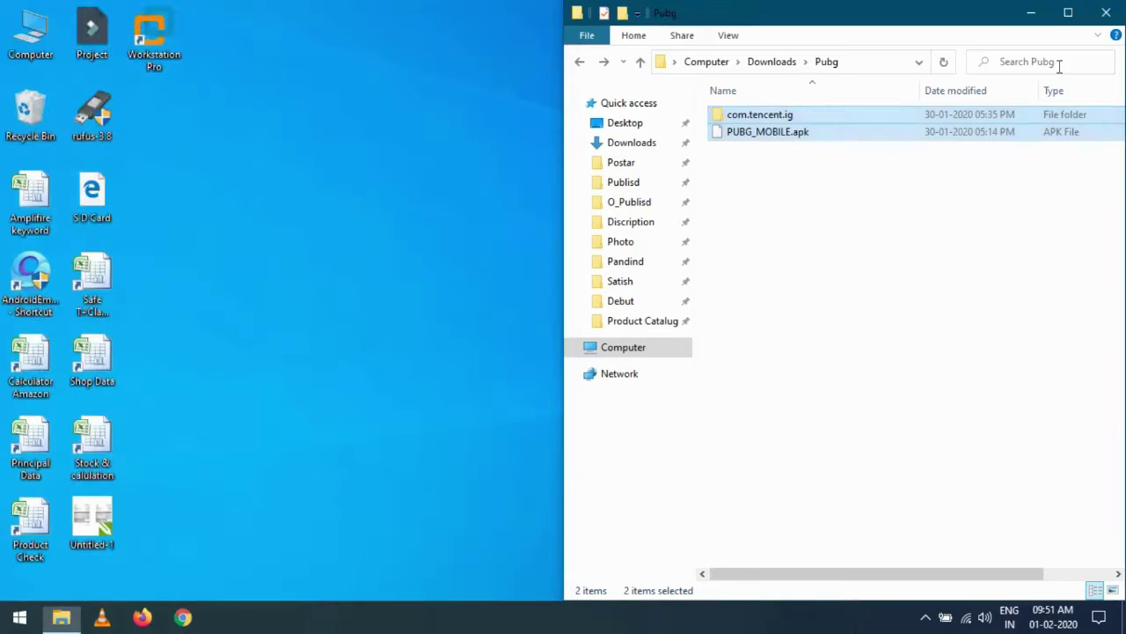
pyautogui.click(1106, 13)
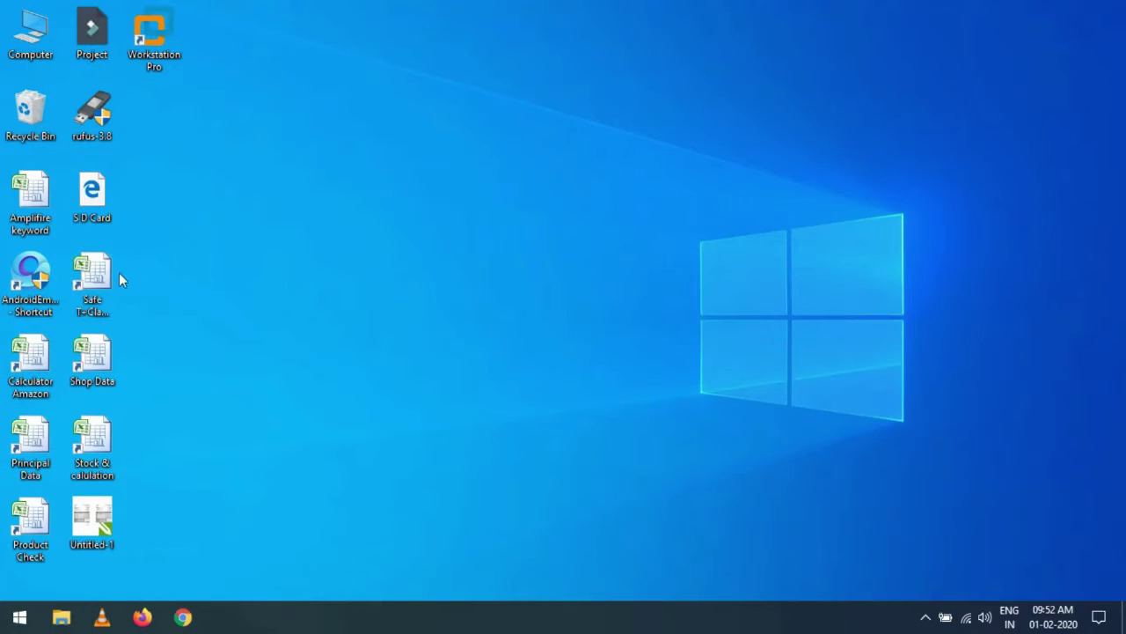
# - Run the AndroidEmulator desktop shortcut as administrator and show the emulator's Android home screen
pyautogui.click(35, 280)
pyautogui.rightClick(50, 282)
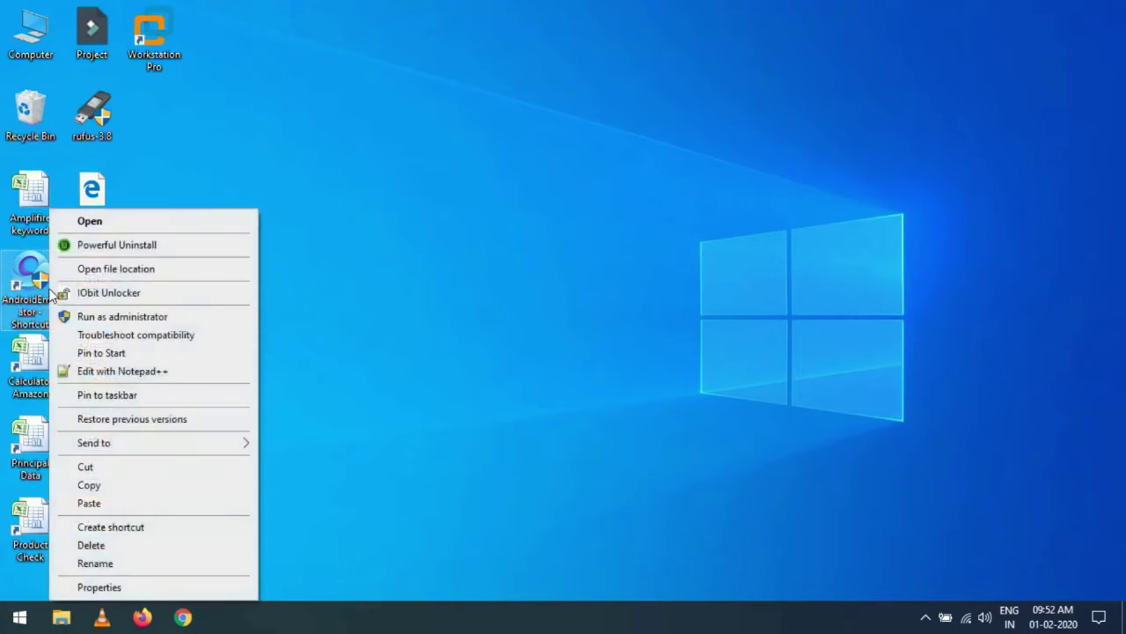
pyautogui.click(174, 317)
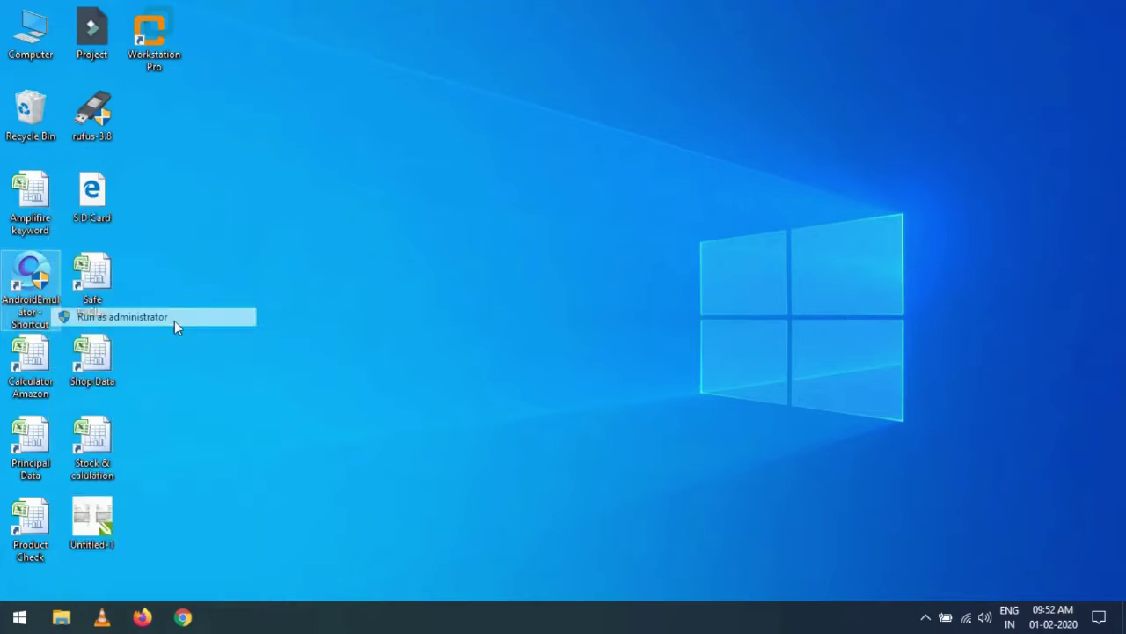
pyautogui.click(485, 426)
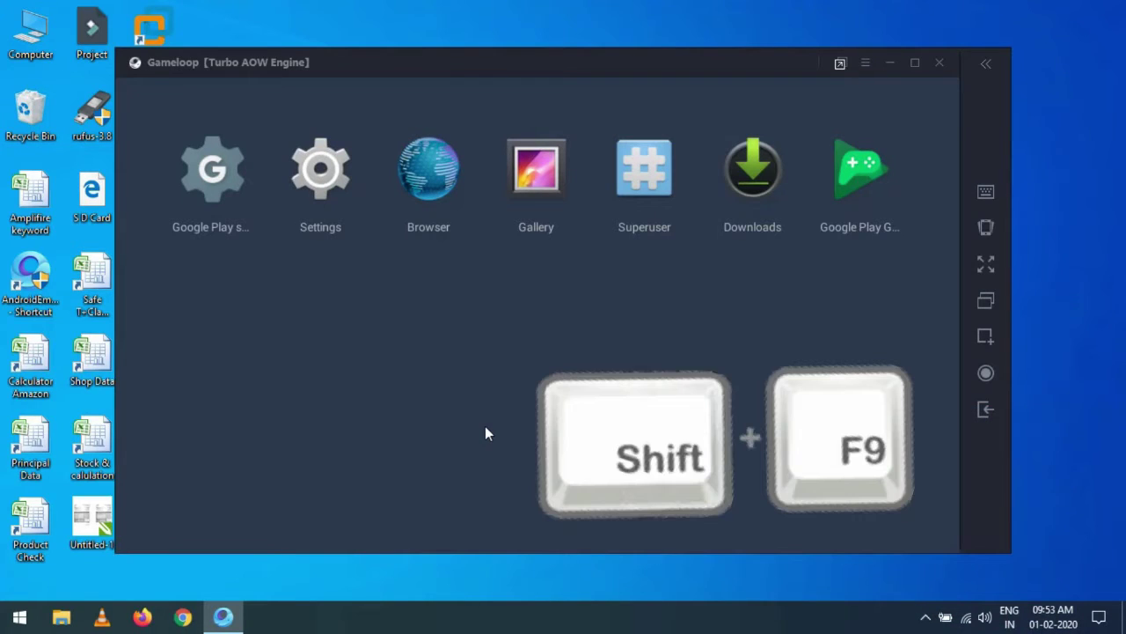
# - Open the emulator's Browser, decline location sharing, and search Google for "es file explorer apkpure"
pyautogui.click(432, 197)
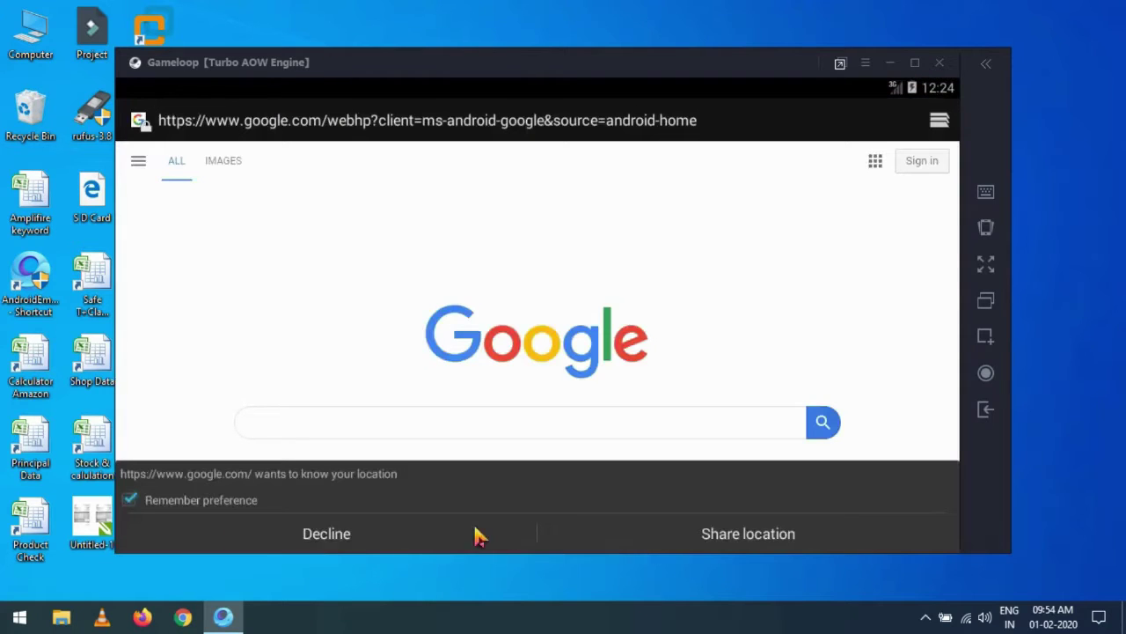
pyautogui.click(475, 535)
pyautogui.click(614, 428)
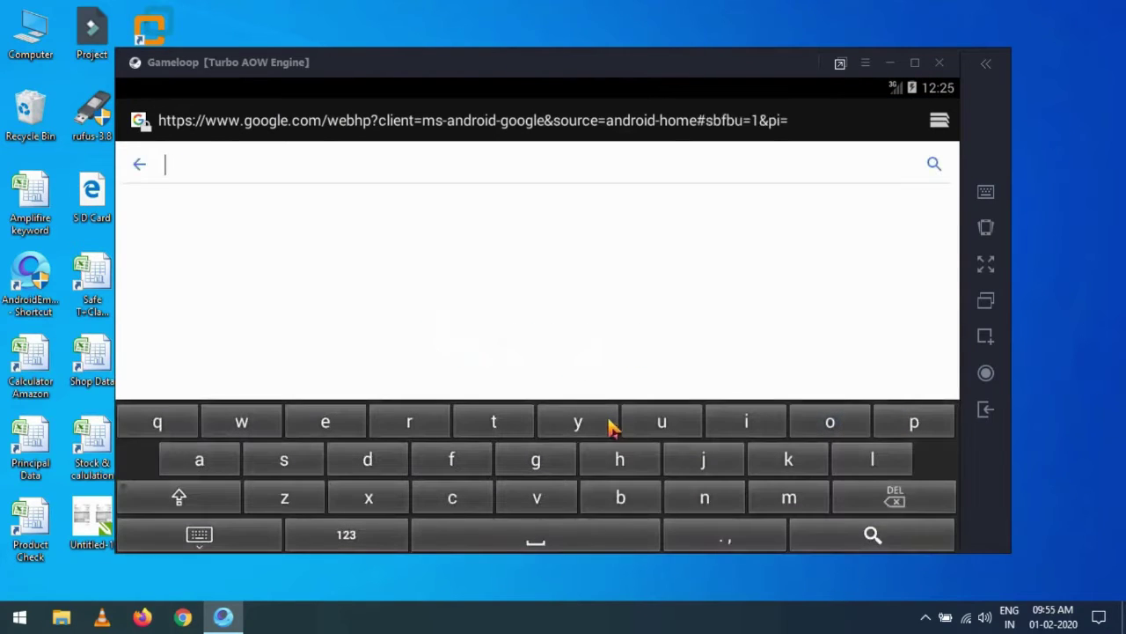
pyautogui.write('es file explorer ')
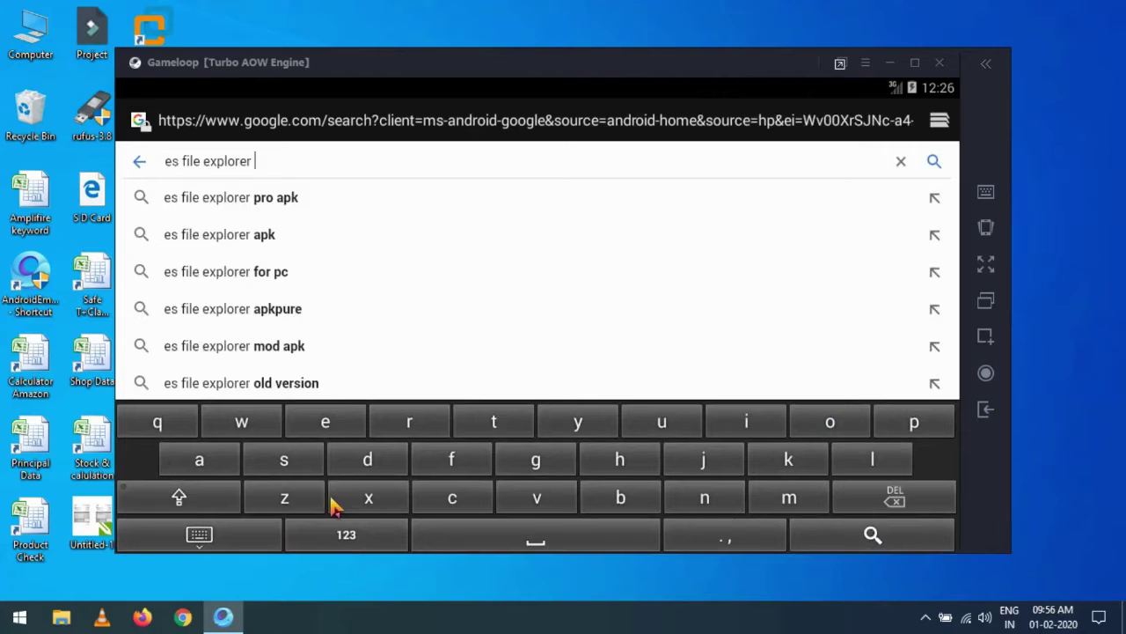
pyautogui.write('apkpure')
pyautogui.press('Return')
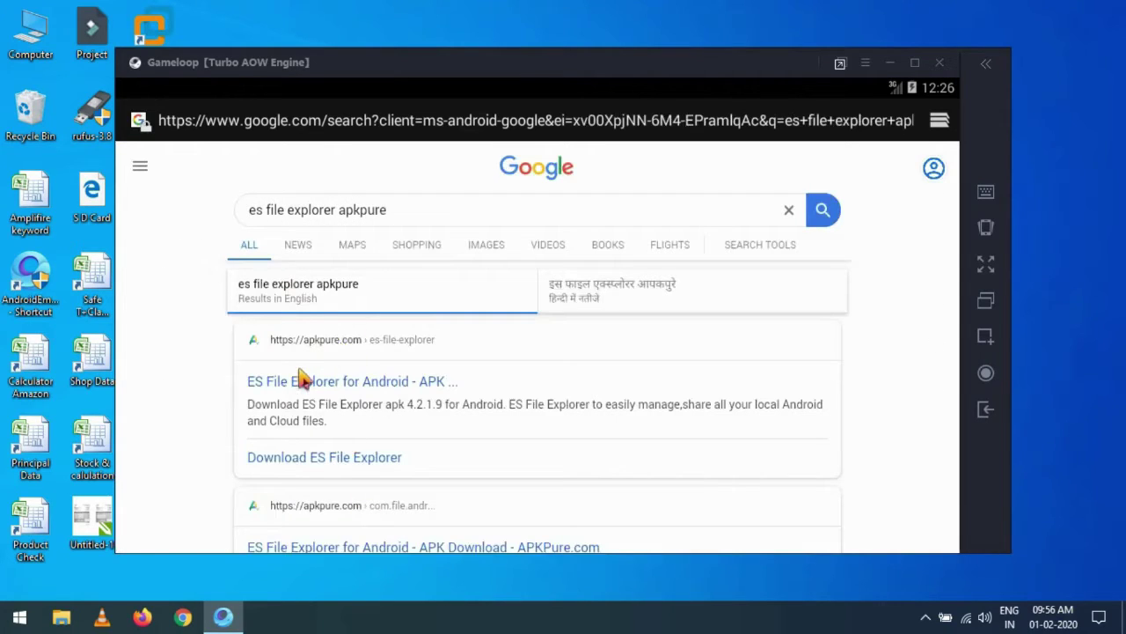
# - Open the APKPure page for ES File Explorer from the search results and download its APK
pyautogui.click(309, 387)
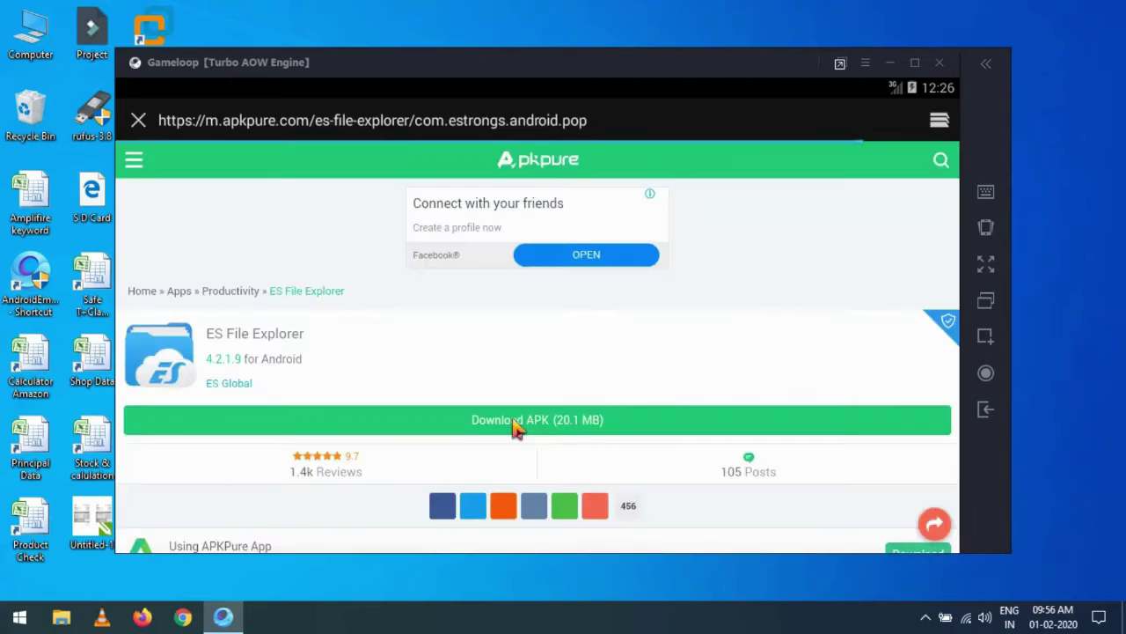
pyautogui.click(517, 423)
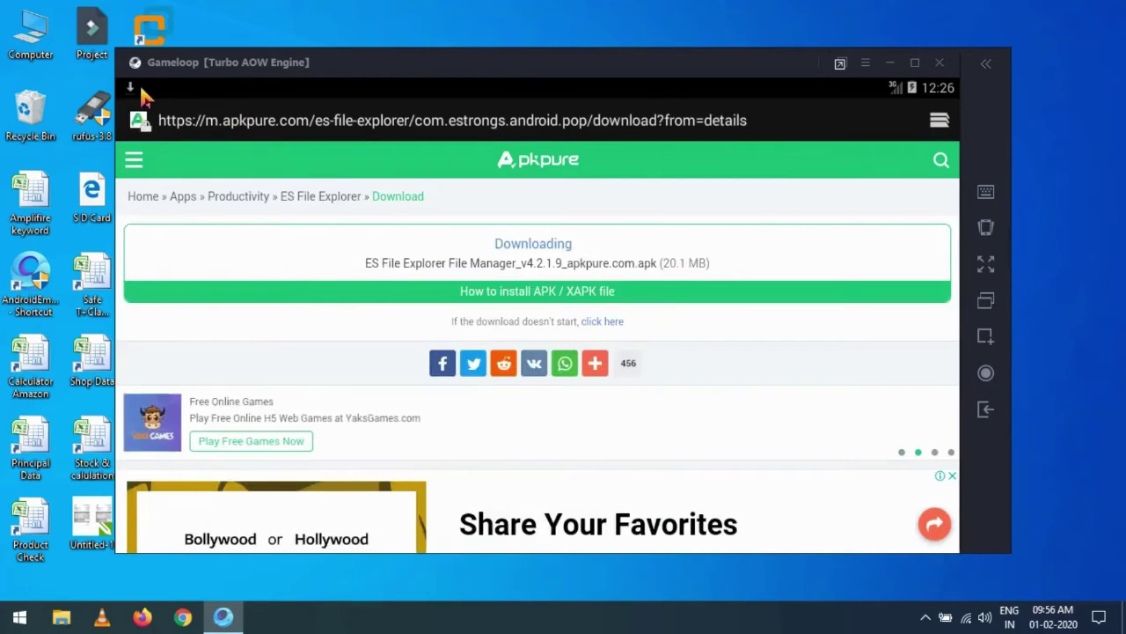
# - Install ES File Explorer from the downloaded APK notification, declining to turn on Play Protect
pyautogui.moveTo(146, 88); pyautogui.dragTo(197, 384)
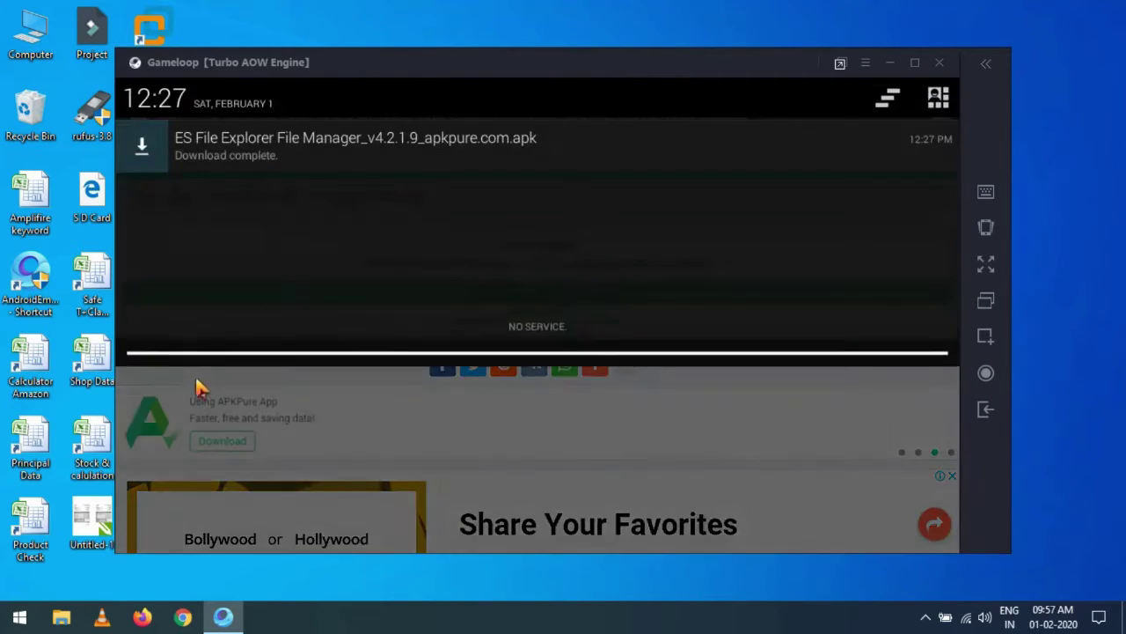
pyautogui.click(223, 154)
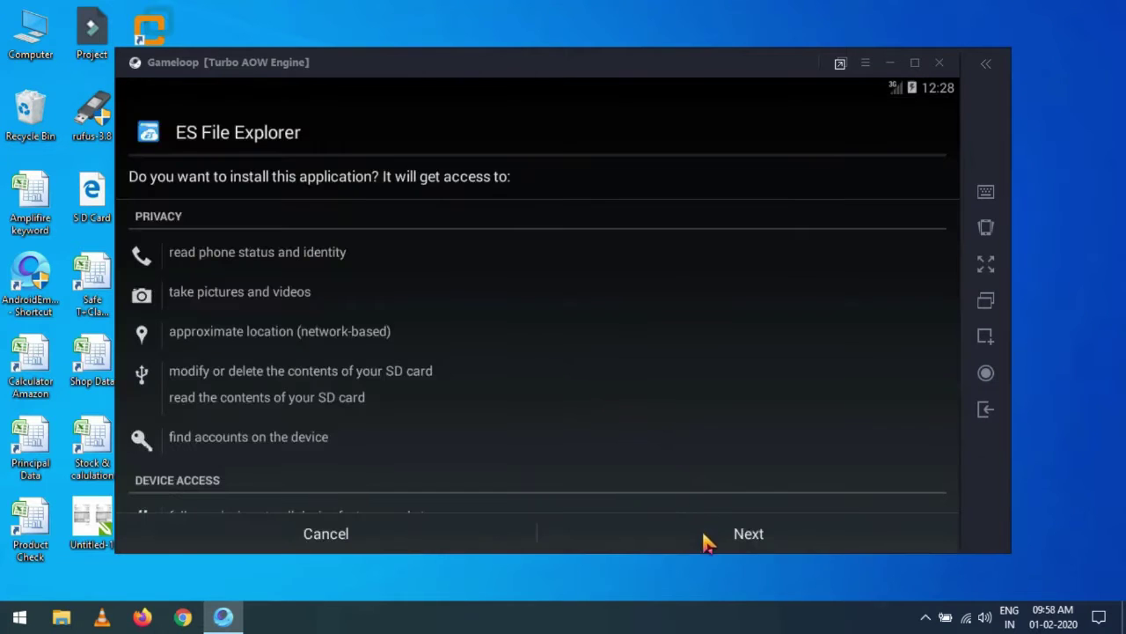
pyautogui.click(703, 534)
pyautogui.click(704, 534)
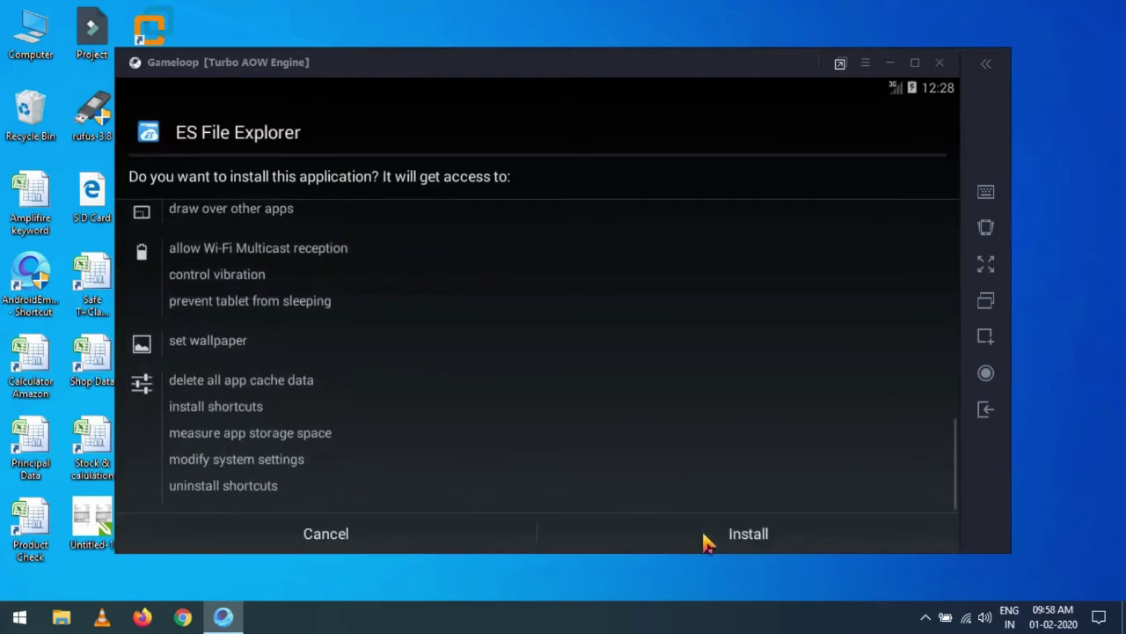
pyautogui.click(704, 539)
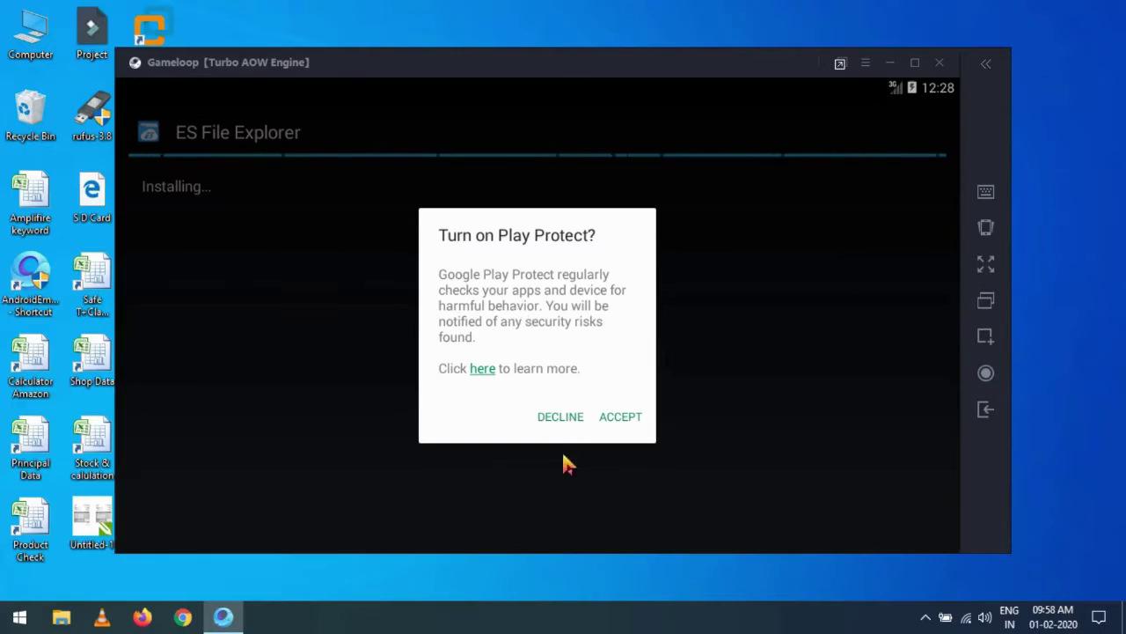
pyautogui.click(560, 417)
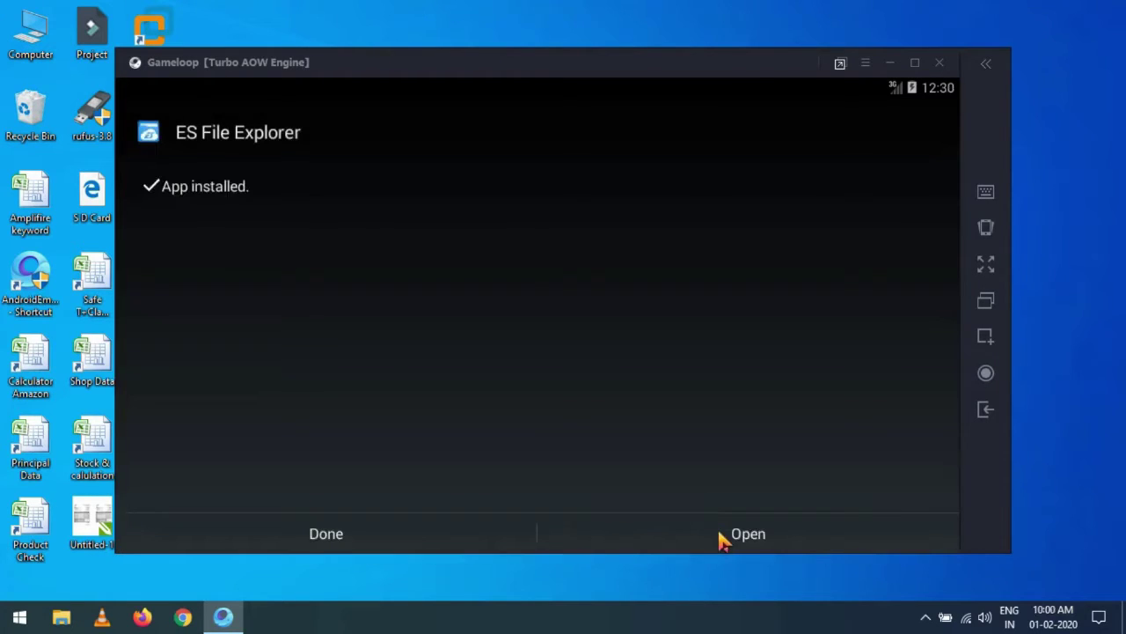
# - Launch ES File Explorer, get past its introduction screens, and make sure Root Explorer is switched on among its tools
pyautogui.click(722, 535)
pyautogui.click(607, 406)
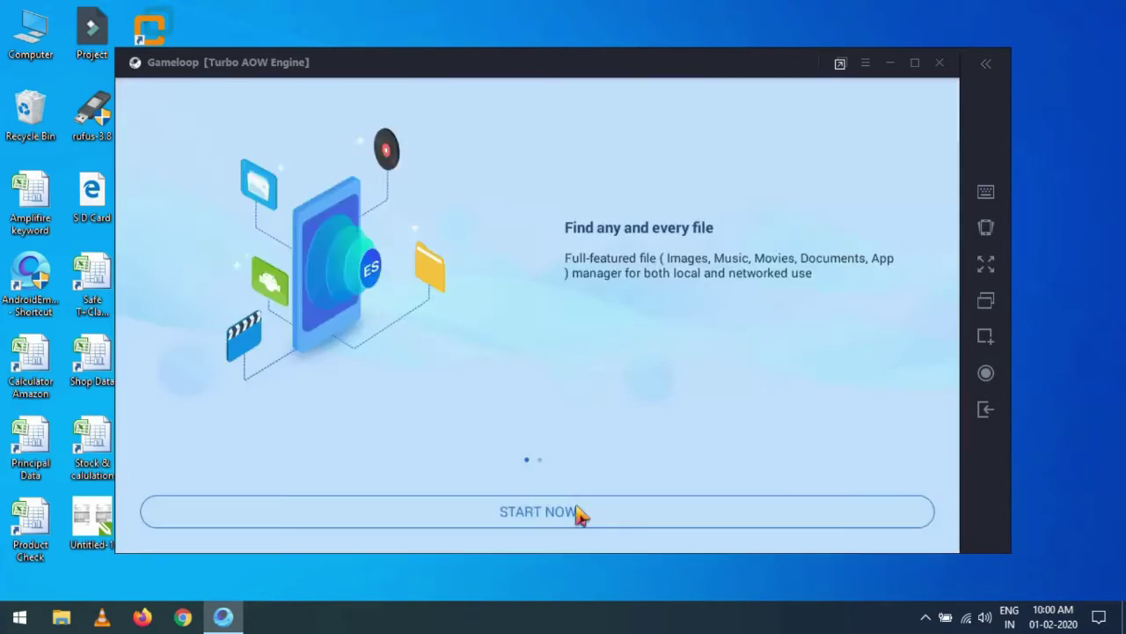
pyautogui.click(576, 514)
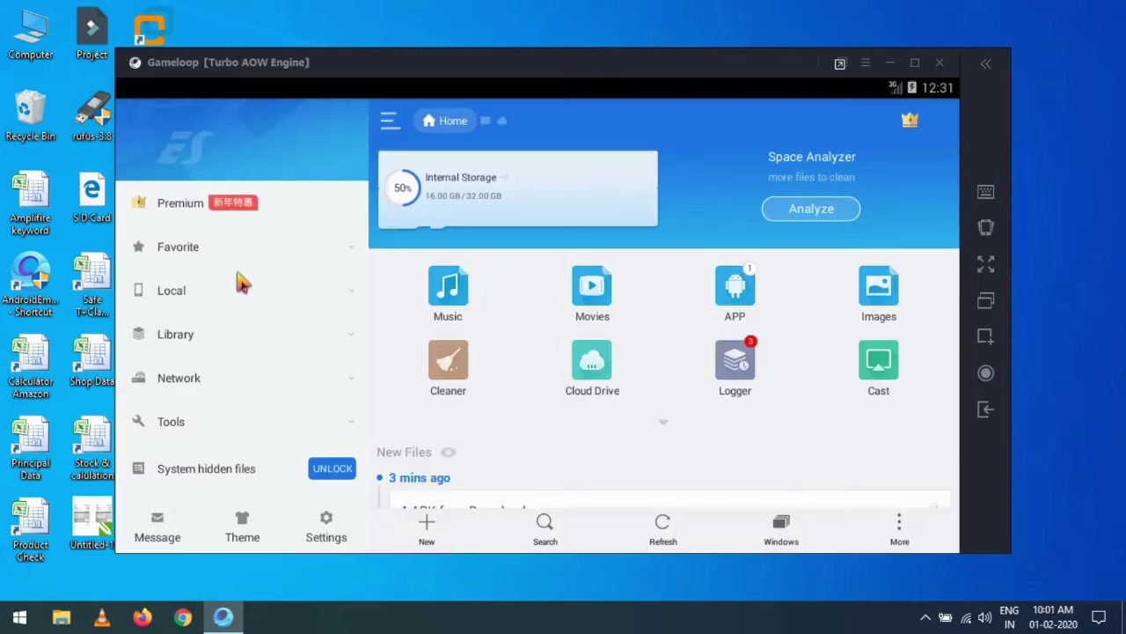
pyautogui.click(247, 431)
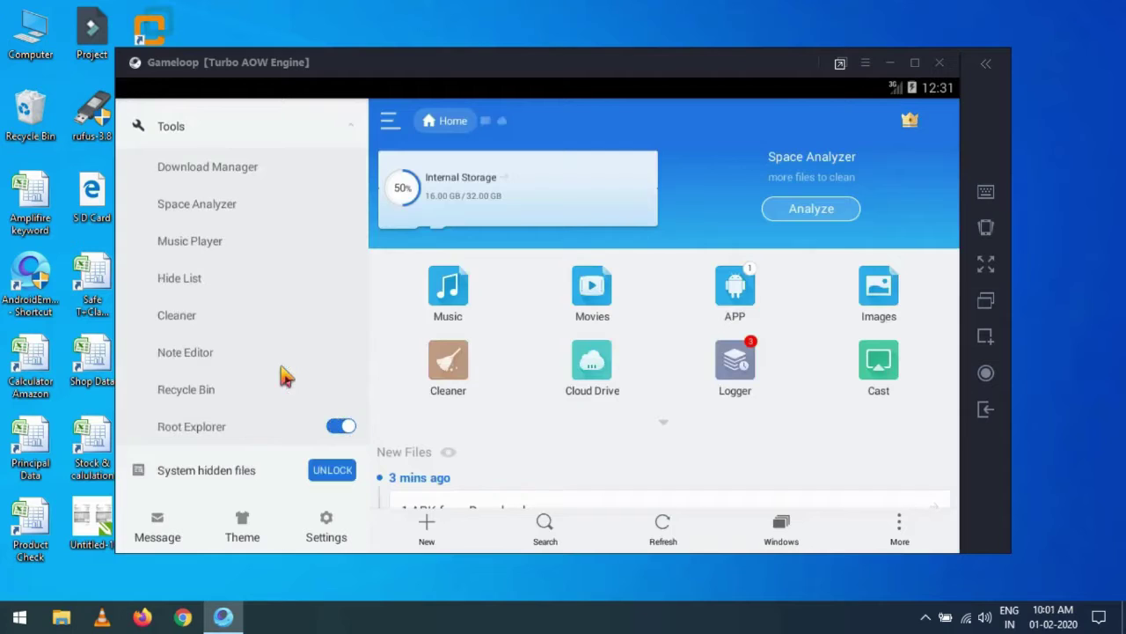
pyautogui.scroll(5, 285, 377)
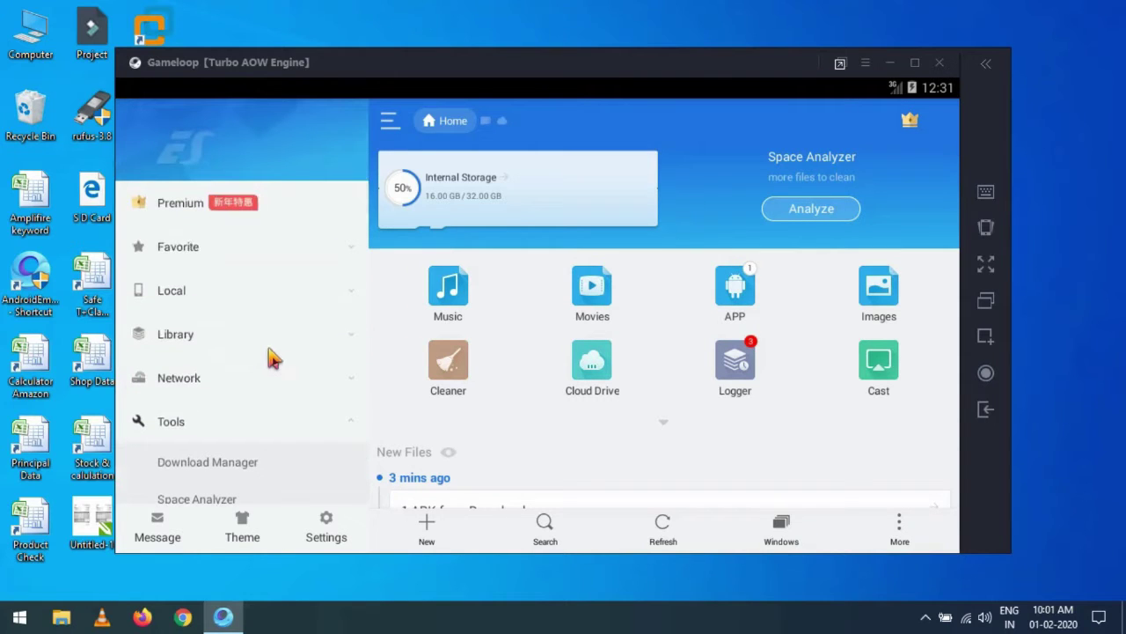
# - Browse the device's root storage to the data/share1 folder and refresh the file listing
pyautogui.click(199, 299)
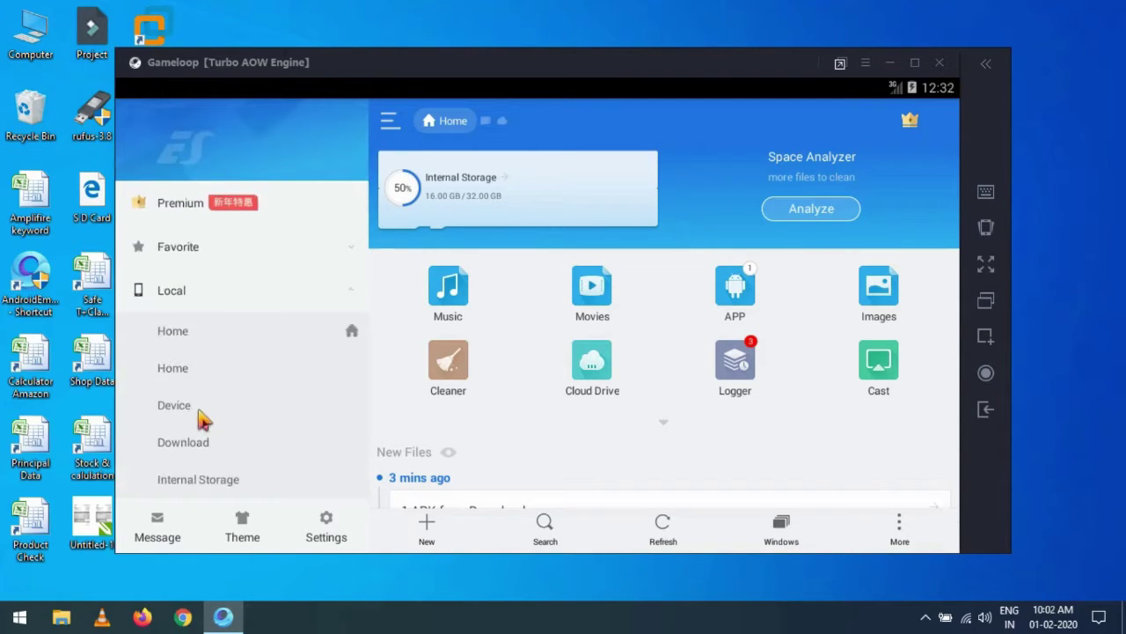
pyautogui.click(200, 411)
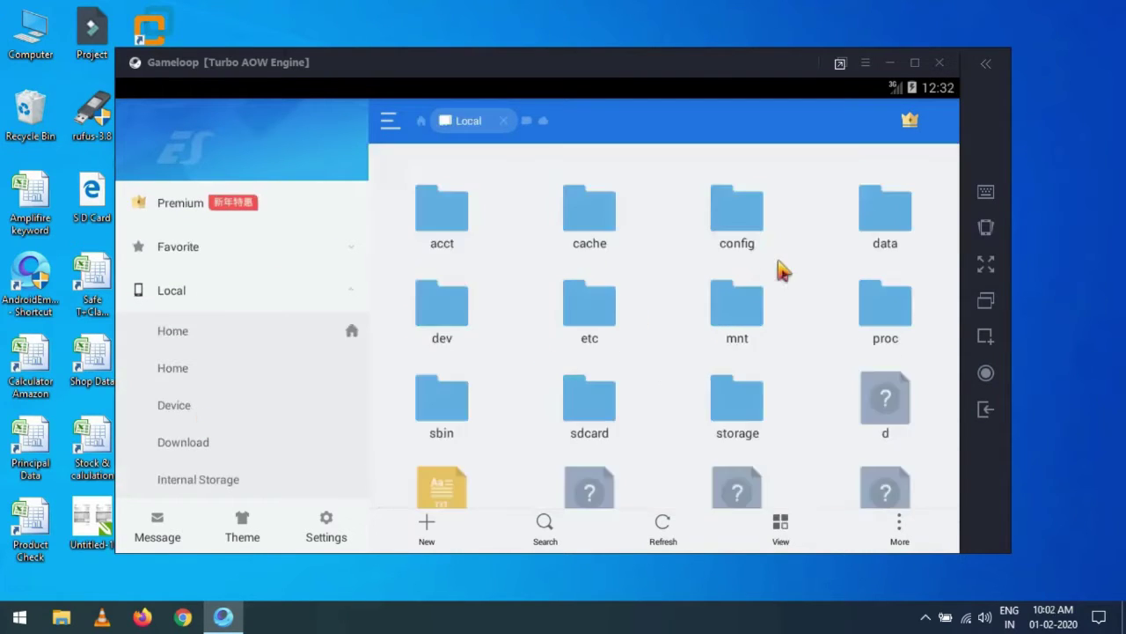
pyautogui.click(902, 215)
pyautogui.scroll(-5, 830, 294)
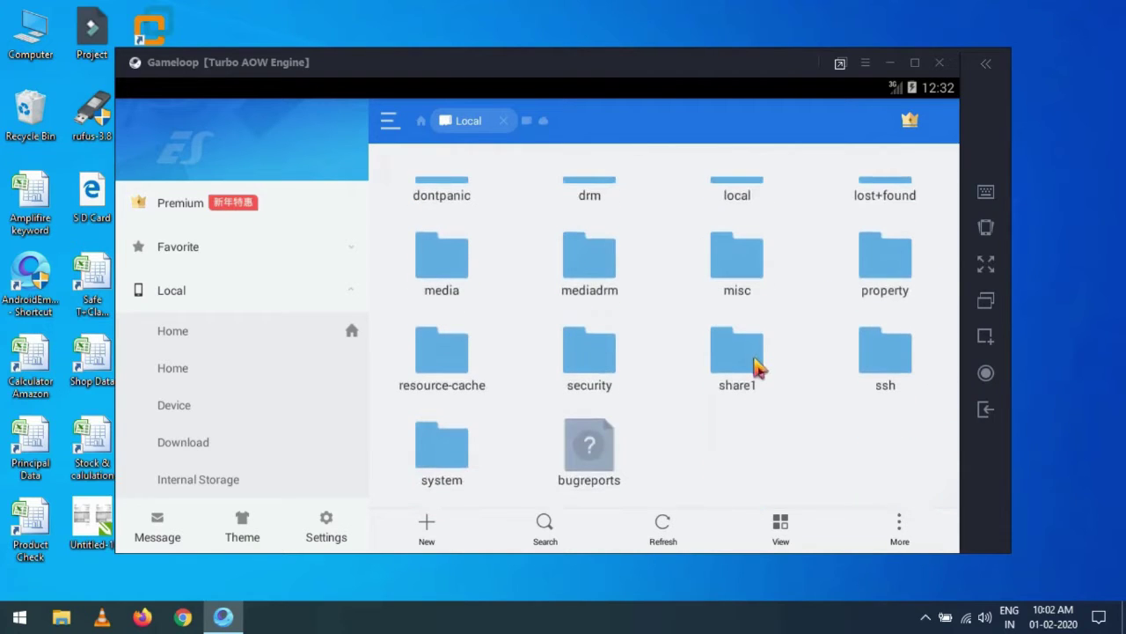
pyautogui.click(757, 368)
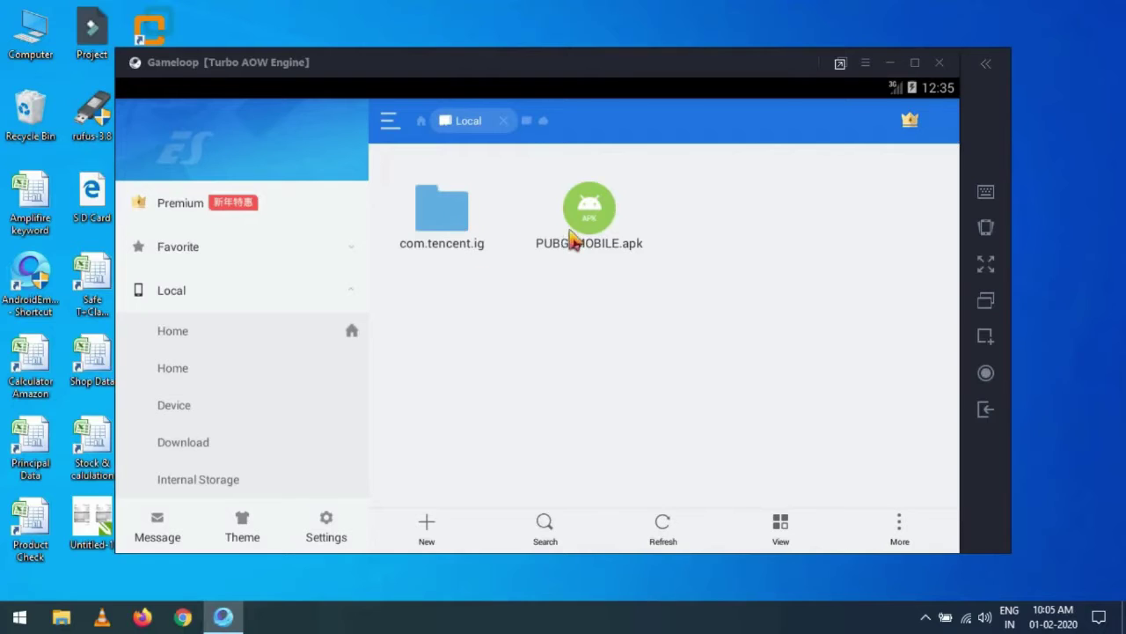
pyautogui.click(678, 528)
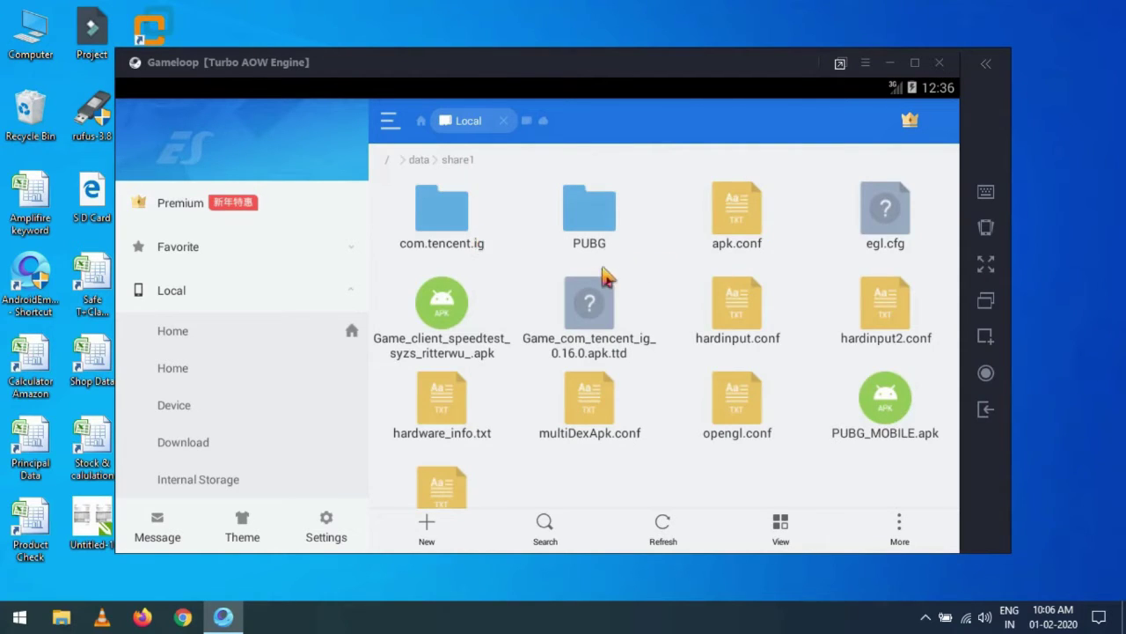
# - Copy the com.tencent.ig folder and PUBG_MOBILE.apk from data/share1
pyautogui.click(463, 226)
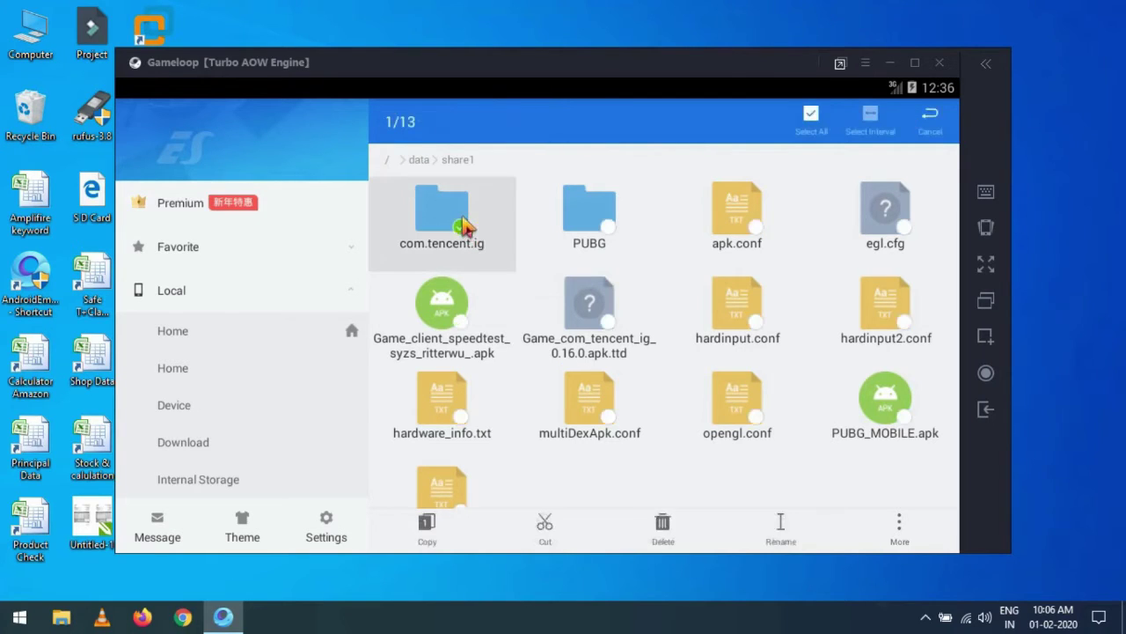
pyautogui.click(898, 422)
pyautogui.click(428, 528)
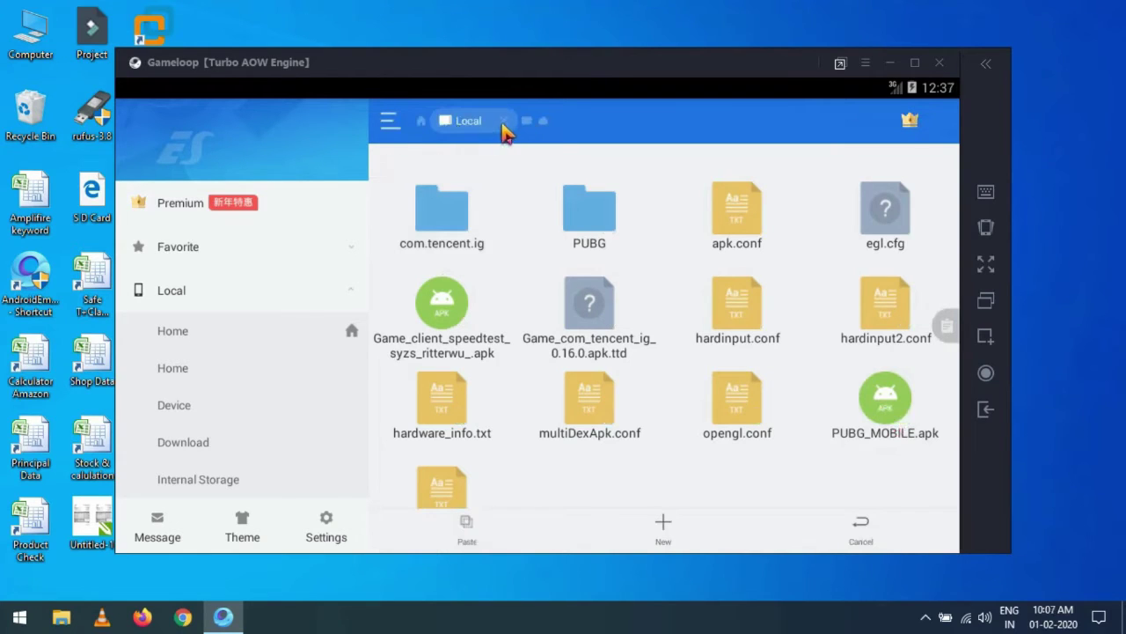
# - Go to the Android folder in internal storage and create a new folder named obb there
pyautogui.click(503, 124)
pyautogui.click(490, 208)
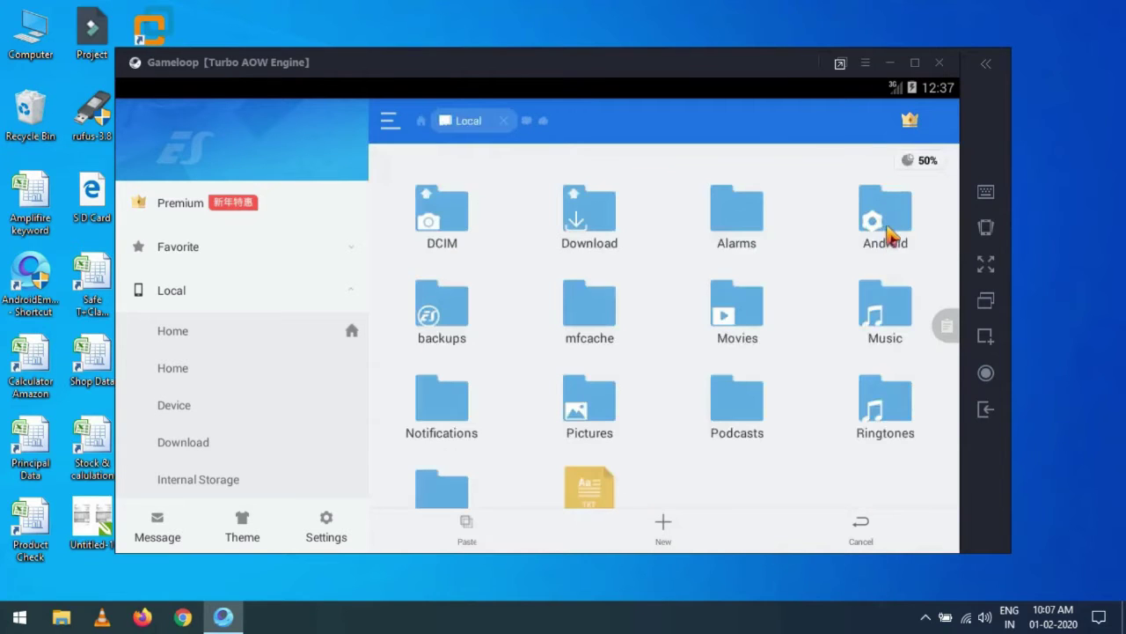
pyautogui.click(886, 230)
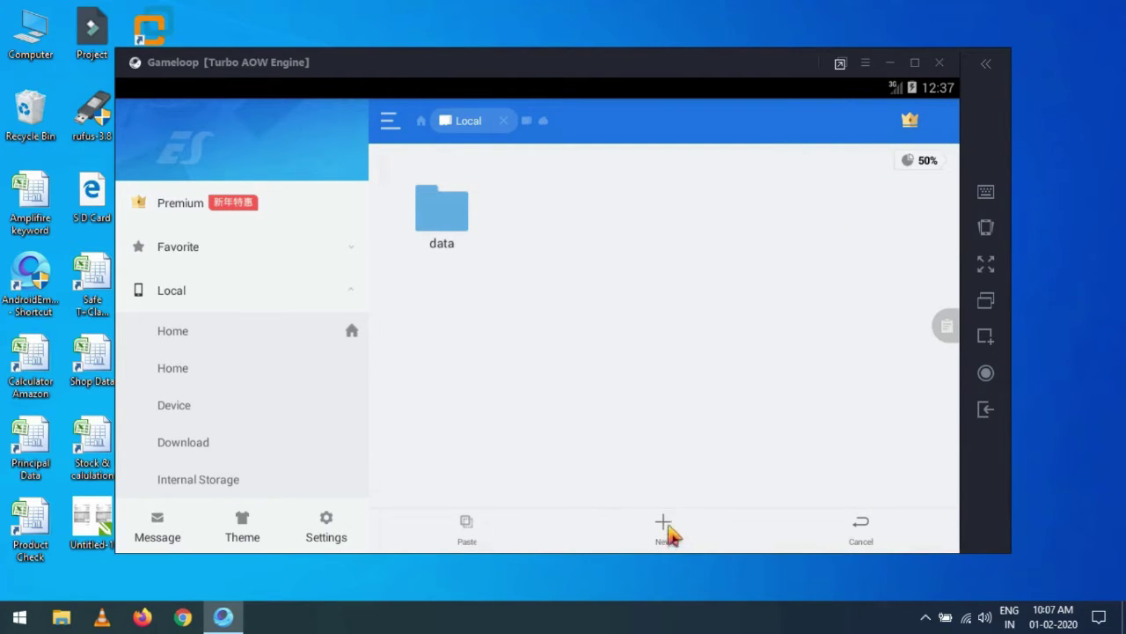
pyautogui.click(665, 528)
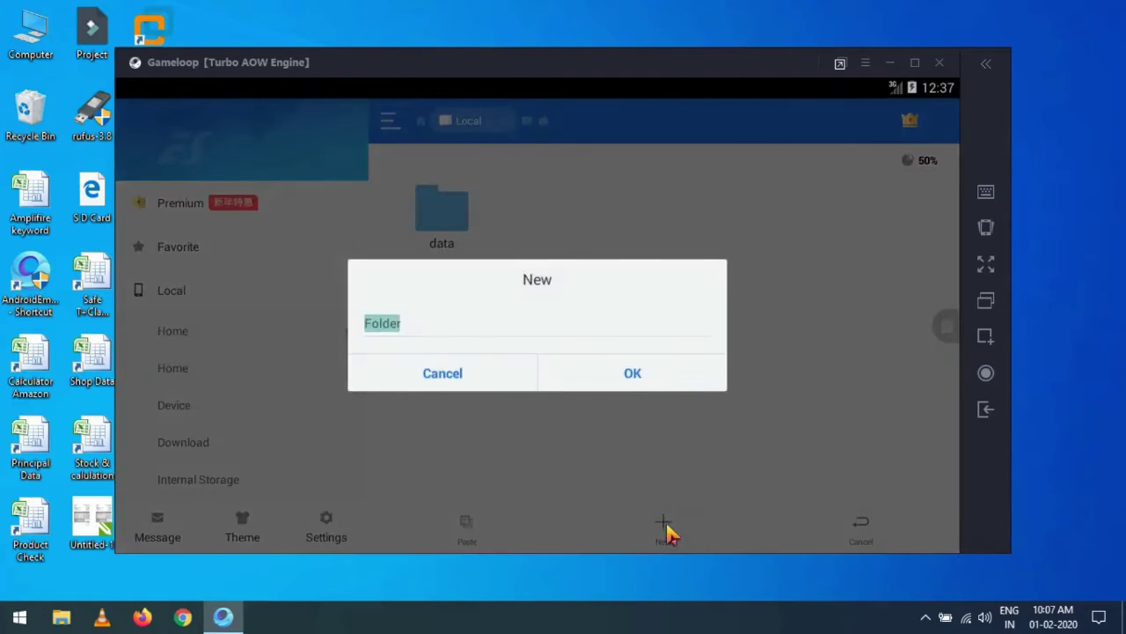
pyautogui.write('obb')
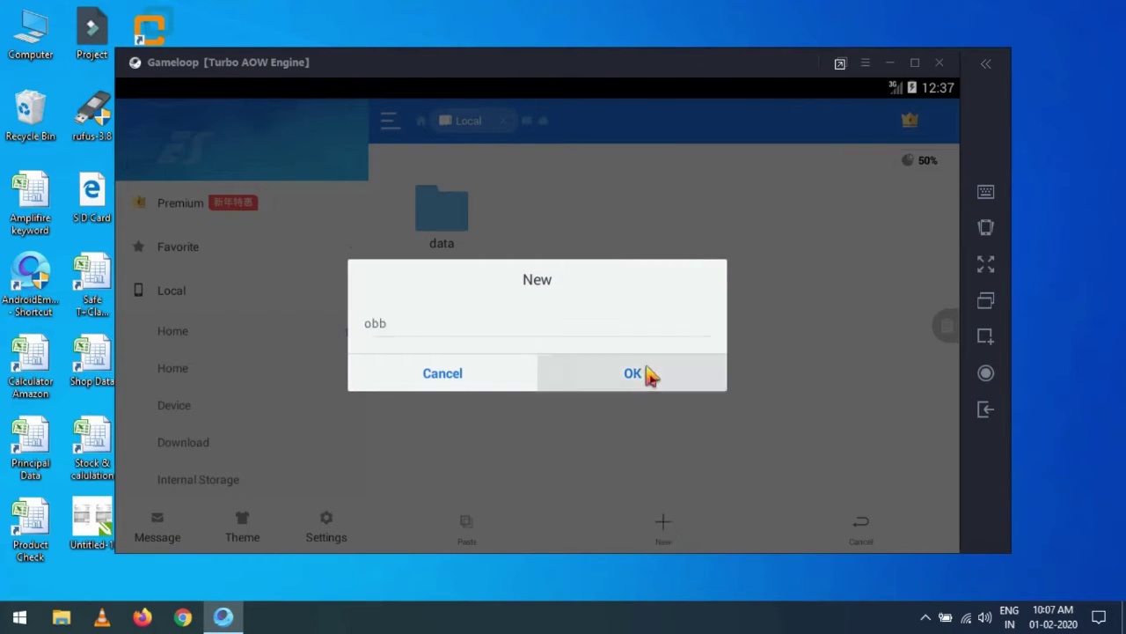
pyautogui.click(646, 373)
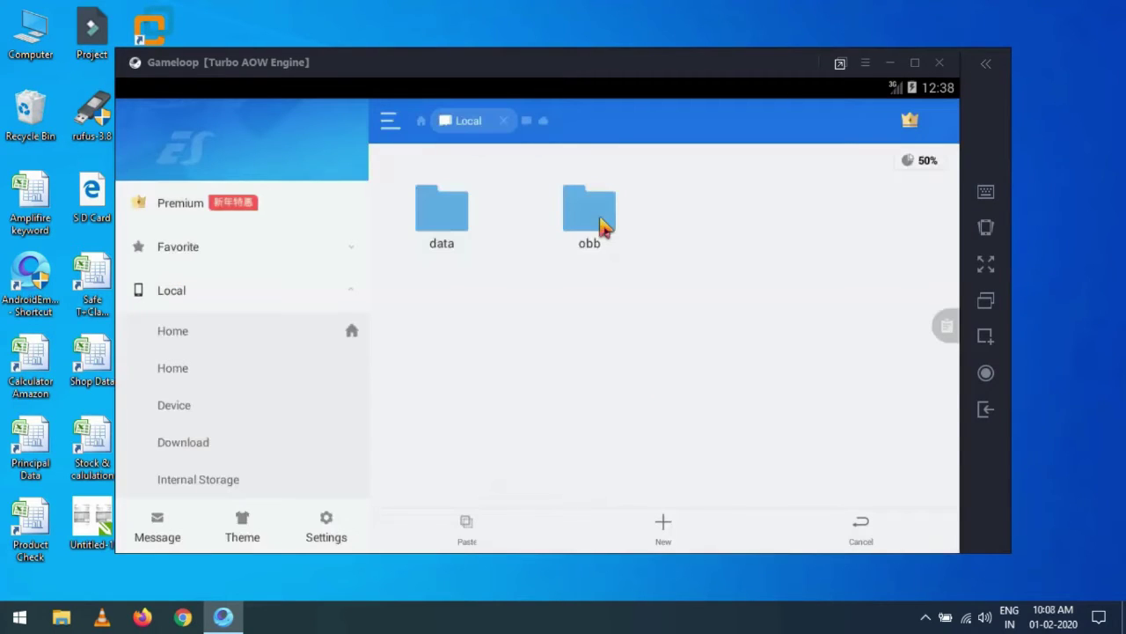
# - Paste the copied com.tencent.ig folder and PUBG_MOBILE.apk into Android/obb, retrying the copy task
pyautogui.click(604, 226)
pyautogui.click(468, 528)
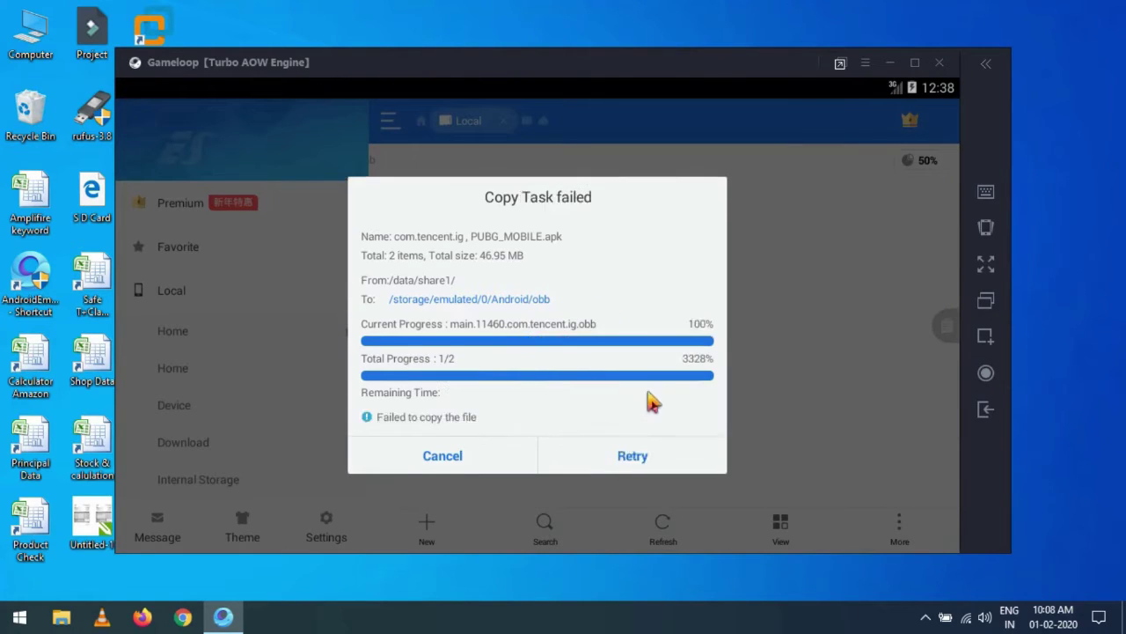
pyautogui.click(653, 466)
pyautogui.click(647, 467)
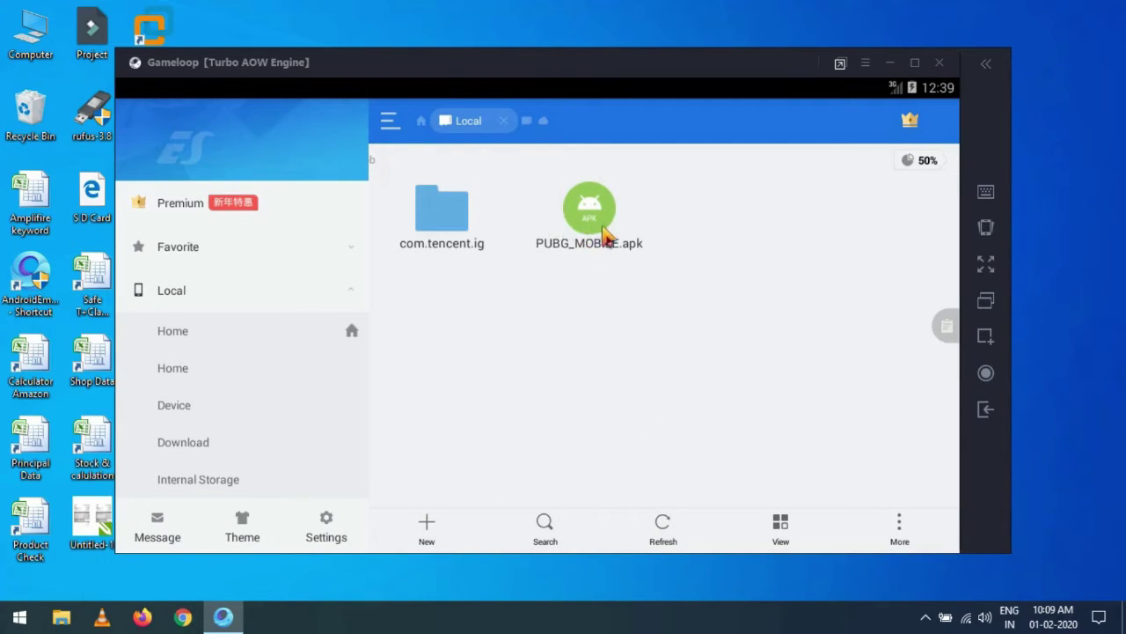
# - Install PUBG_MOBILE.apk from the obb folder, allowing ES File Explorer as an installation source in Play Protect
pyautogui.click(609, 222)
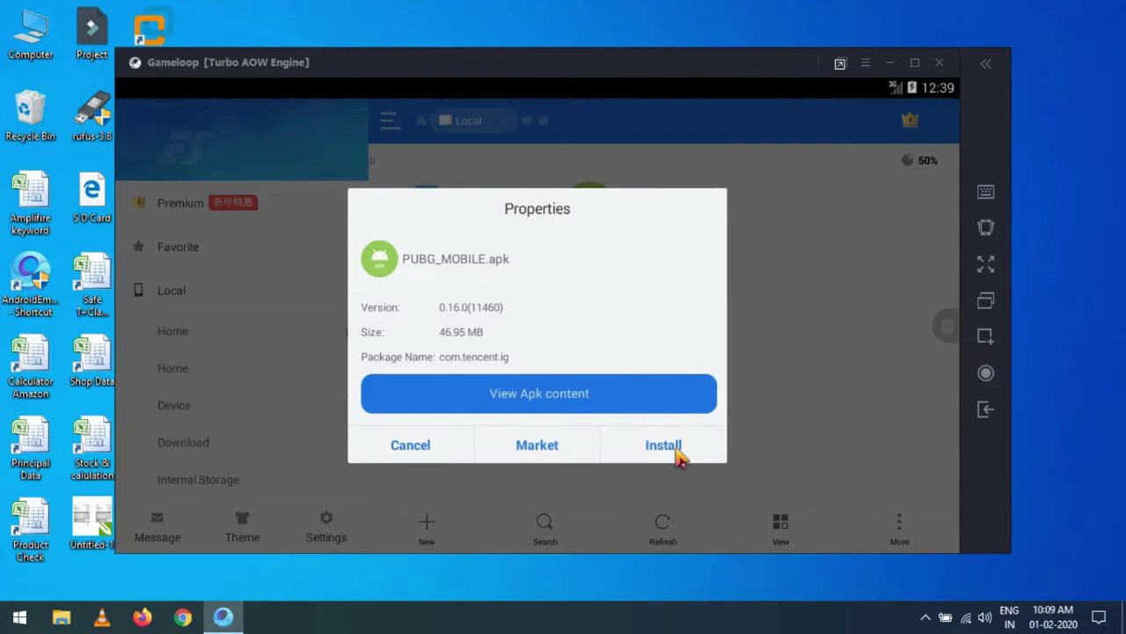
pyautogui.click(673, 449)
pyautogui.click(750, 539)
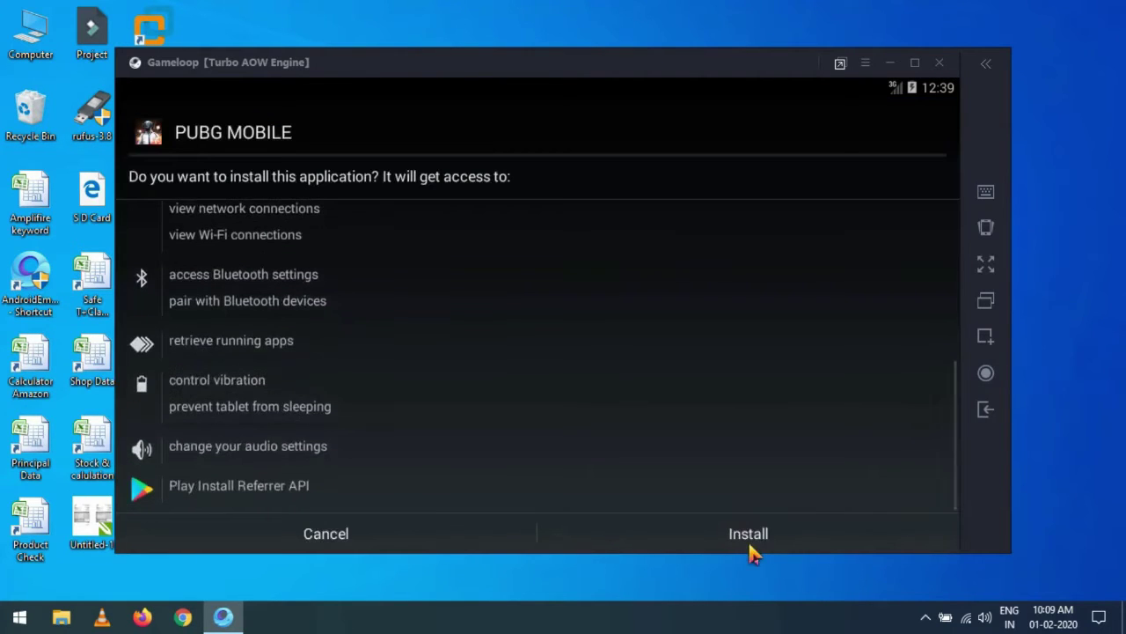
pyautogui.click(750, 538)
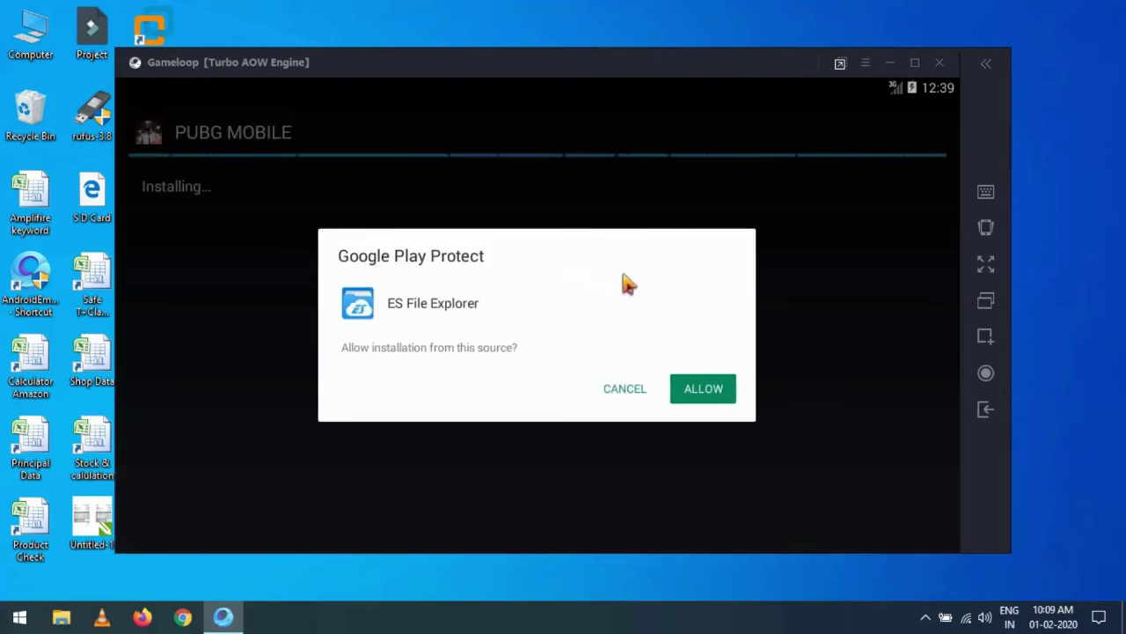
pyautogui.click(727, 398)
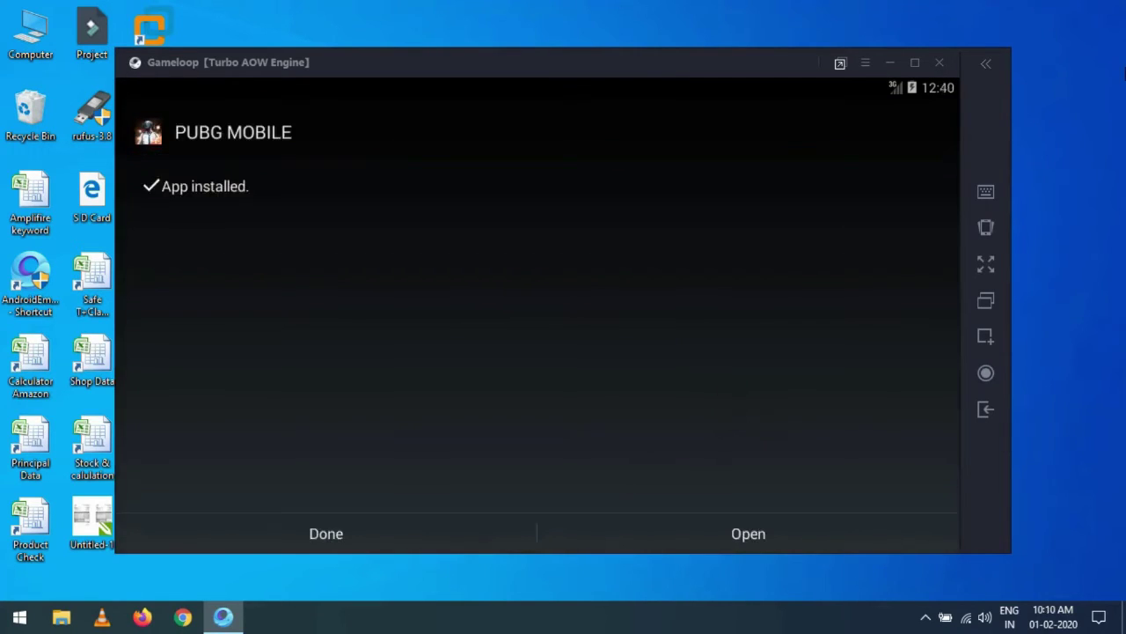
# - Return to the emulator's home screen, then launch PUBG MOBILE, accept its storage permission request and acknowledge the finished update
pyautogui.click(984, 410)
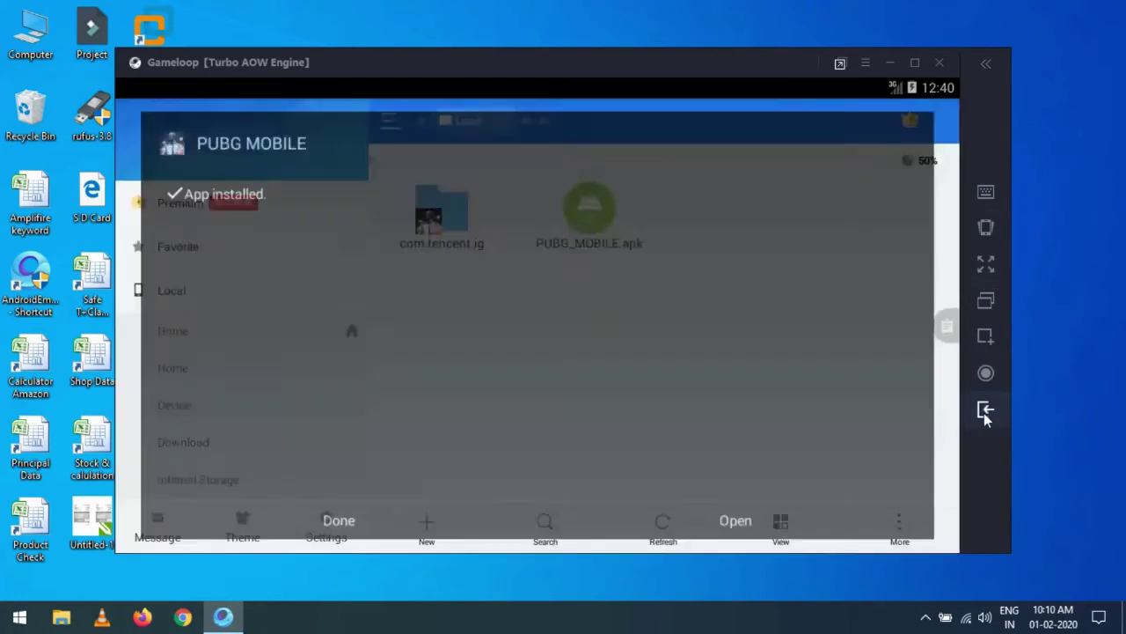
pyautogui.click(984, 411)
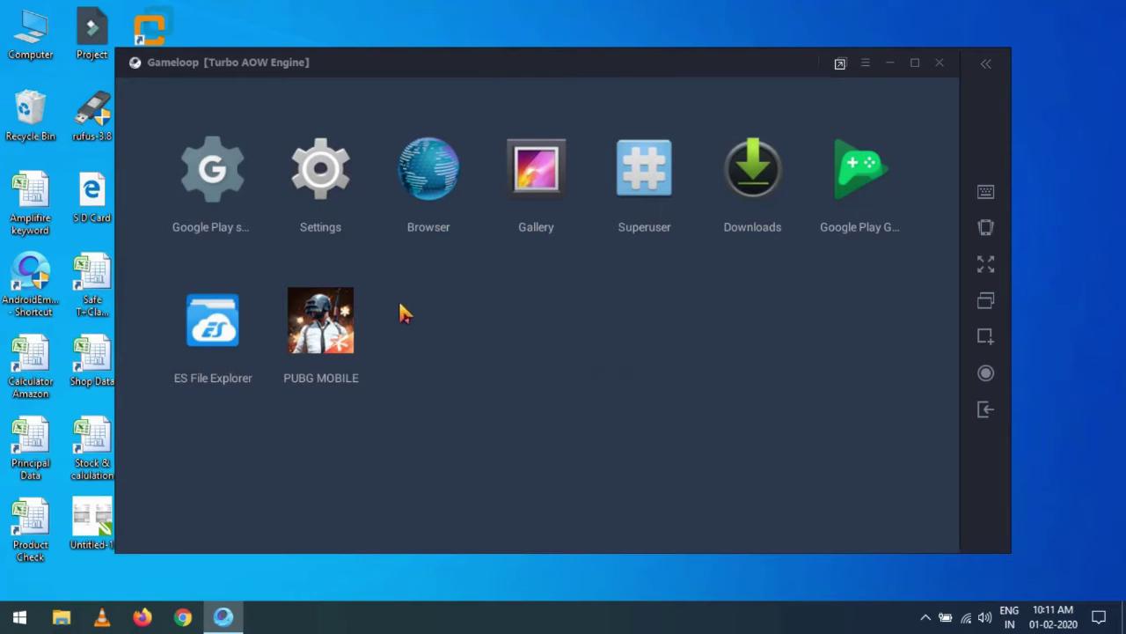
pyautogui.click(345, 349)
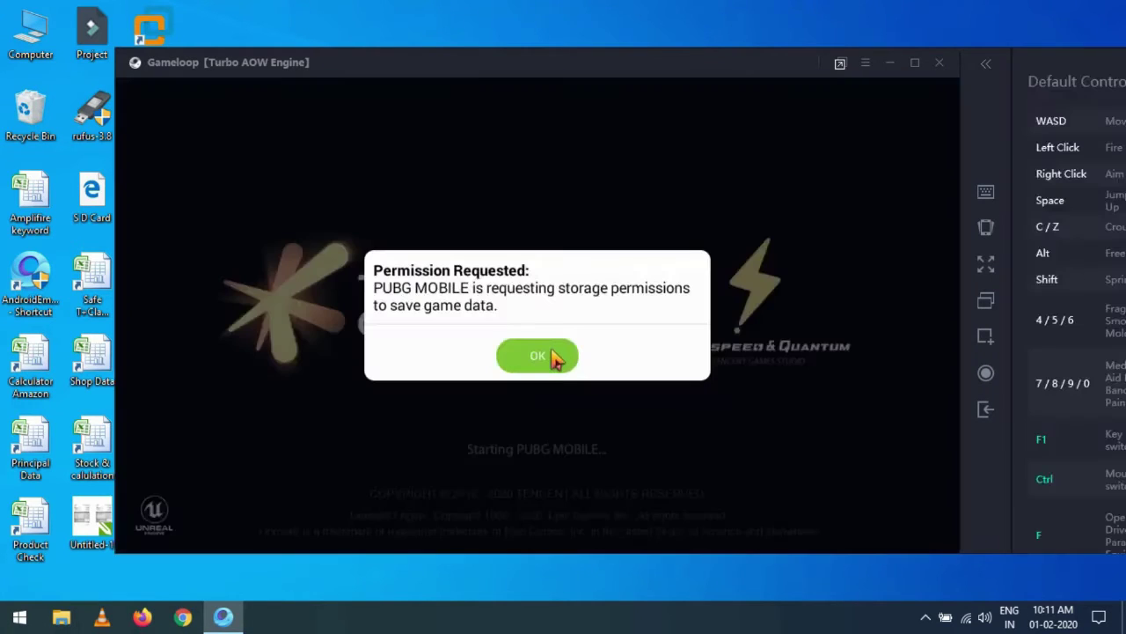
pyautogui.click(552, 356)
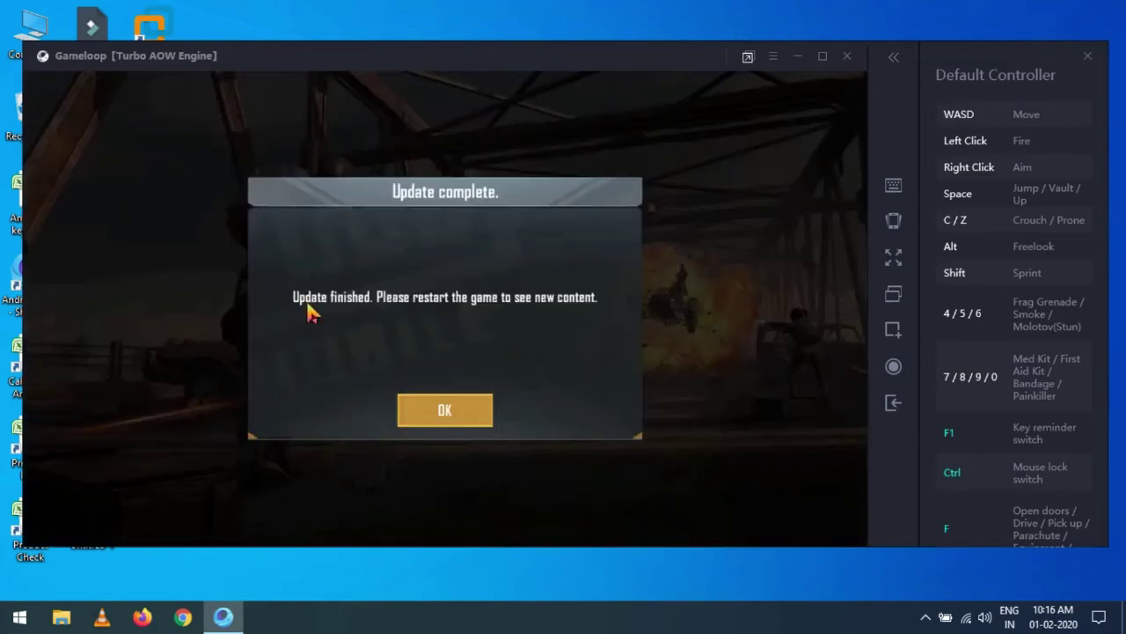
pyautogui.click(457, 404)
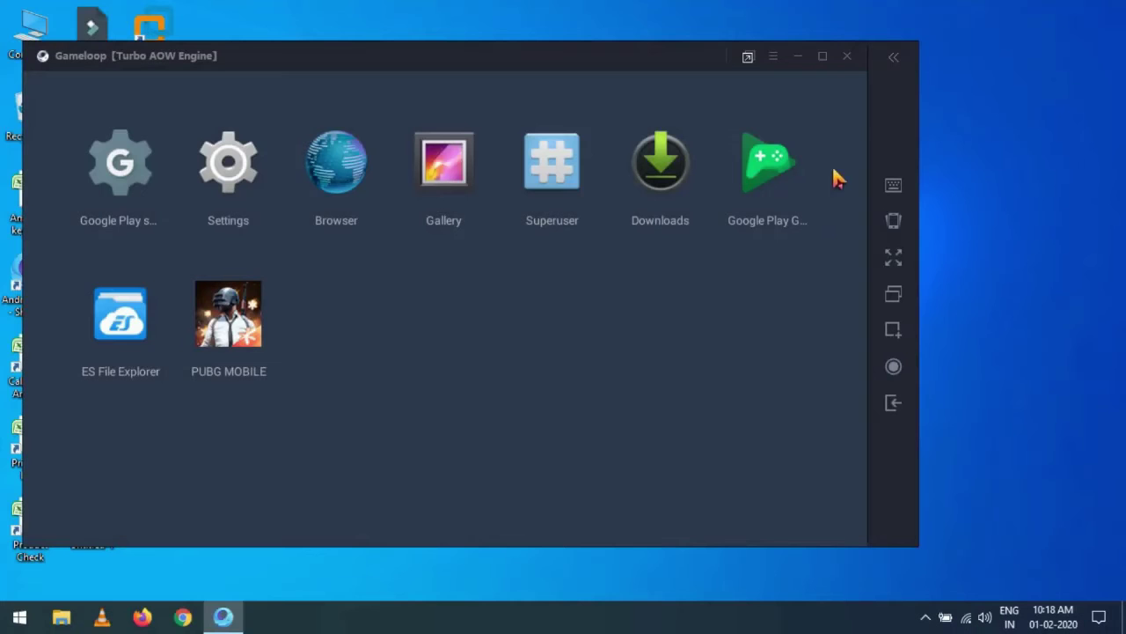
# - Close the emulator and restart it from the AndroidEmulator desktop shortcut as administrator
pyautogui.click(846, 58)
pyautogui.click(473, 327)
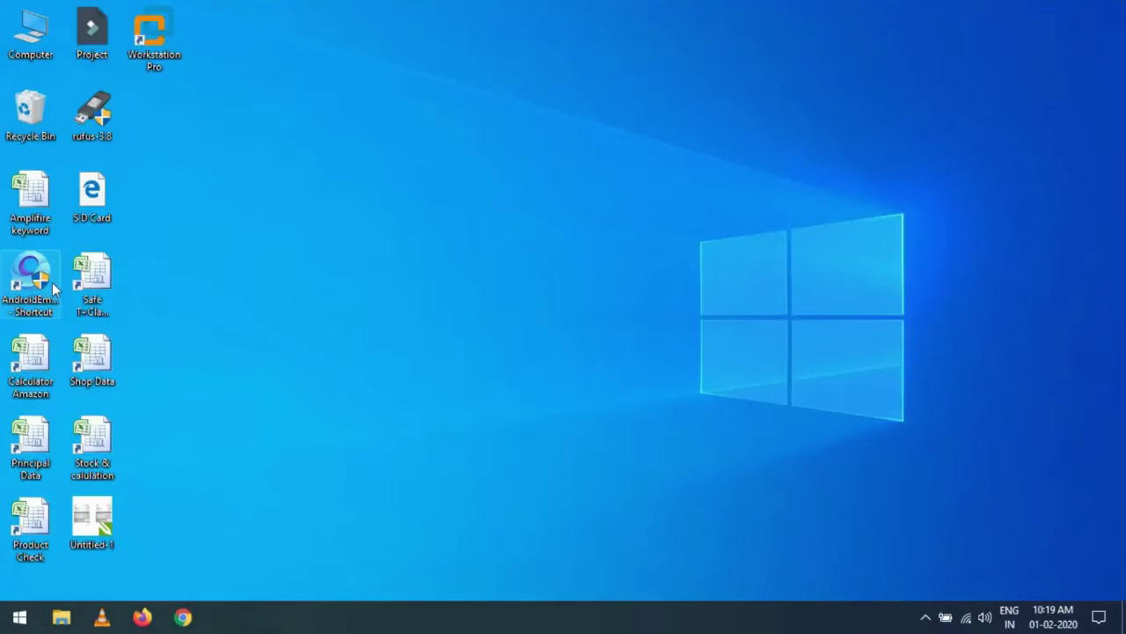
pyautogui.rightClick(48, 263)
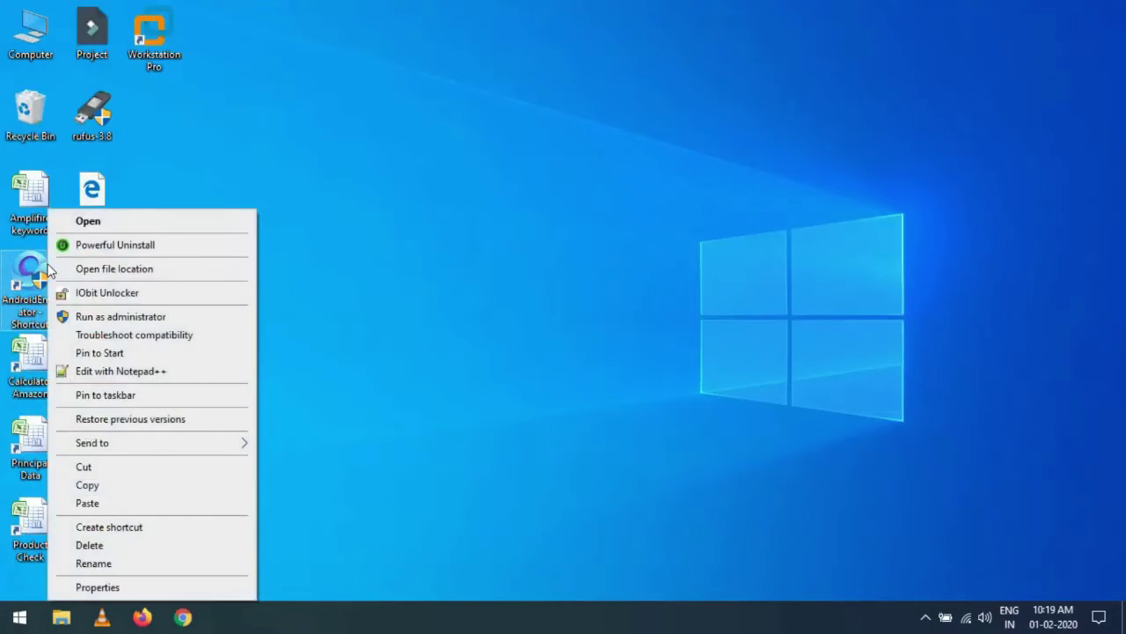
pyautogui.click(158, 322)
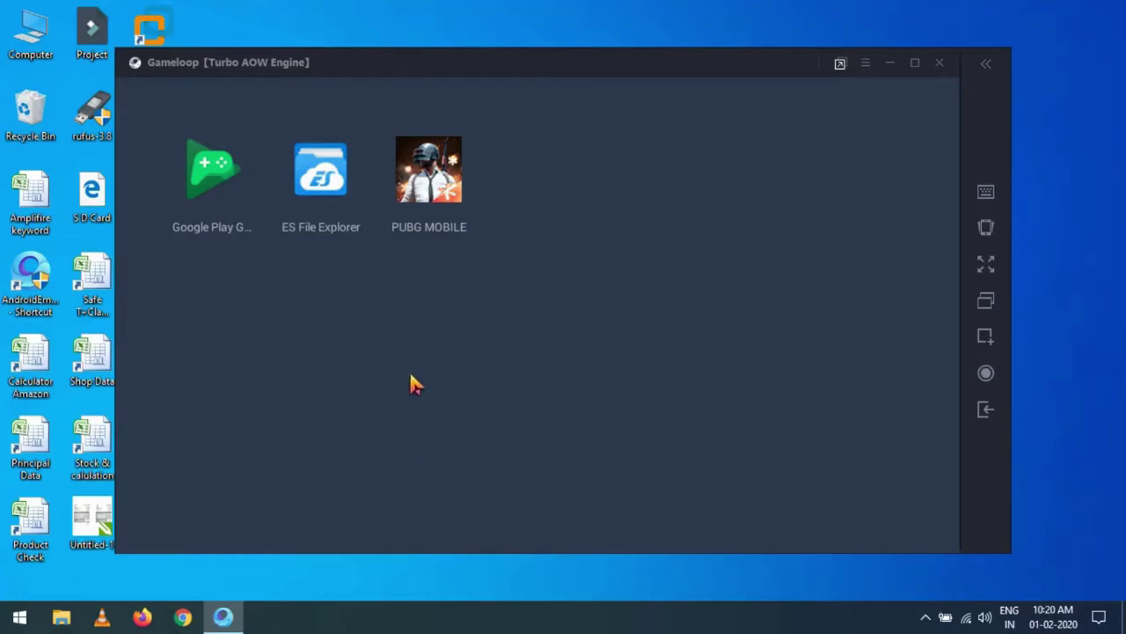
# - In ES File Explorer, refresh the device's data/share1/com.tencent.ig folder and copy main.11460.com.tencent.ig.obb from it
pyautogui.click(339, 194)
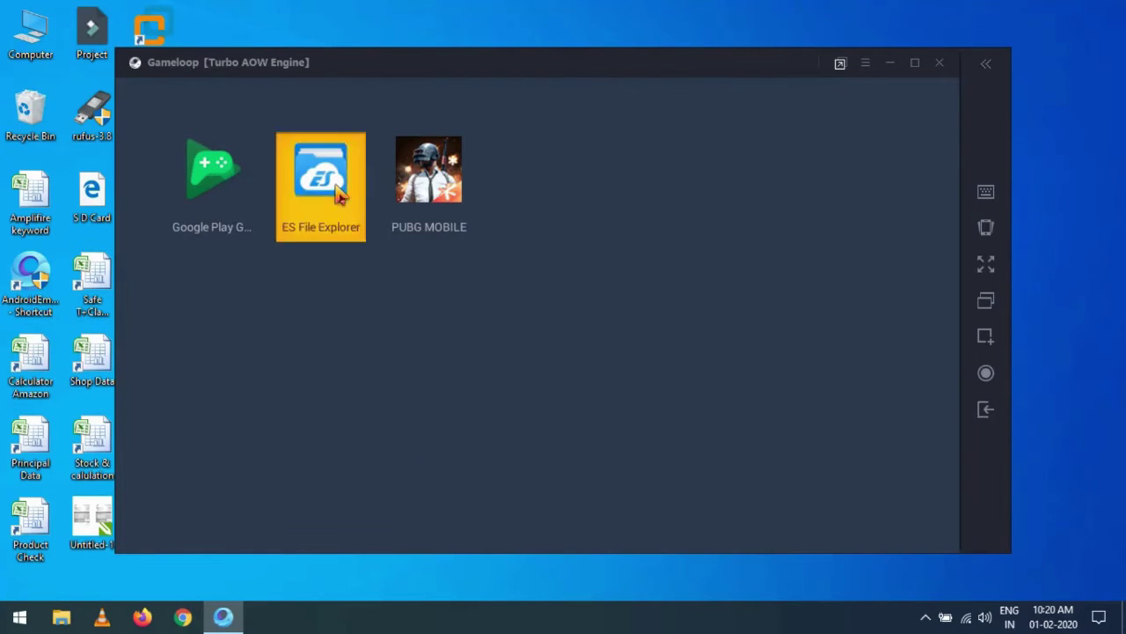
pyautogui.click(192, 405)
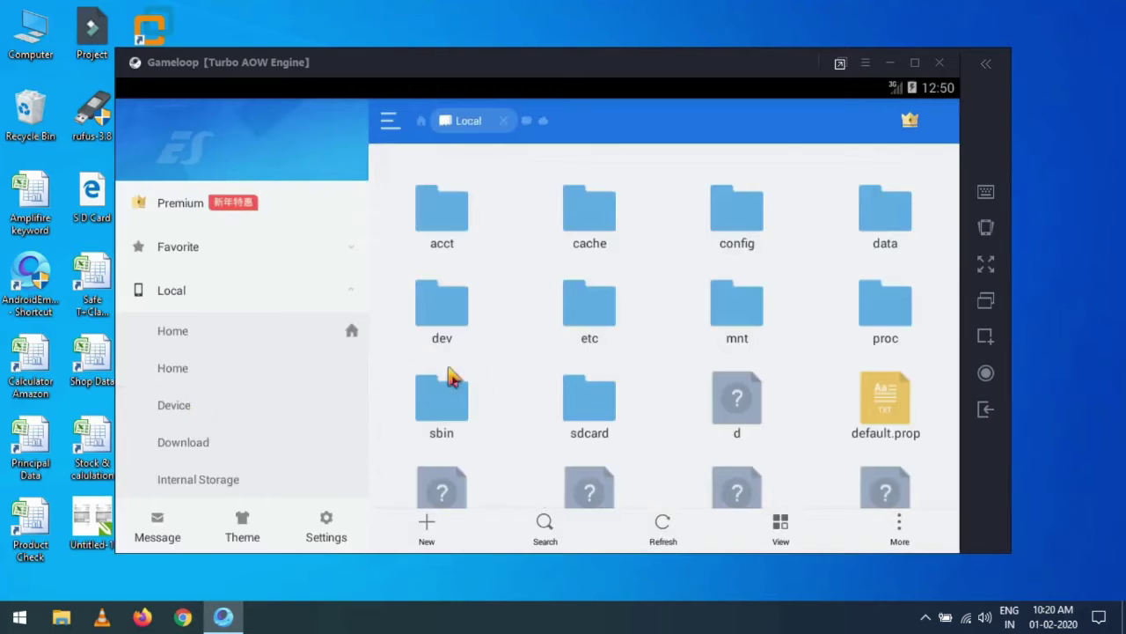
pyautogui.click(880, 226)
pyautogui.scroll(-2, 747, 460)
pyautogui.click(747, 458)
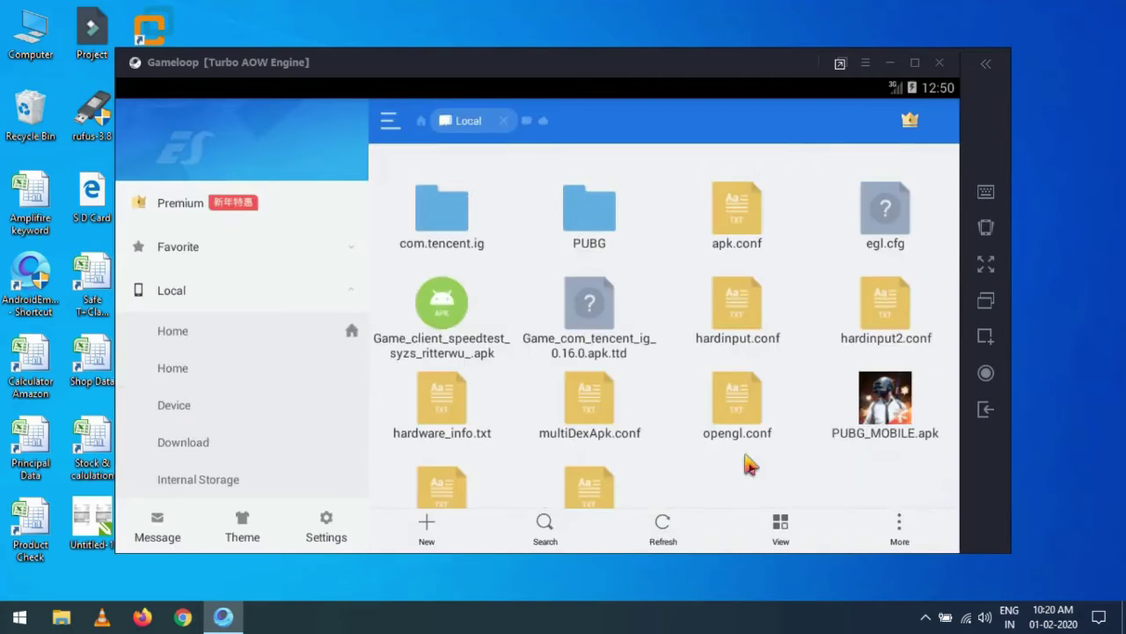
pyautogui.click(449, 236)
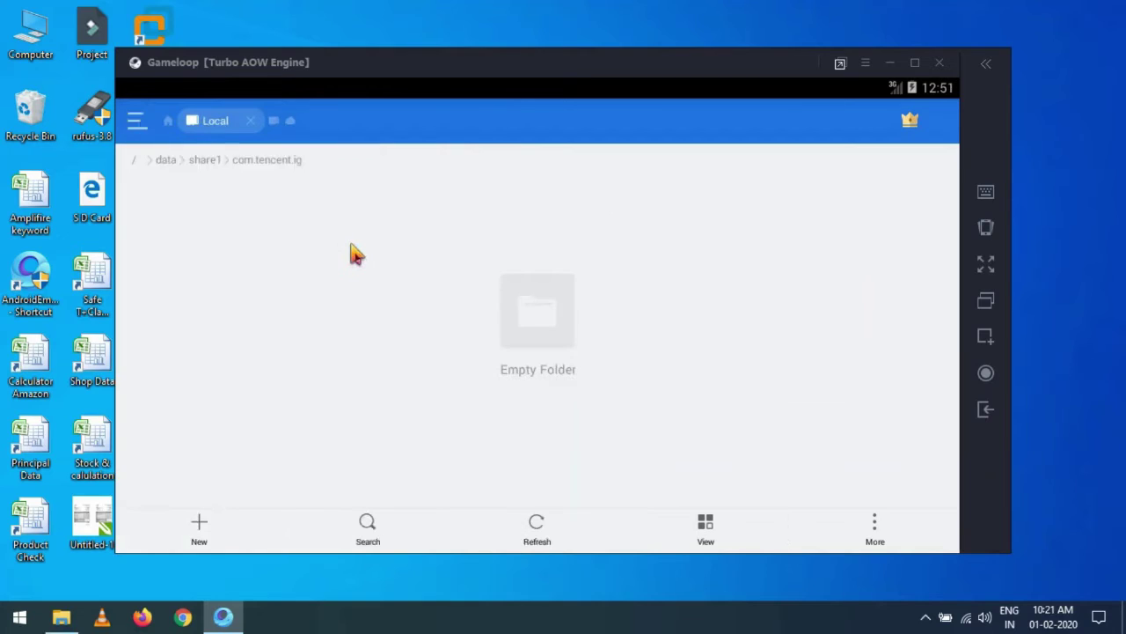
pyautogui.click(536, 538)
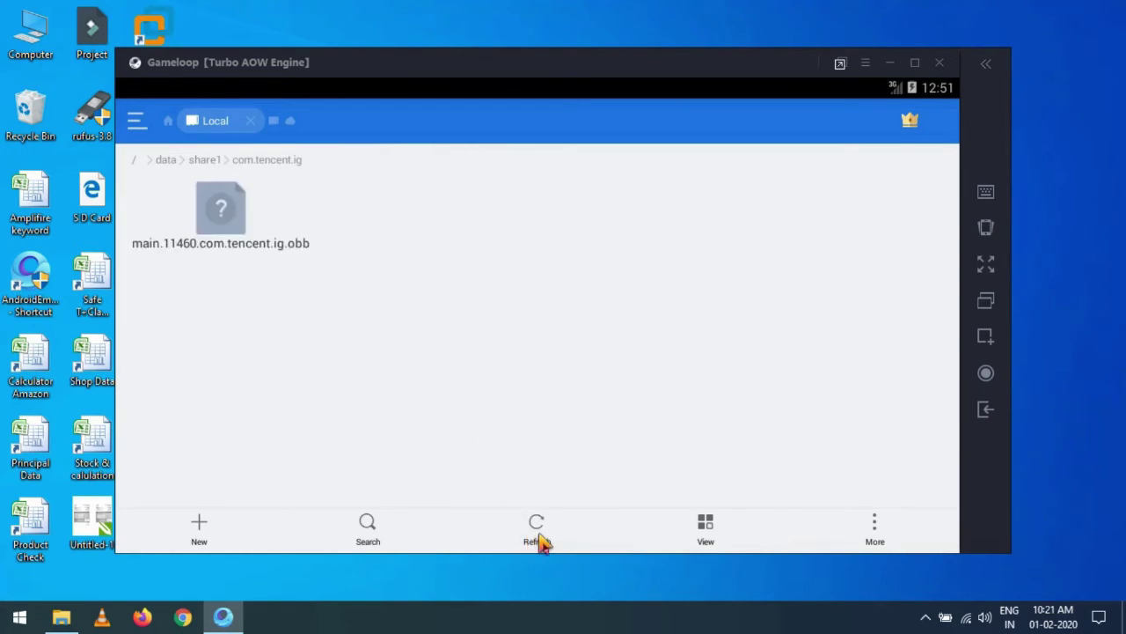
pyautogui.click(237, 230)
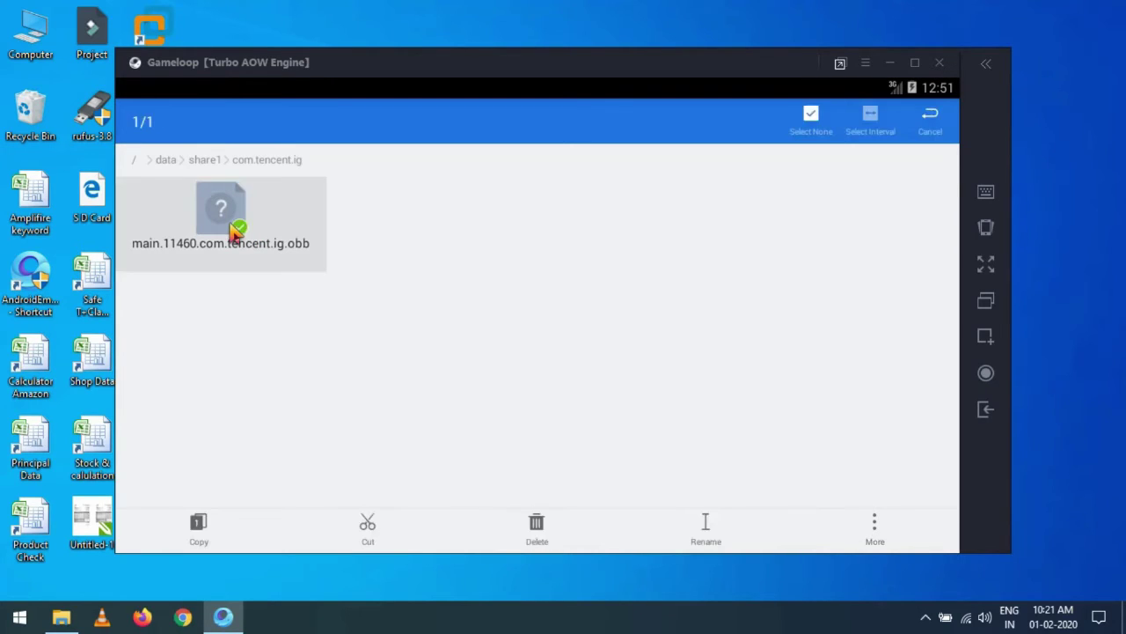
pyautogui.click(198, 531)
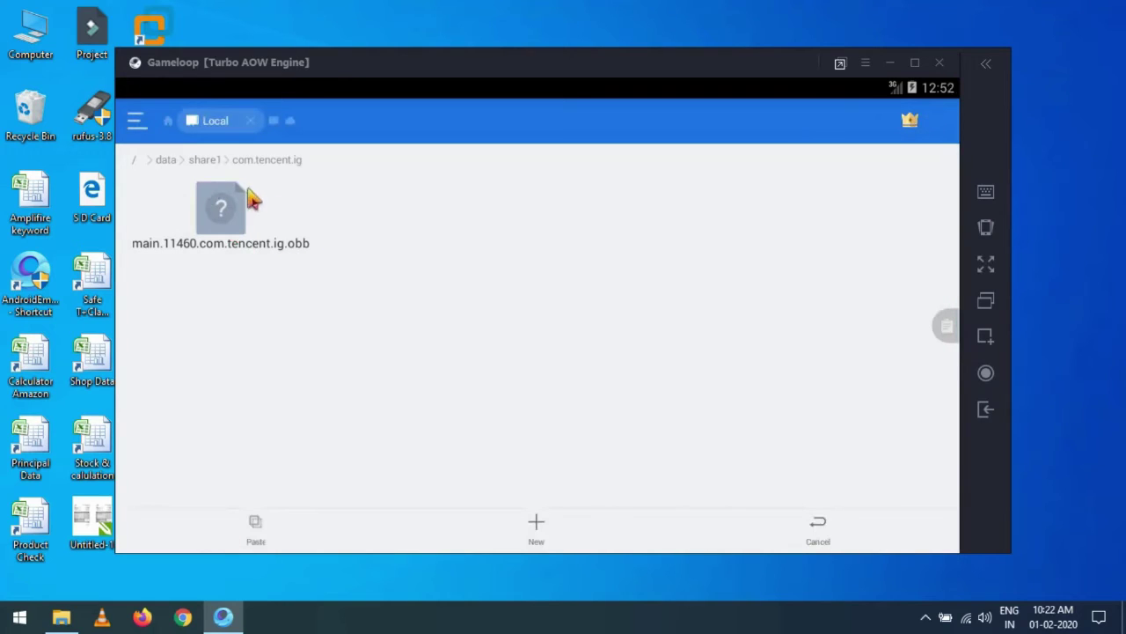
# - Paste the copied OBB file into Android/obb/com.tencent.ig on internal storage, overwriting the existing file and retrying the copy task
pyautogui.click(206, 168)
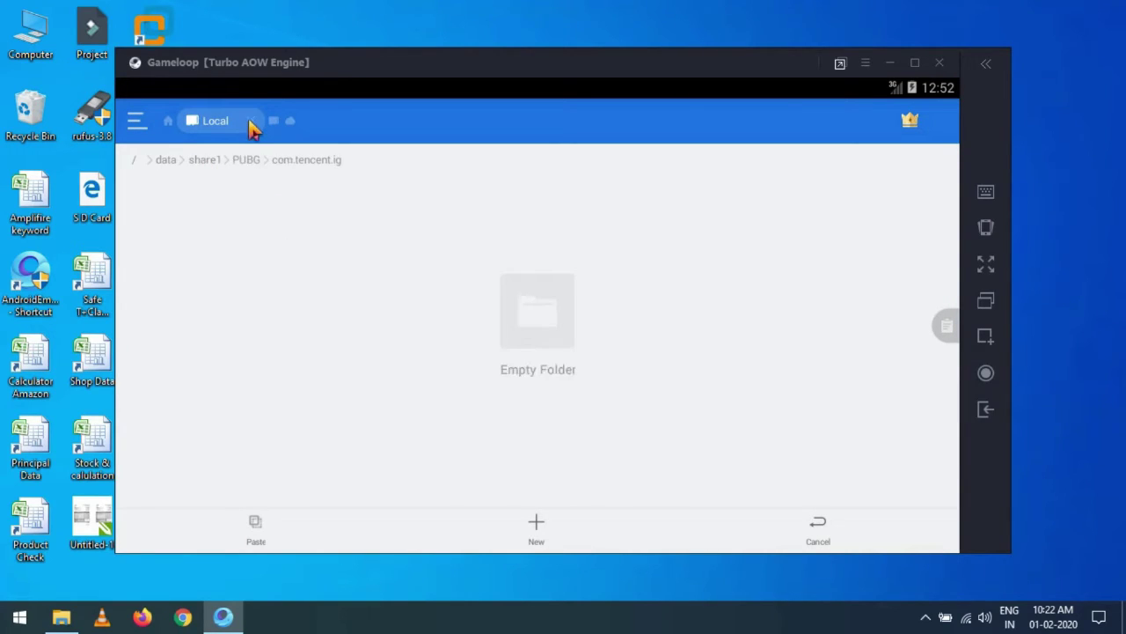
pyautogui.click(250, 129)
pyautogui.click(262, 201)
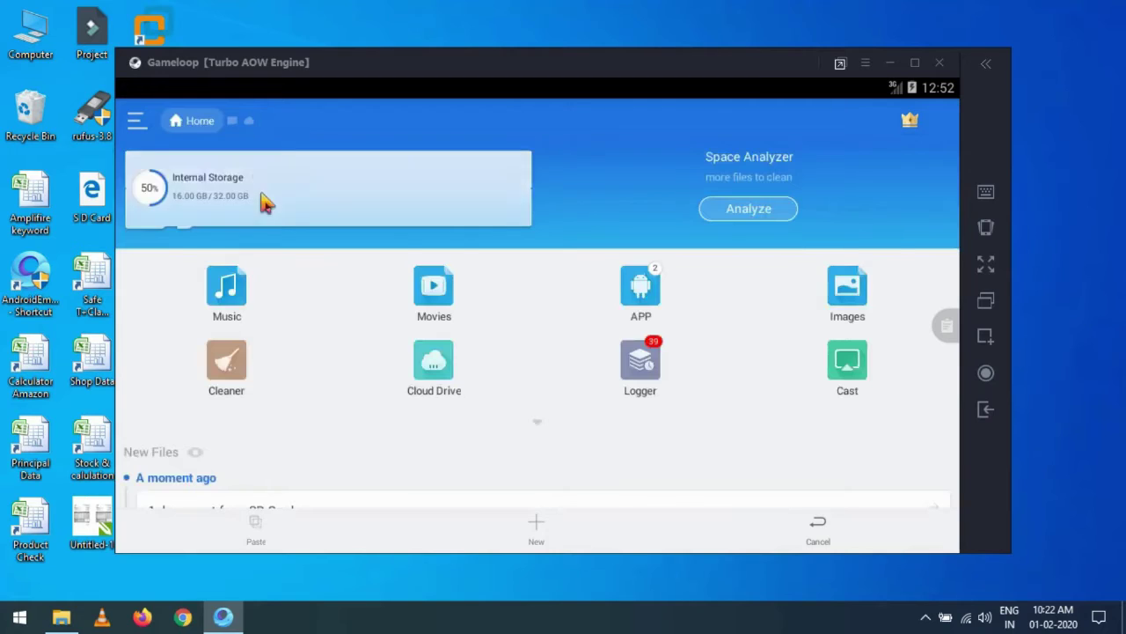
pyautogui.click(863, 242)
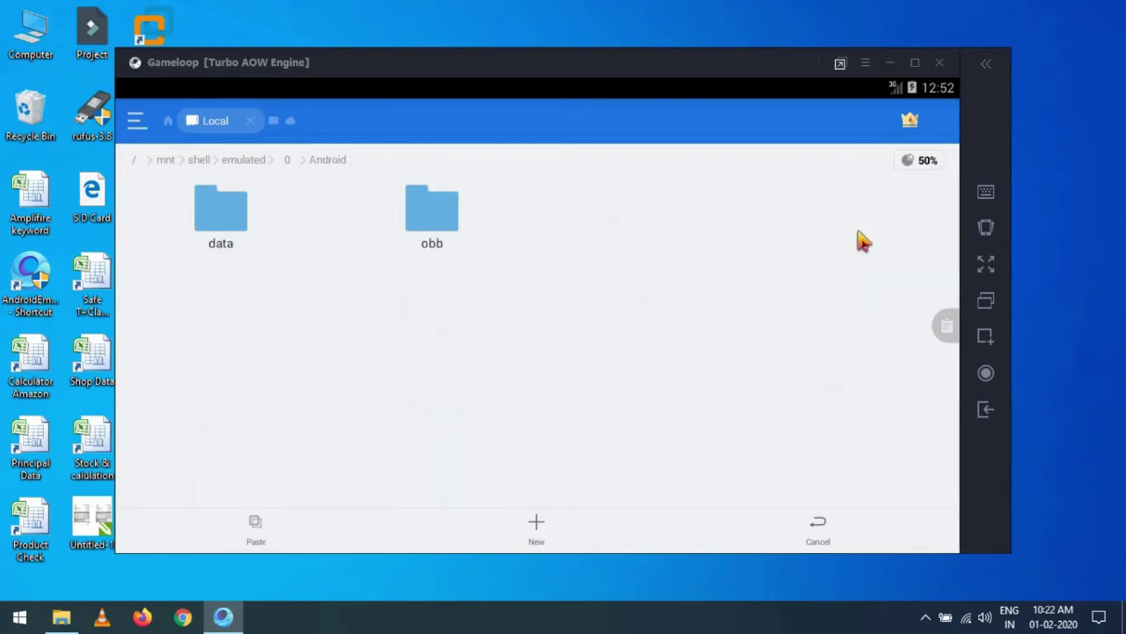
pyautogui.click(456, 233)
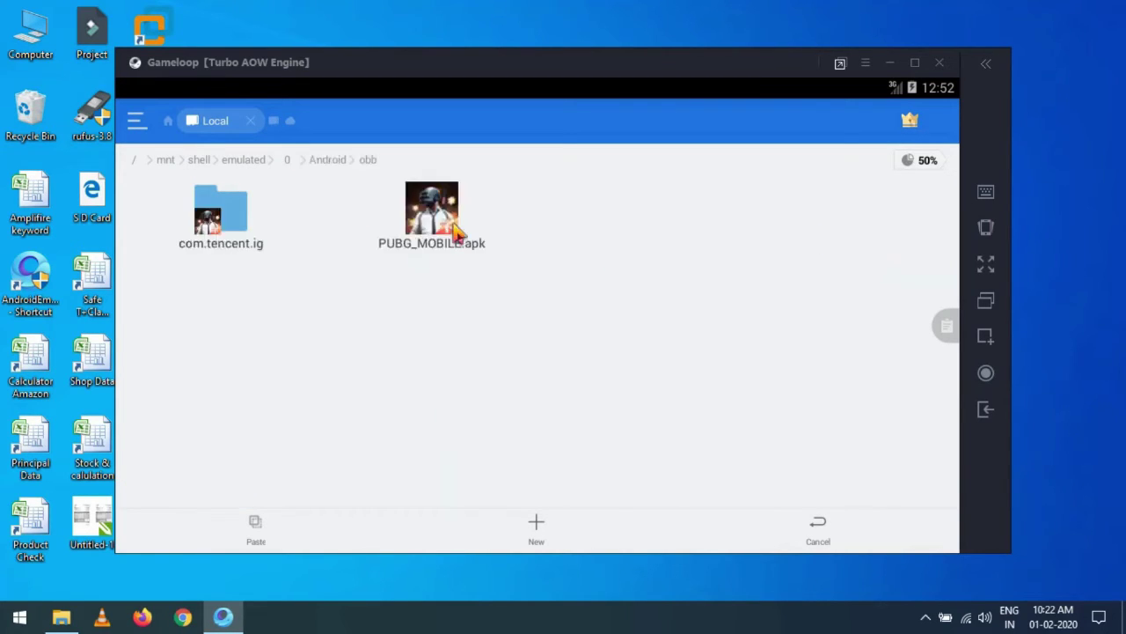
pyautogui.click(239, 227)
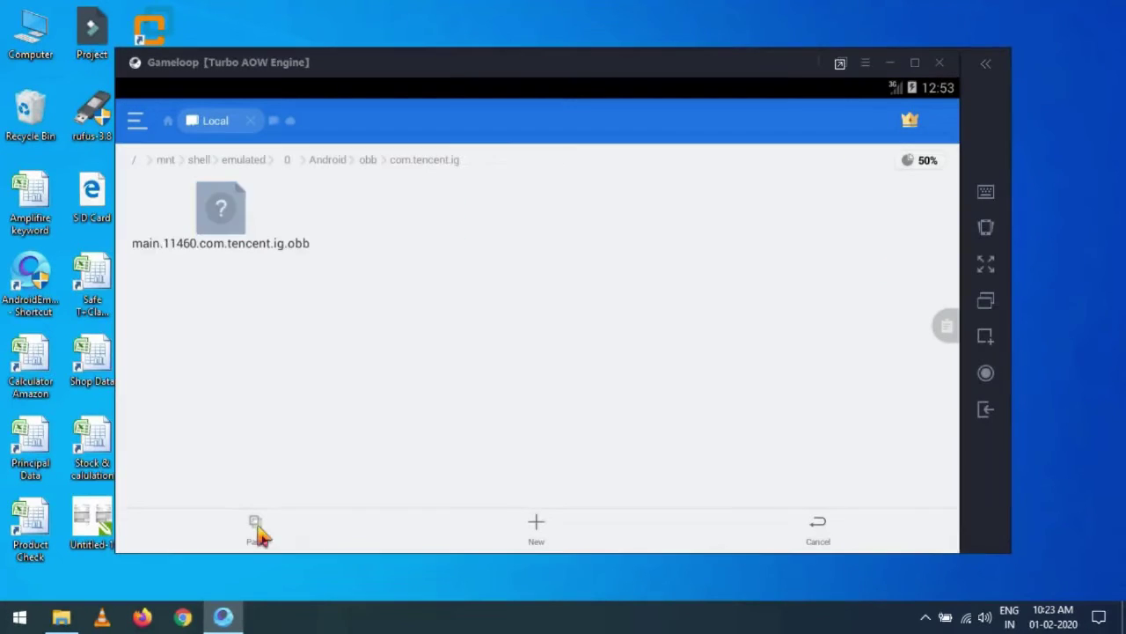
pyautogui.click(257, 532)
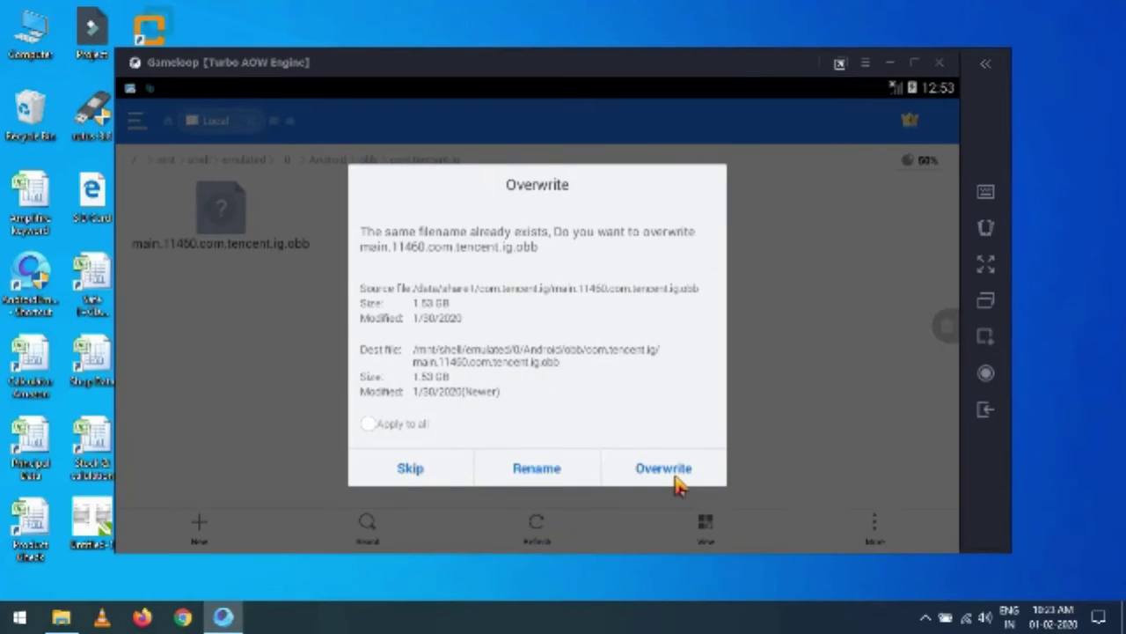
pyautogui.click(669, 471)
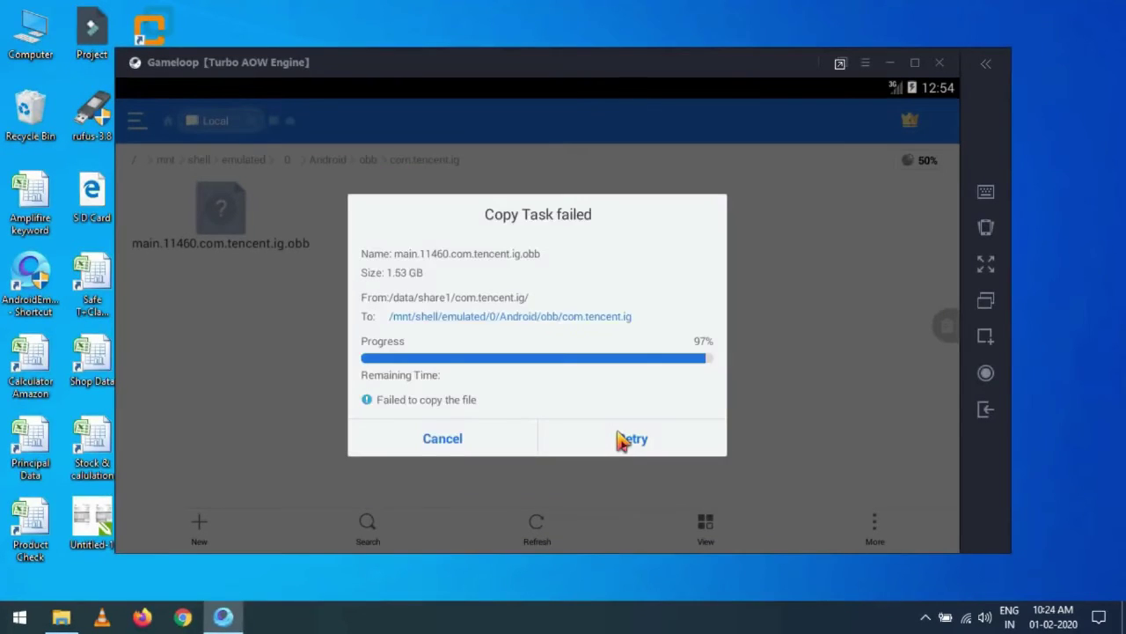
pyautogui.click(620, 440)
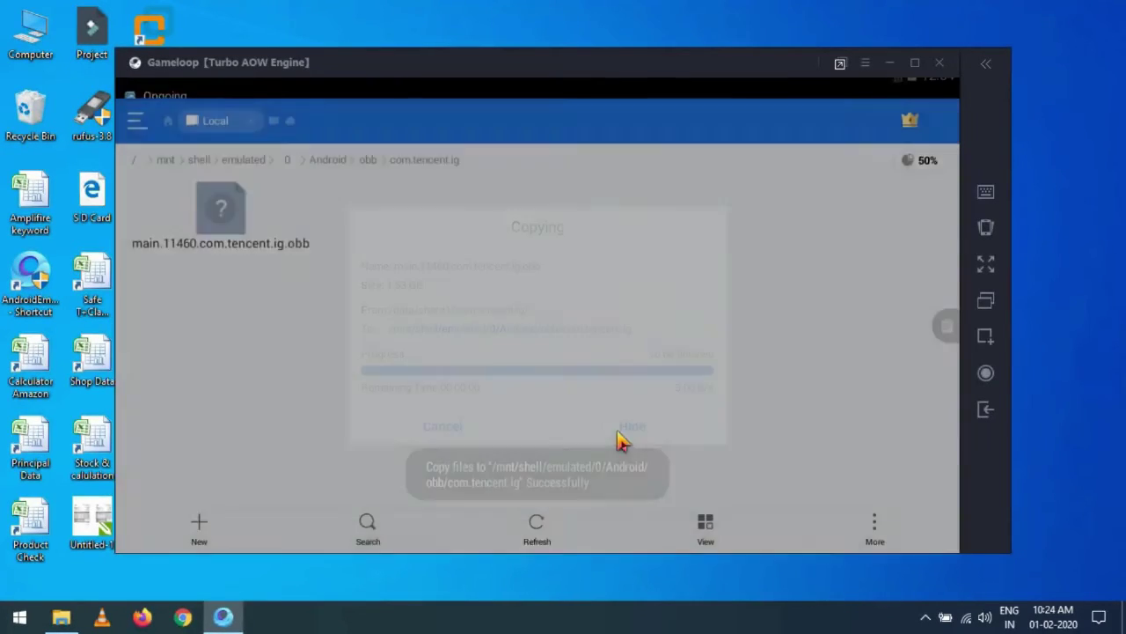
# - Return to the emulator's home screen and launch PUBG MOBILE
pyautogui.click(986, 413)
pyautogui.click(986, 414)
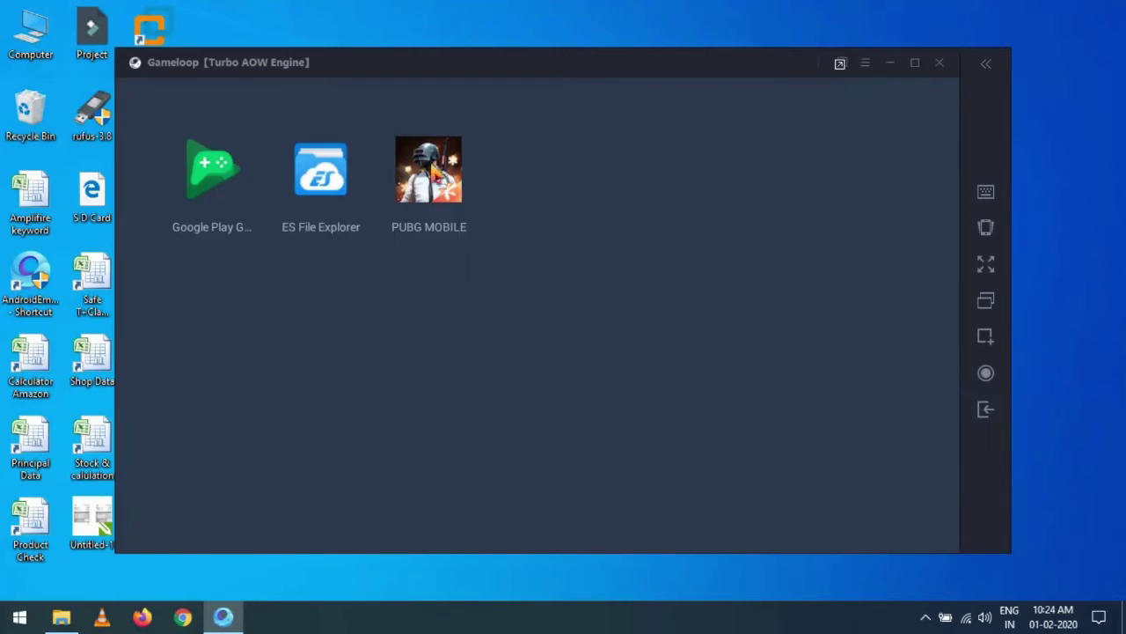
pyautogui.click(431, 193)
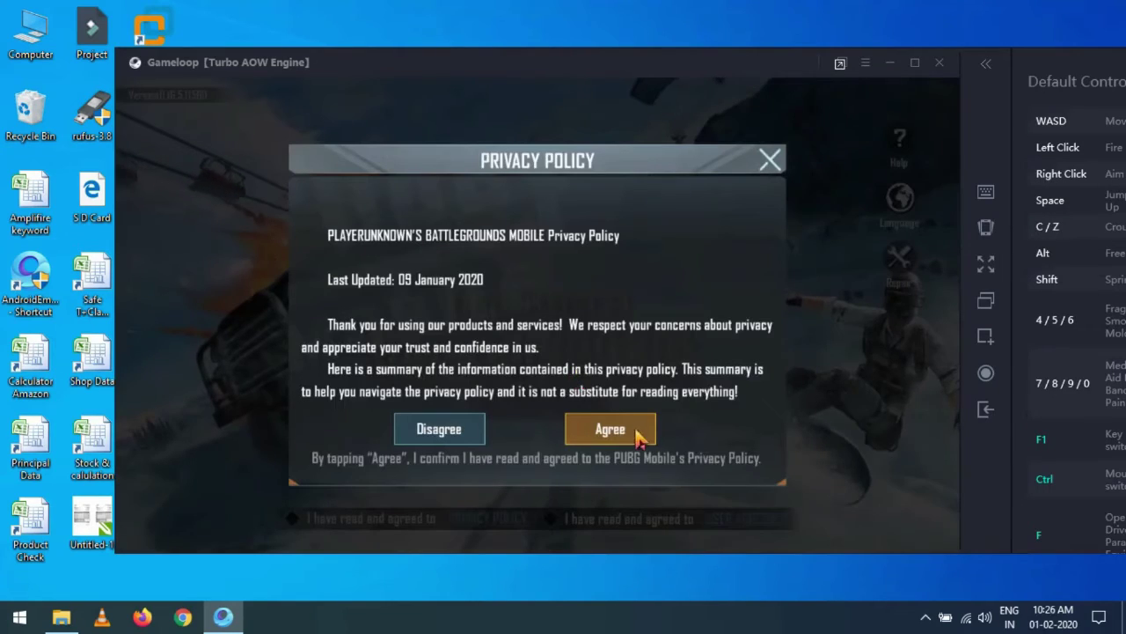
# - Agree to the game's privacy policy and end user licence agreement, and log in with the existing Facebook account
pyautogui.click(610, 430)
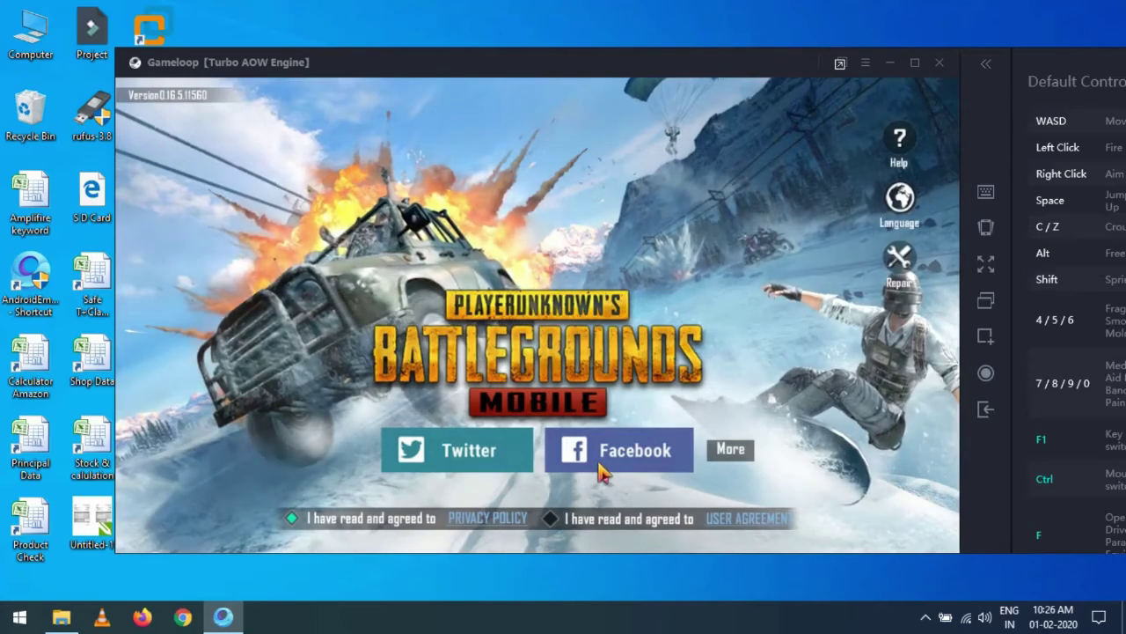
pyautogui.click(599, 471)
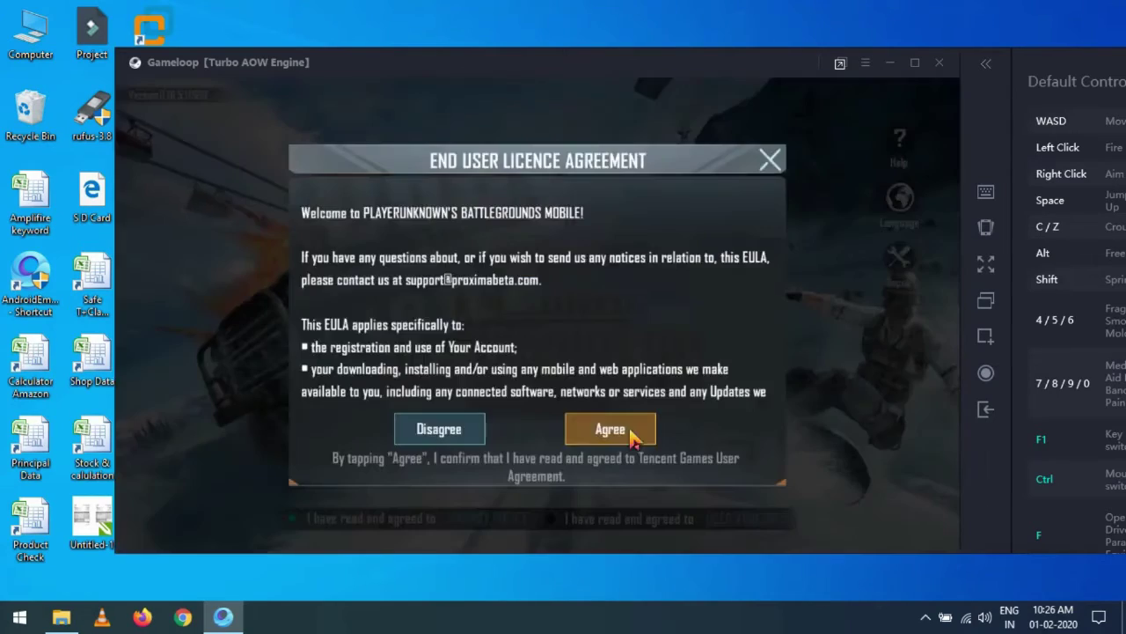
pyautogui.click(610, 430)
pyautogui.click(624, 401)
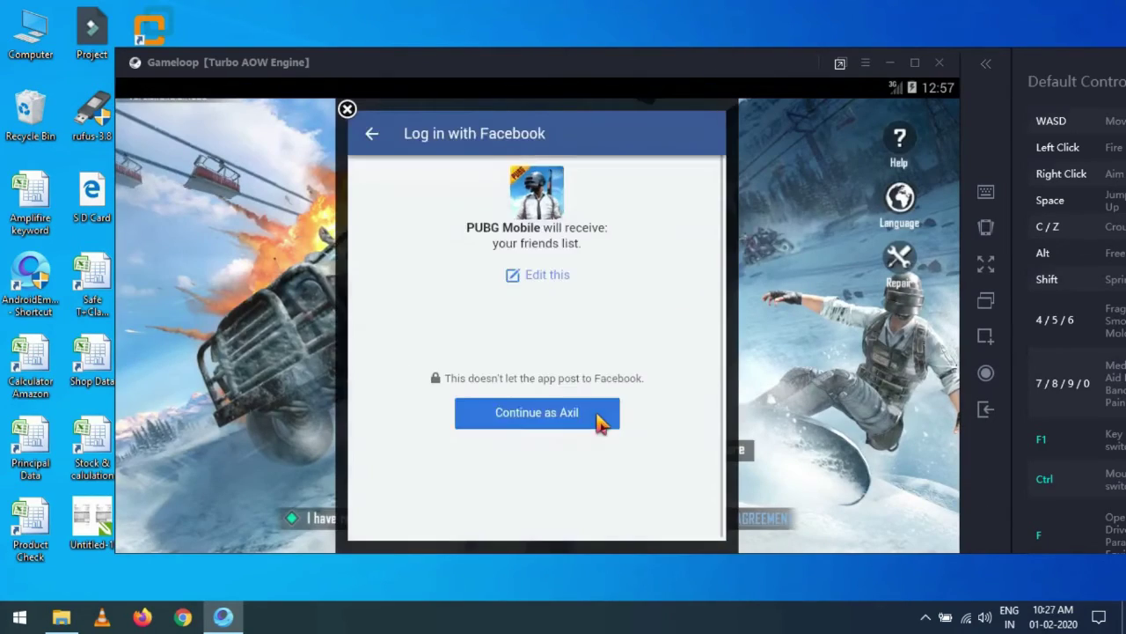
pyautogui.click(601, 419)
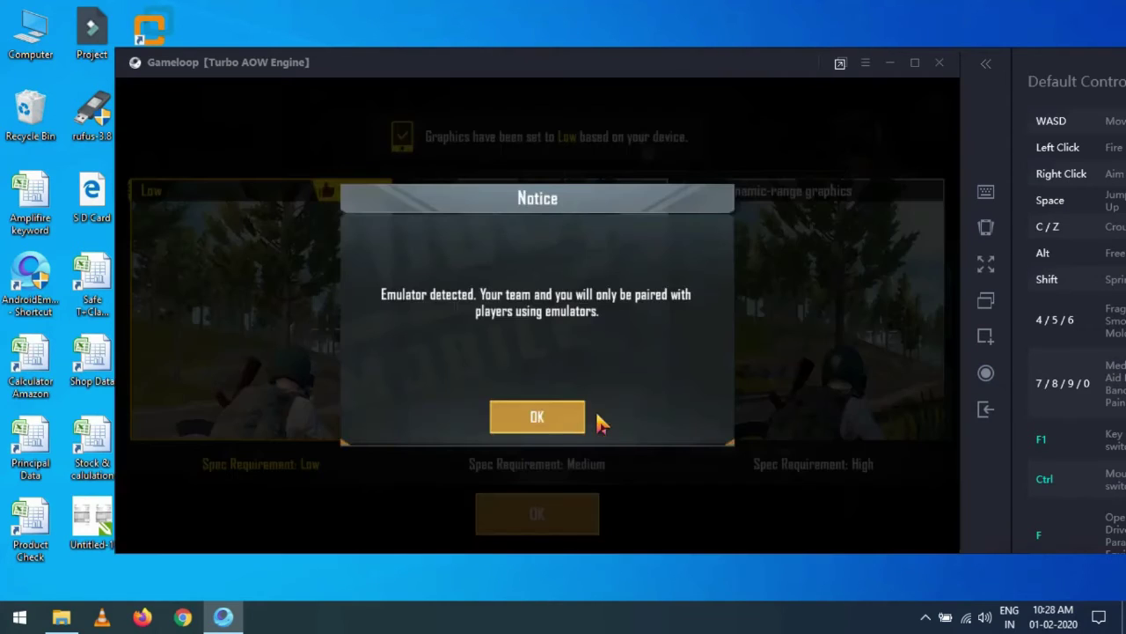
# - Acknowledge the emulator notice, accept the Low graphics preset and dismiss the promotional pop-ups to reach the lobby
pyautogui.click(537, 421)
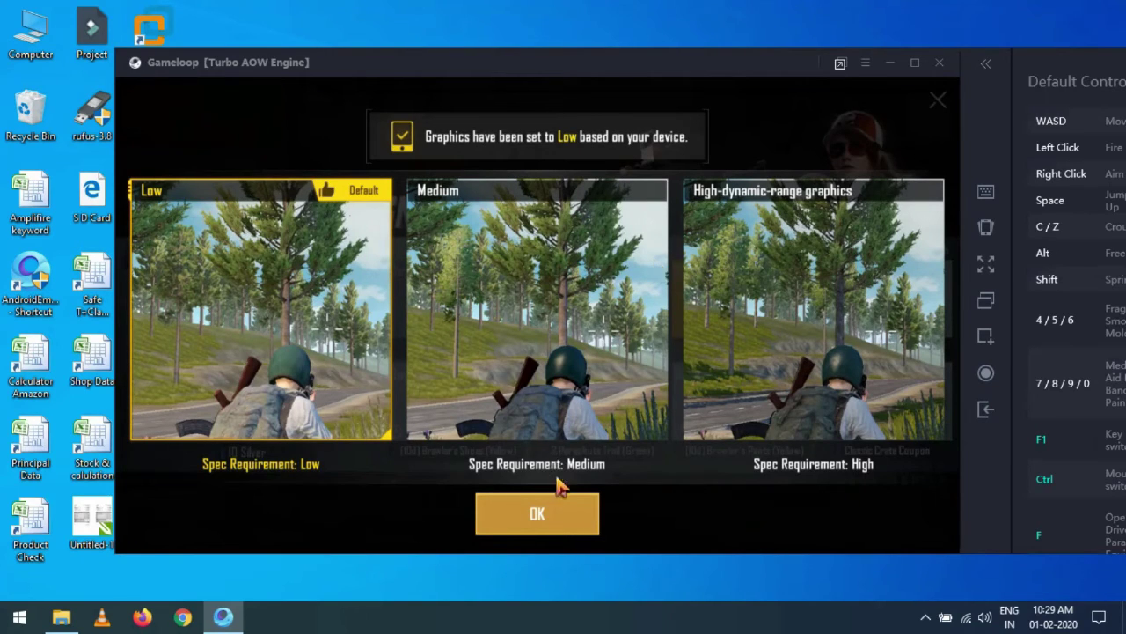
pyautogui.click(537, 514)
pyautogui.click(938, 108)
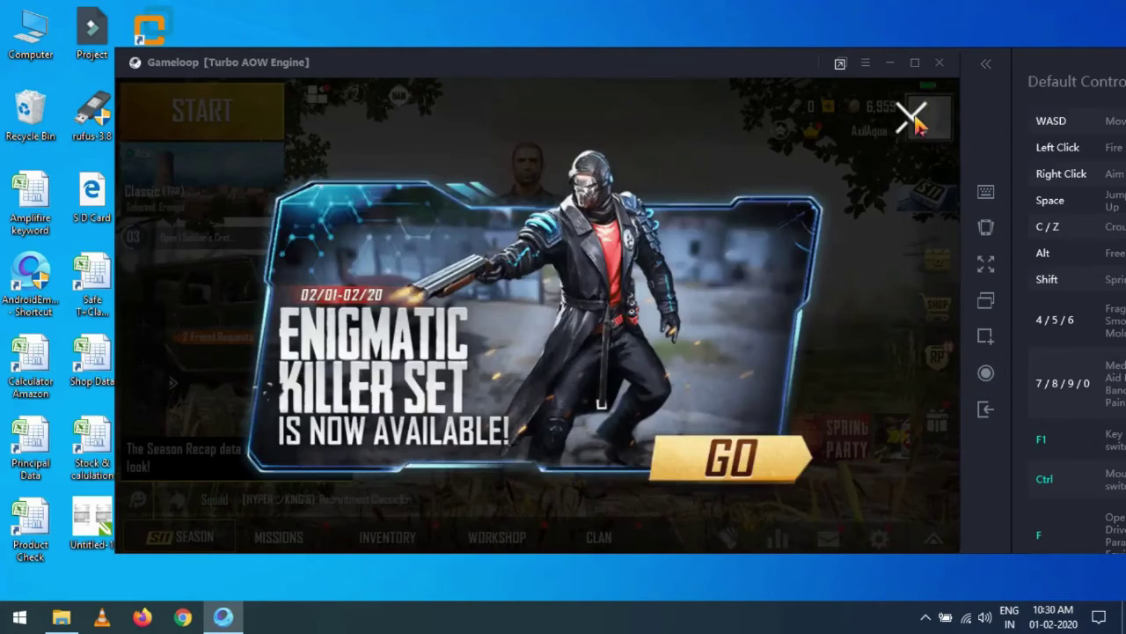
pyautogui.click(913, 117)
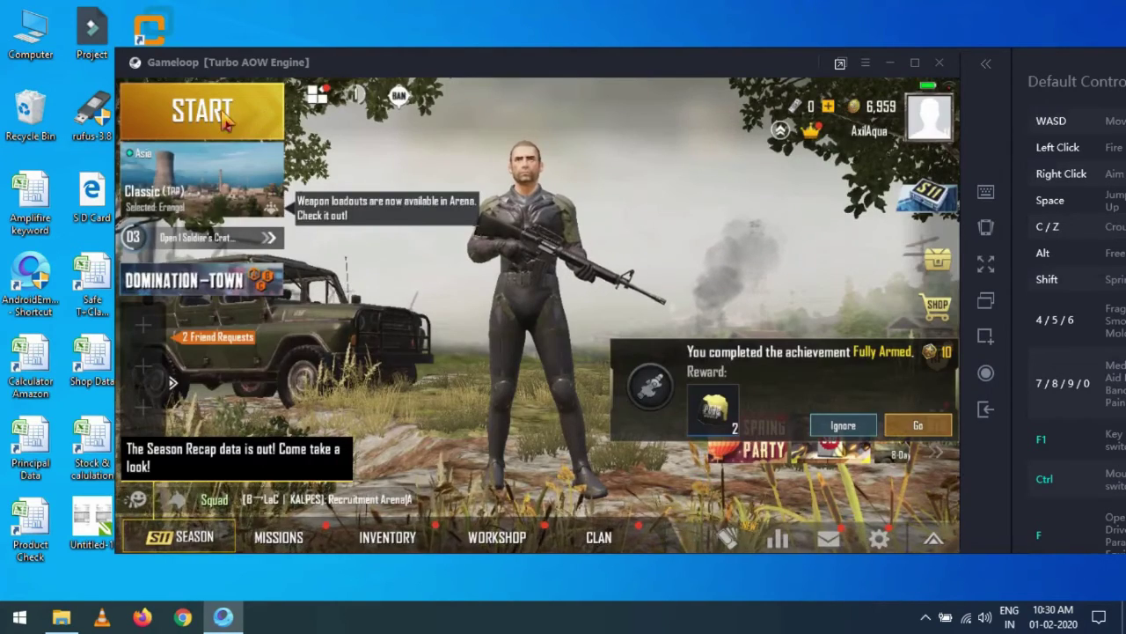
# - Start a Classic match on Erangel and move the character forward in the pre-match area
pyautogui.click(224, 123)
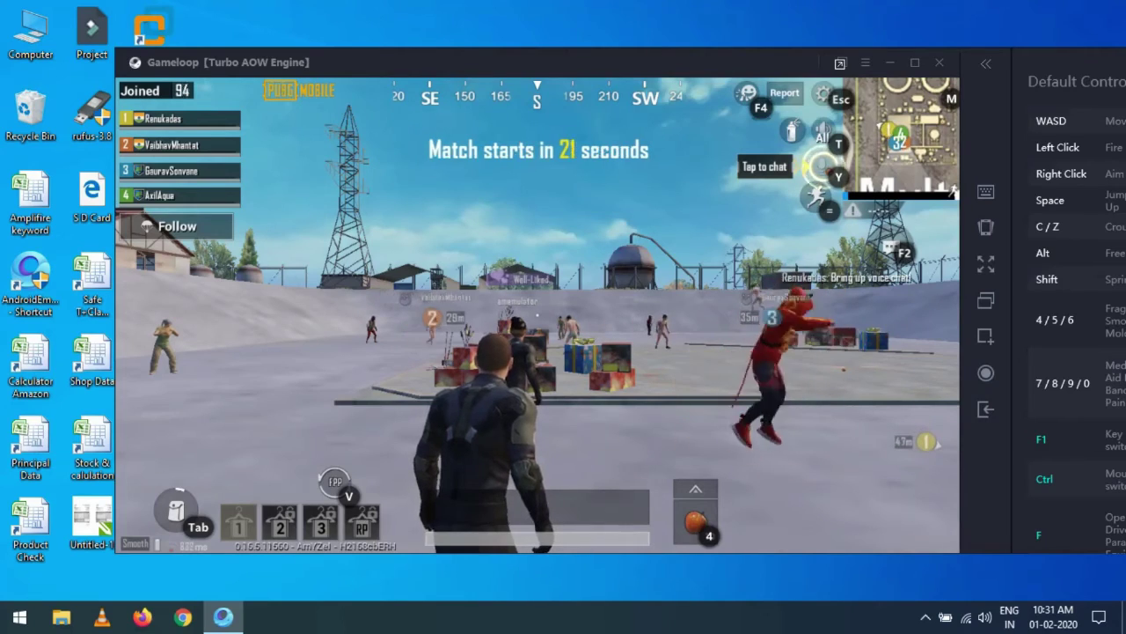
pyautogui.press('w')
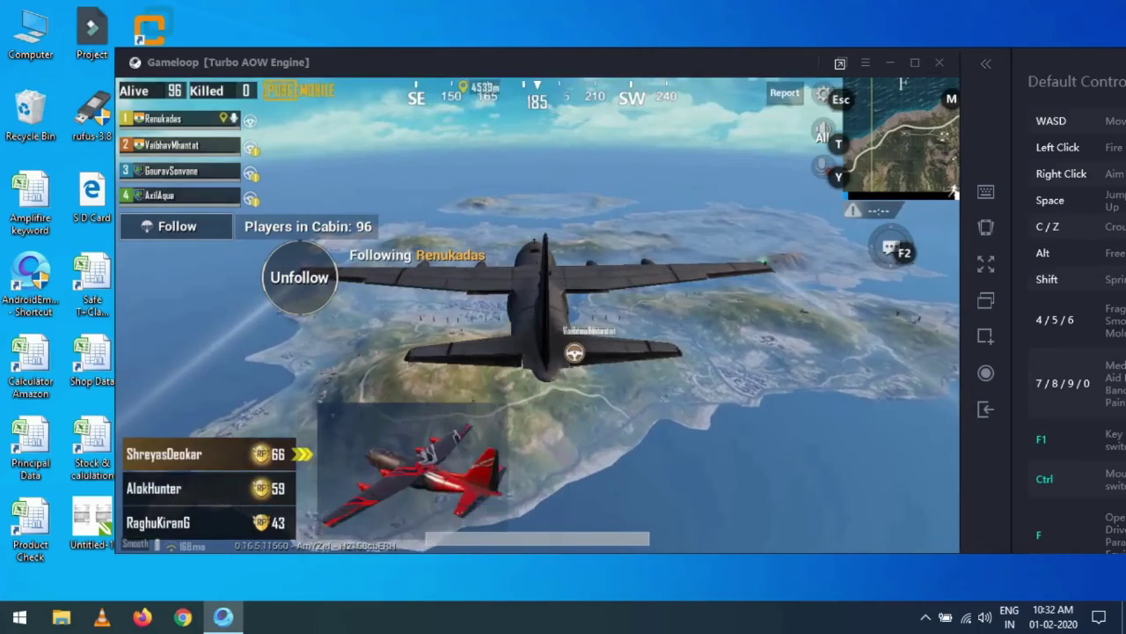
# - Unlock the mouse to check the full map during the flight, and run the character forward after landing
pyautogui.press('ctrl')
pyautogui.press('ctrl')
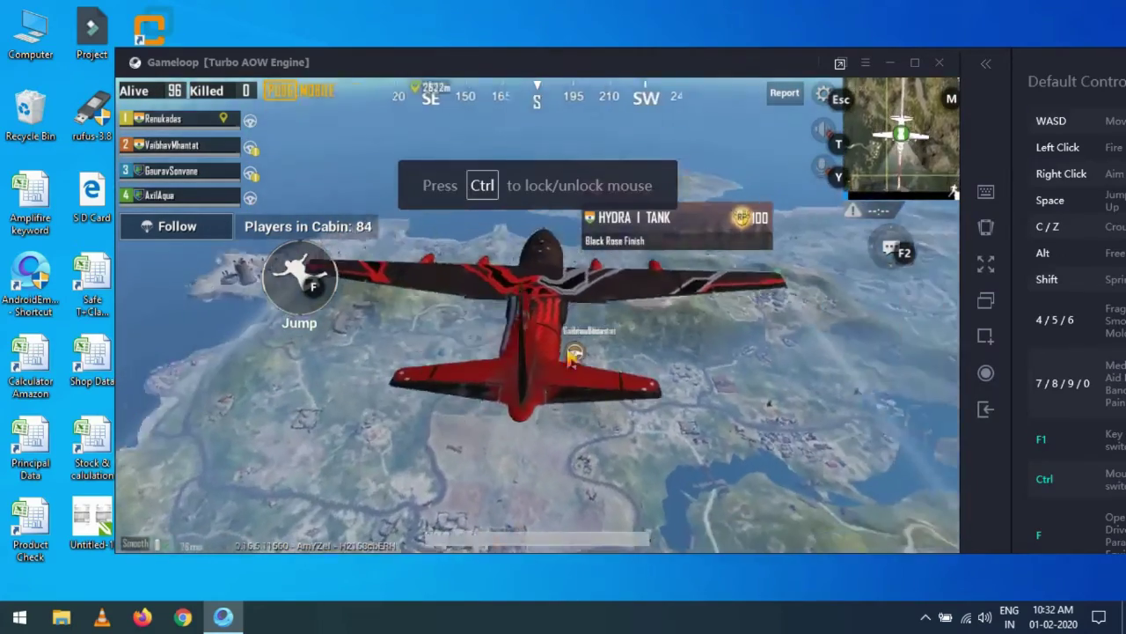
pyautogui.press('ctrl')
pyautogui.press('m')
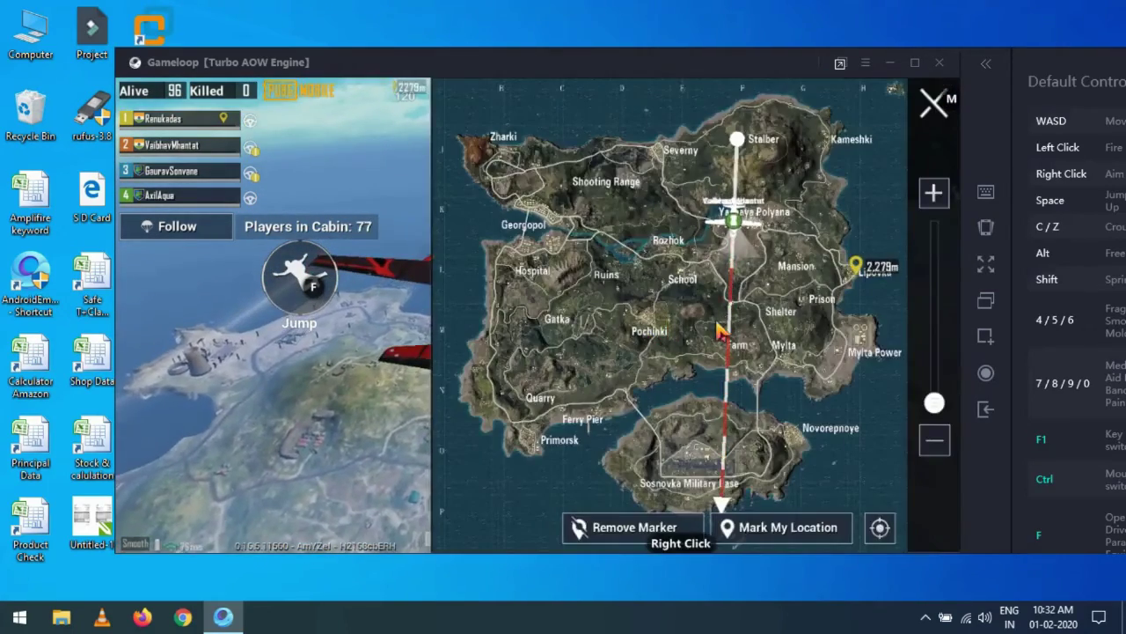
pyautogui.press('m')
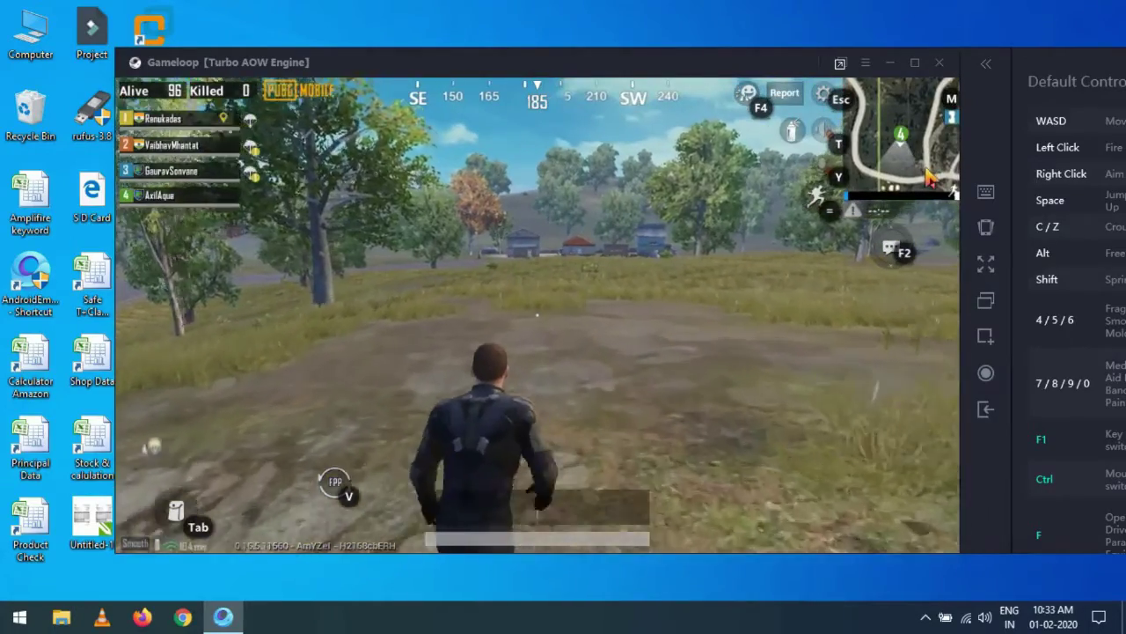
pyautogui.press('w')
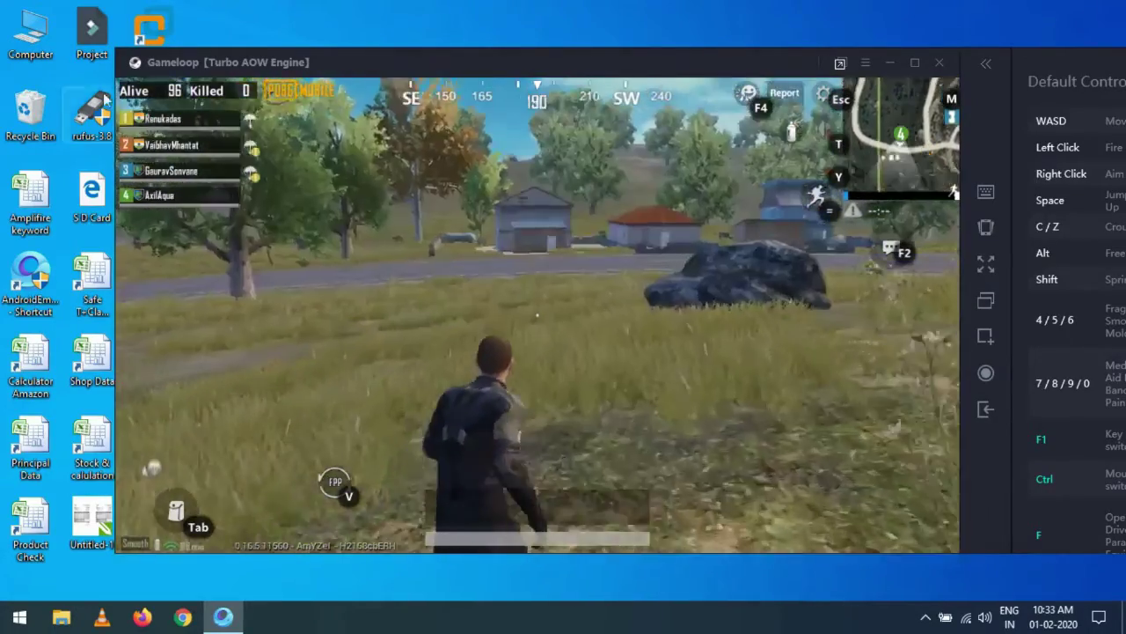